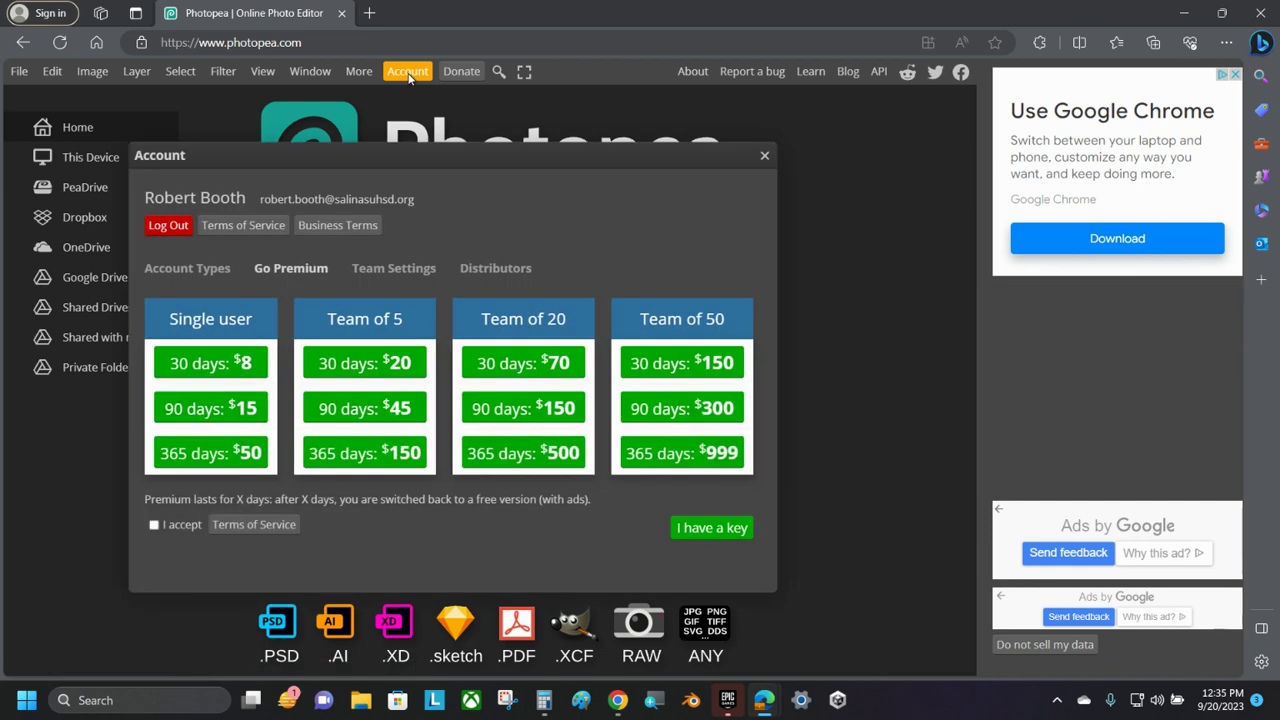
Step: Check the signed-in account details, close the account window, and dismiss the sidebar adverts
click(409, 72)
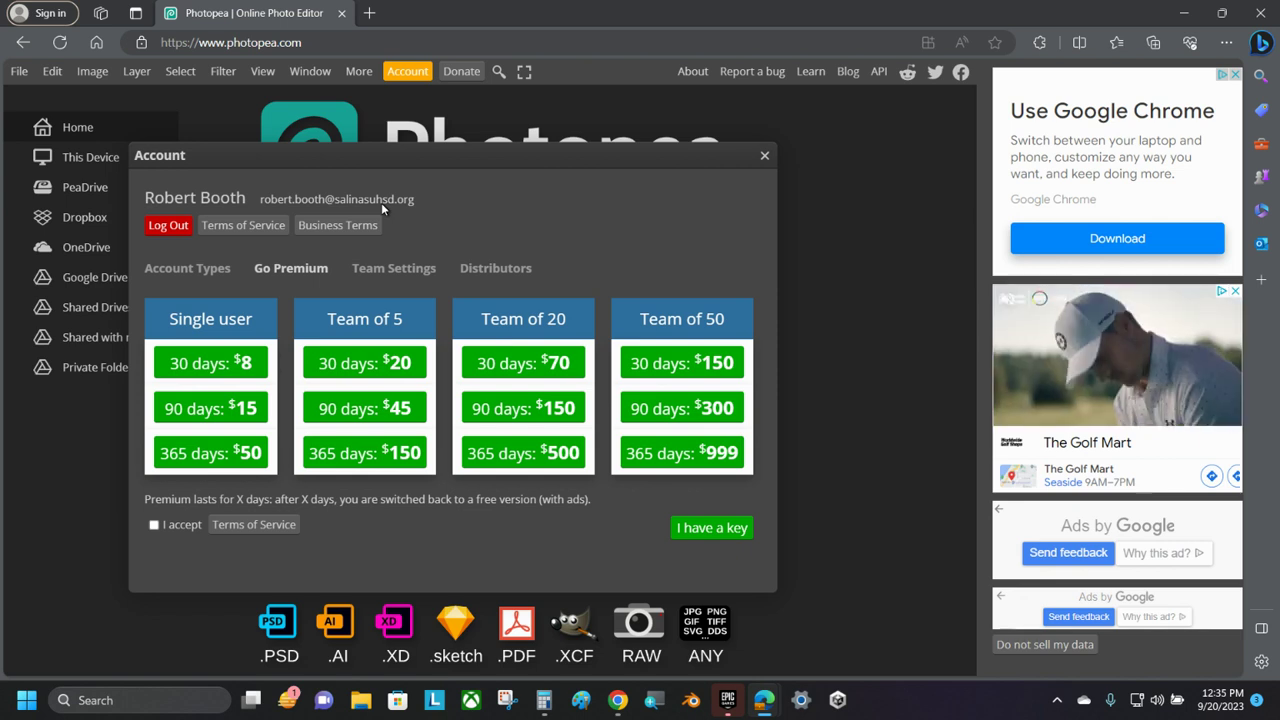
click(1236, 292)
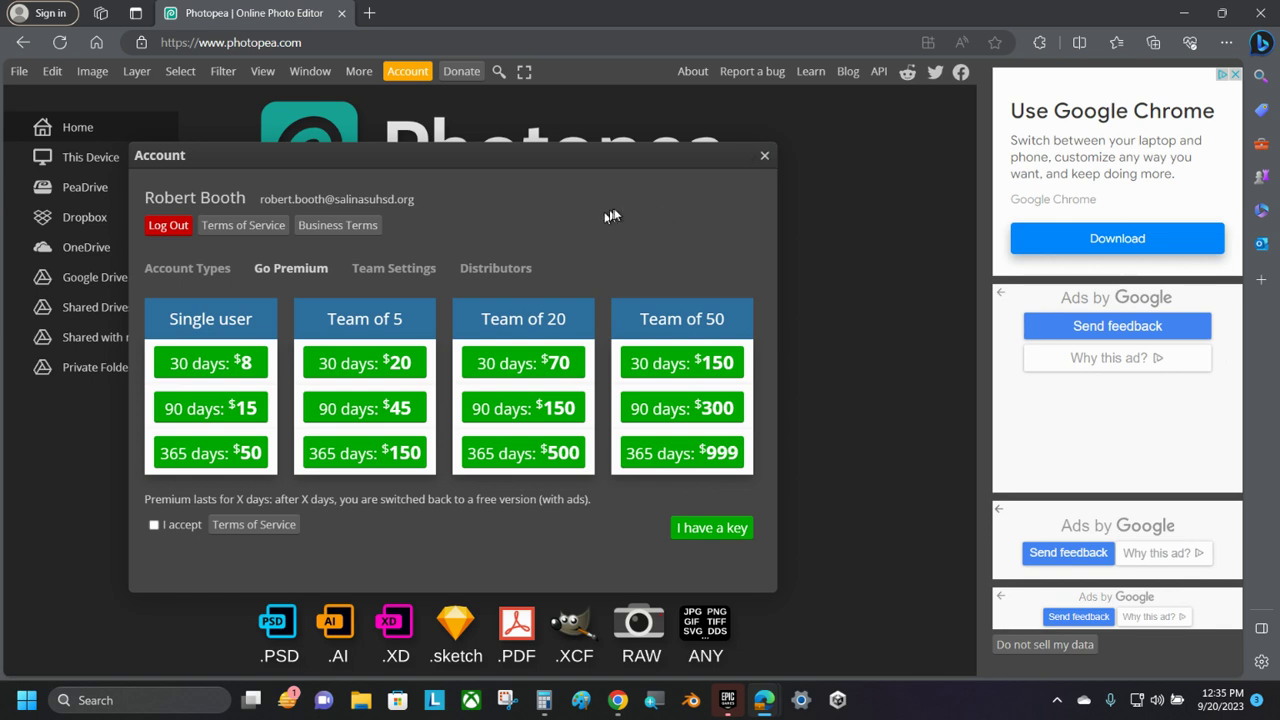
click(764, 155)
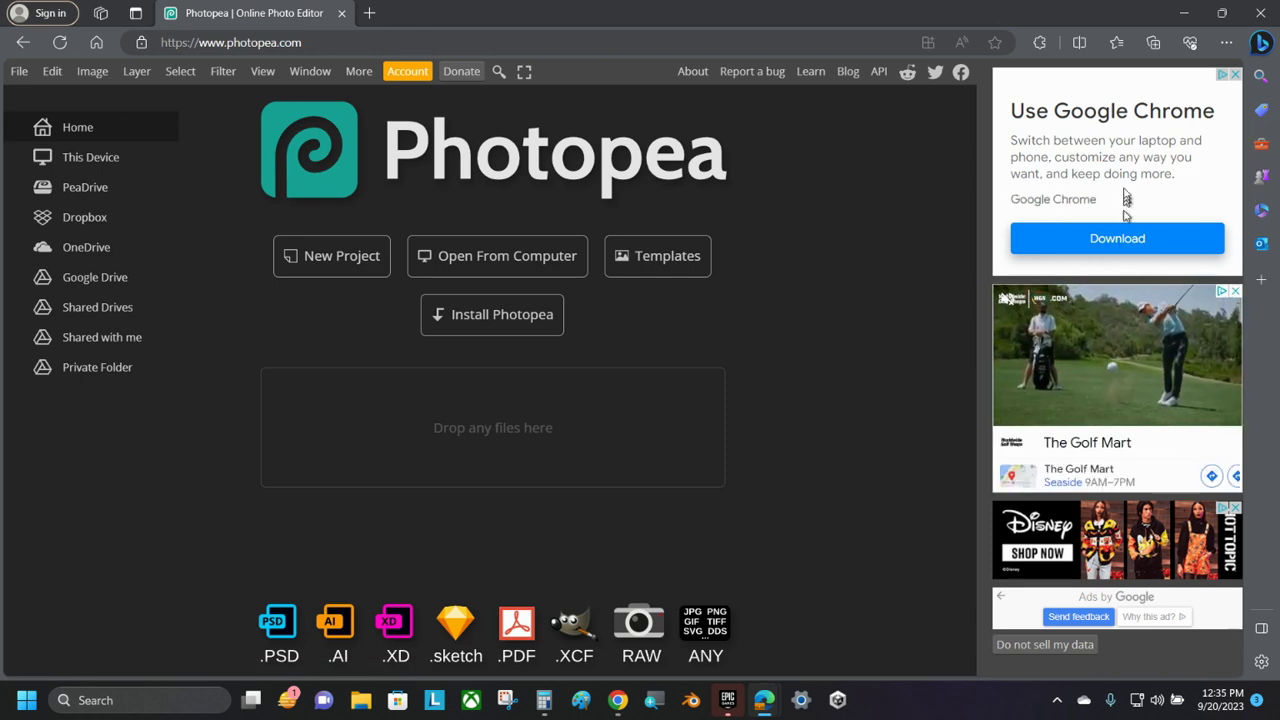
click(1235, 291)
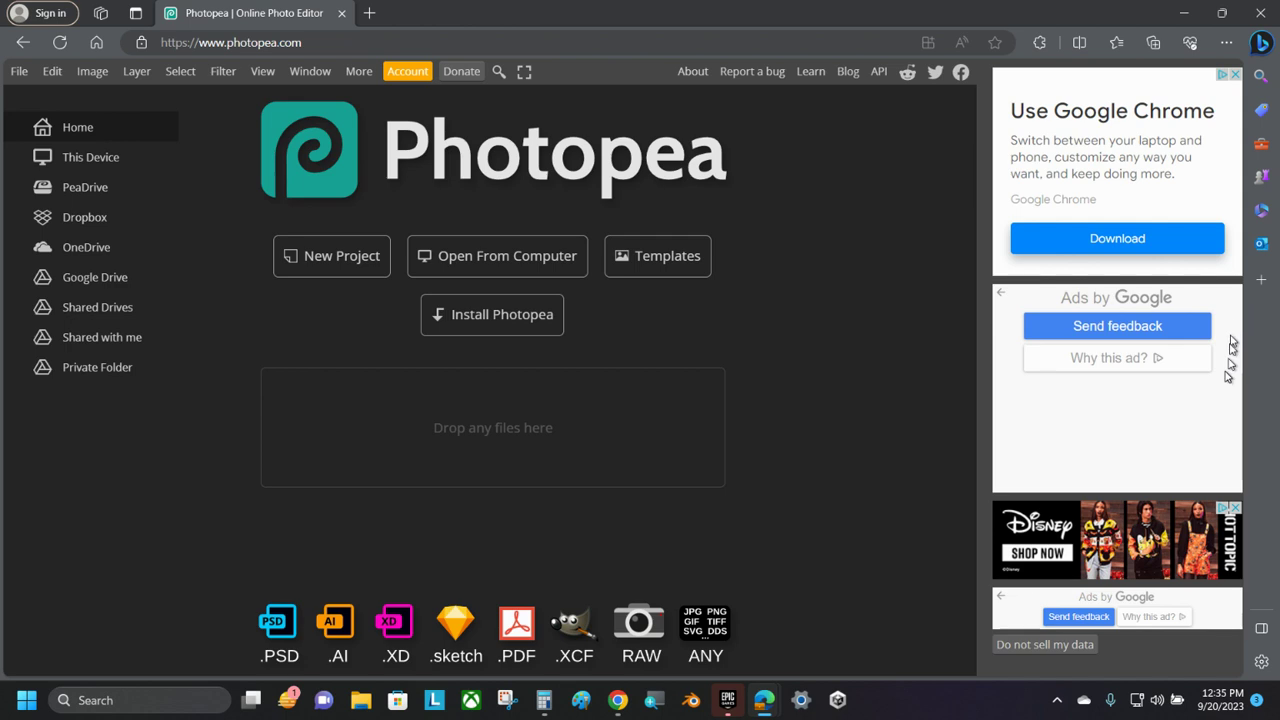
click(1237, 509)
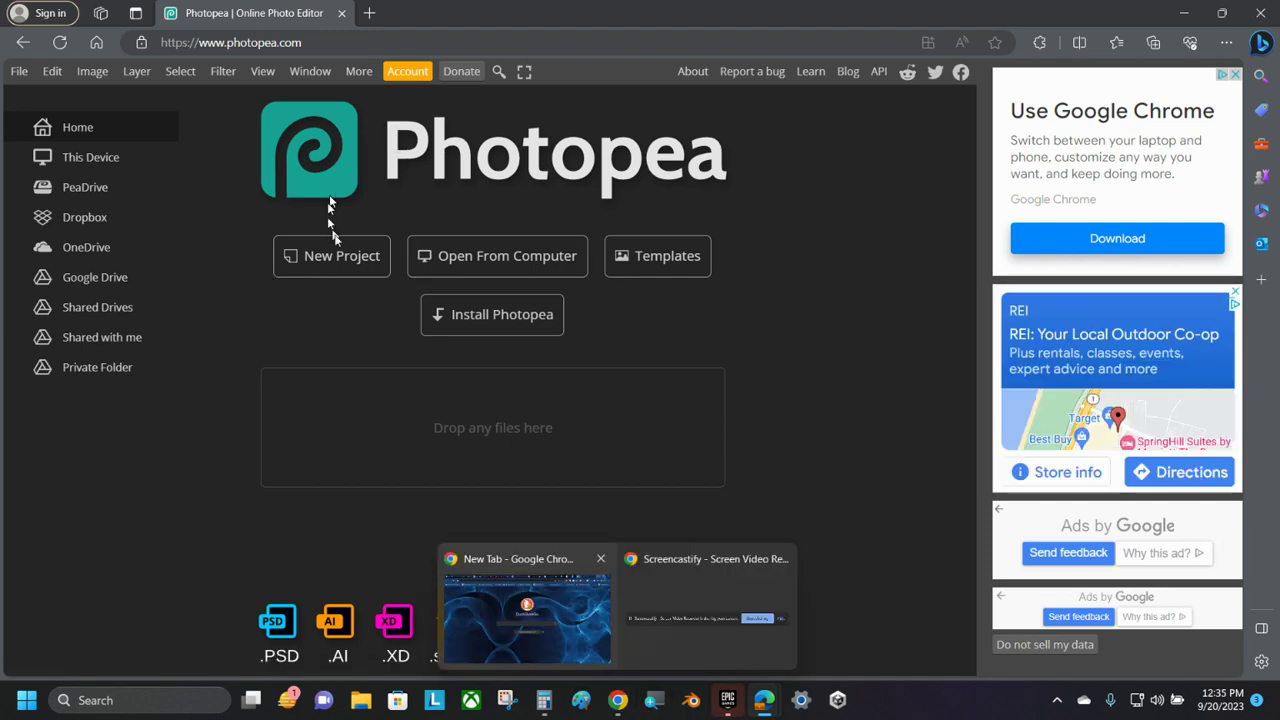
Step: Start a new project and set its canvas to 11 pixels wide and 60 pixels high
click(338, 258)
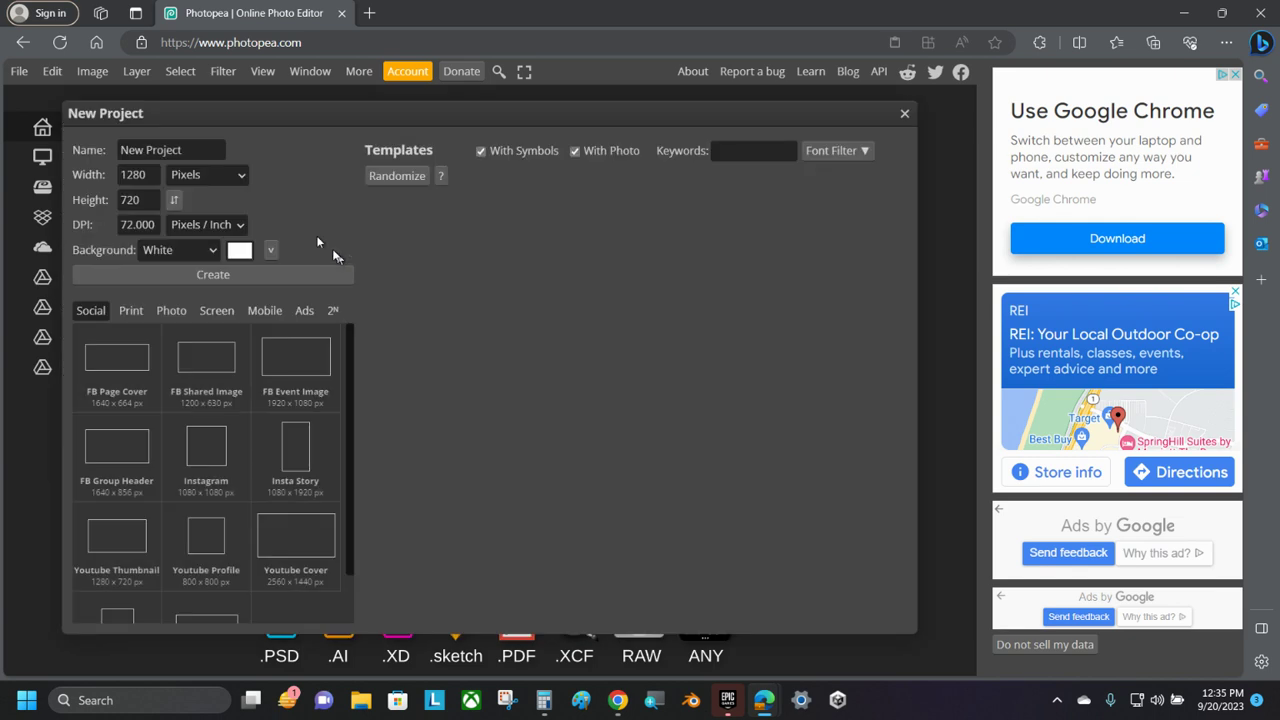
double_click(132, 176)
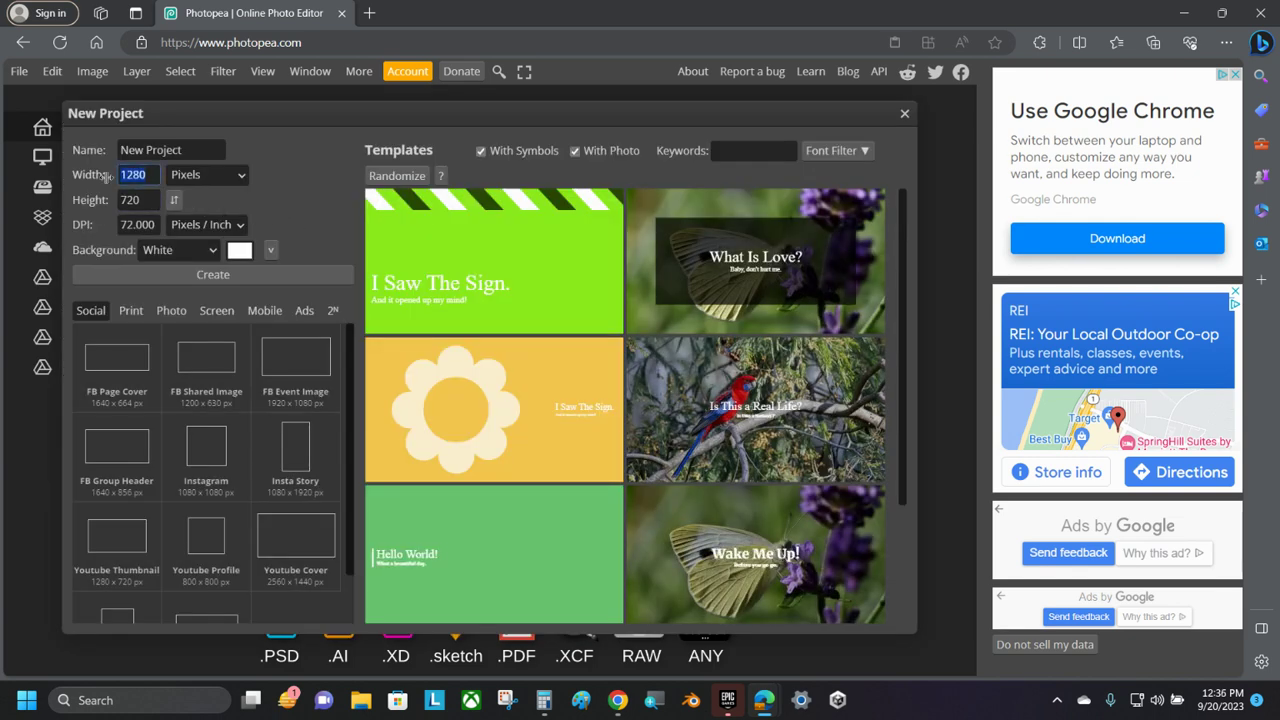
text(11)
double_click(132, 200)
text(60)
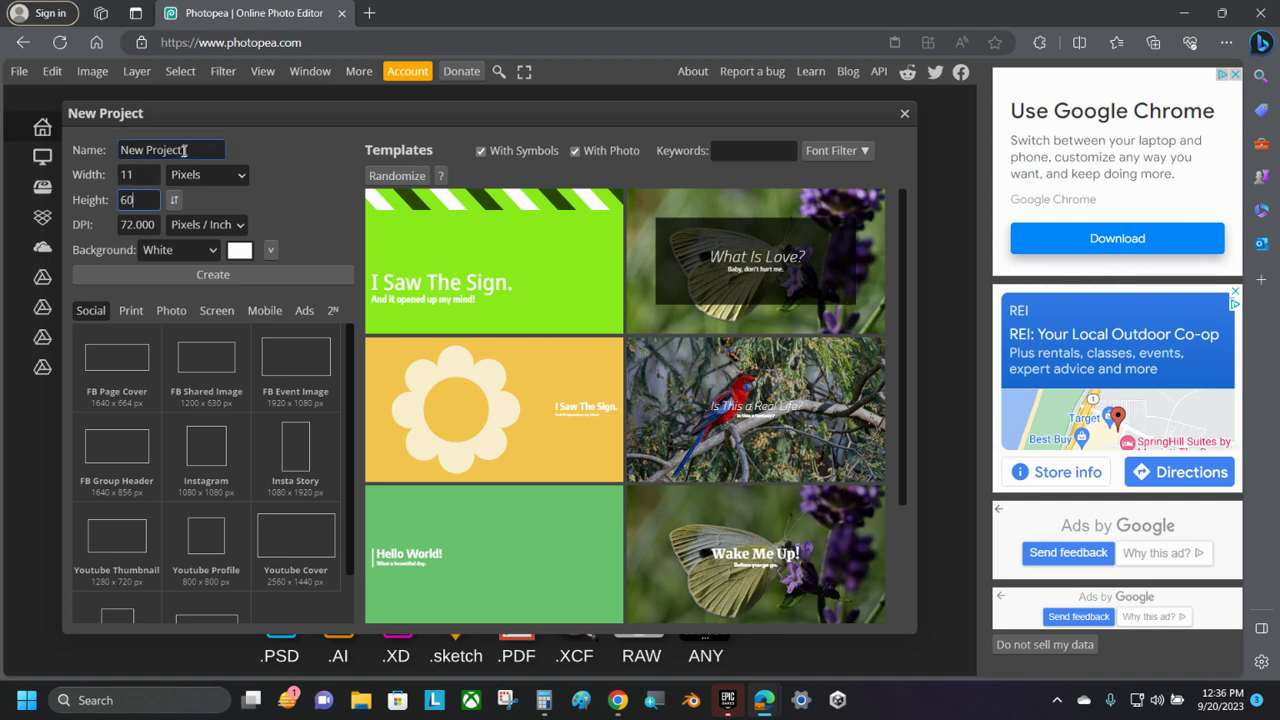
Step: Name the new project Paddle1
drag(188, 150, 85, 150)
text(P)
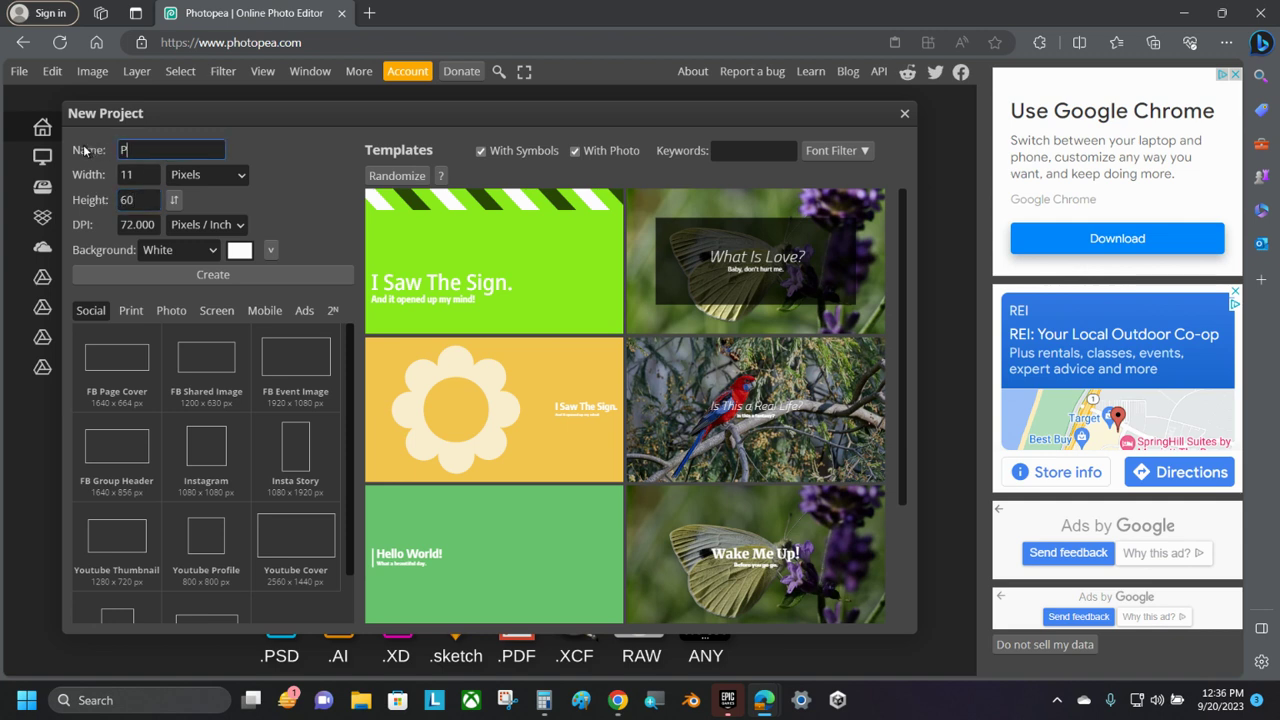
text(pPad)
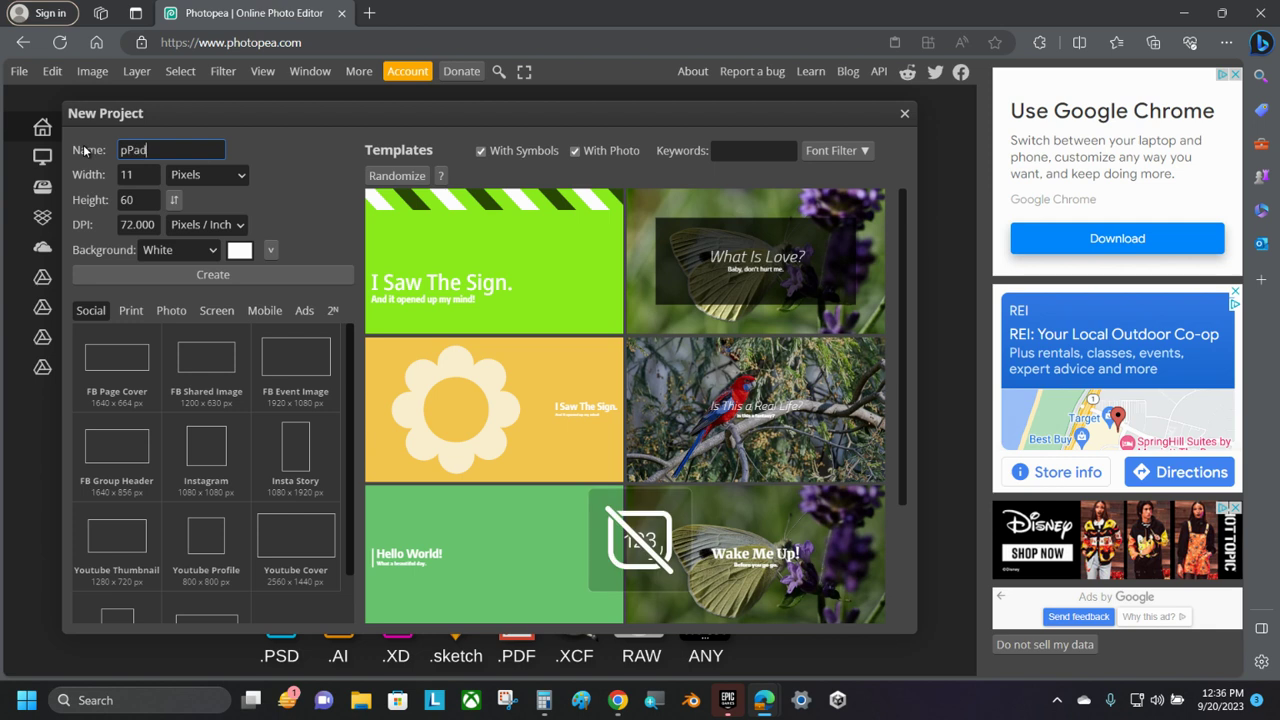
key(BackSpace)
key(BackSpace)
key(BackSpace)
key(BackSpace)
key(BackSpace)
key(BackSpace)
key(BackSpace)
key(BackSpace)
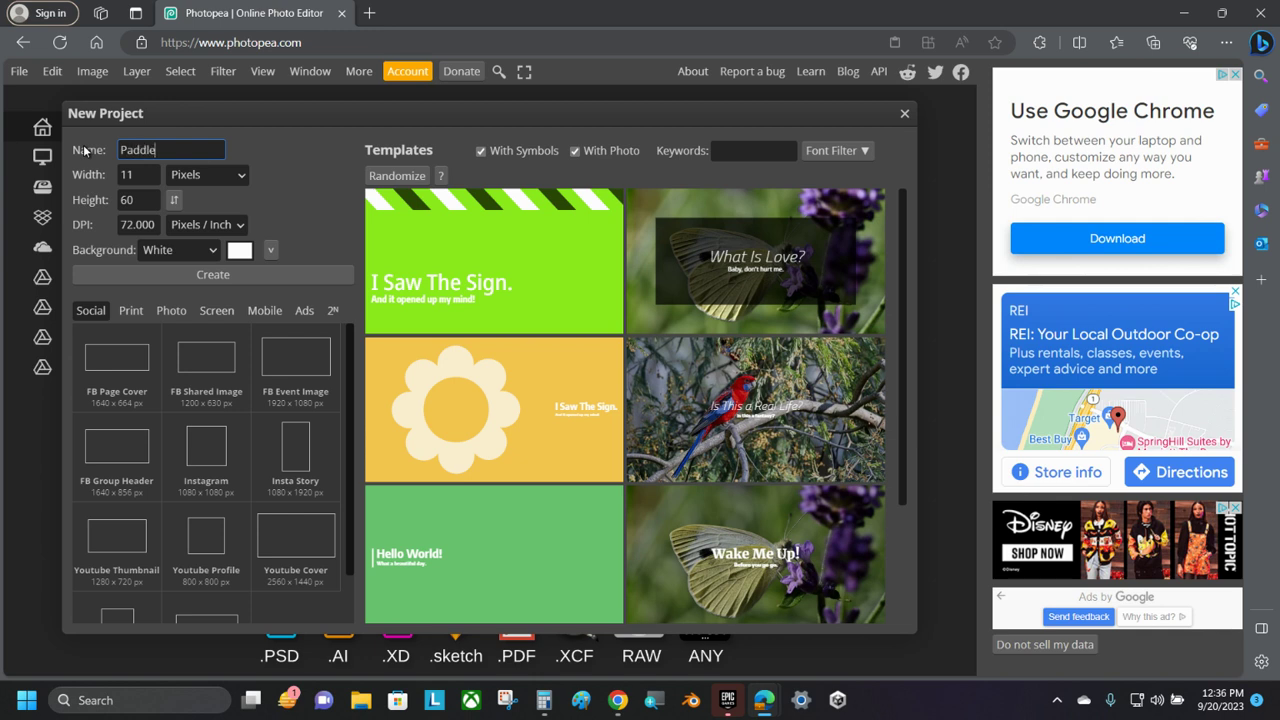
text(Paddle1)
Step: Give the project a transparent background and create the document
click(191, 250)
click(174, 303)
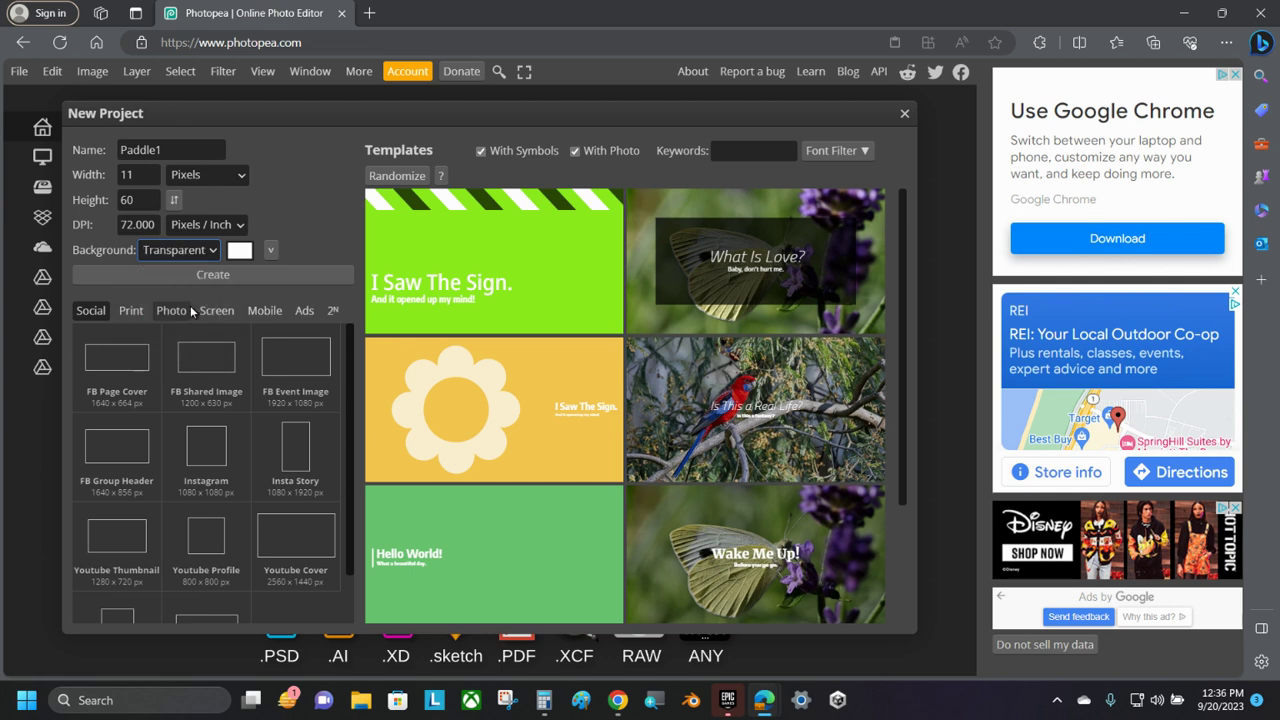
click(170, 148)
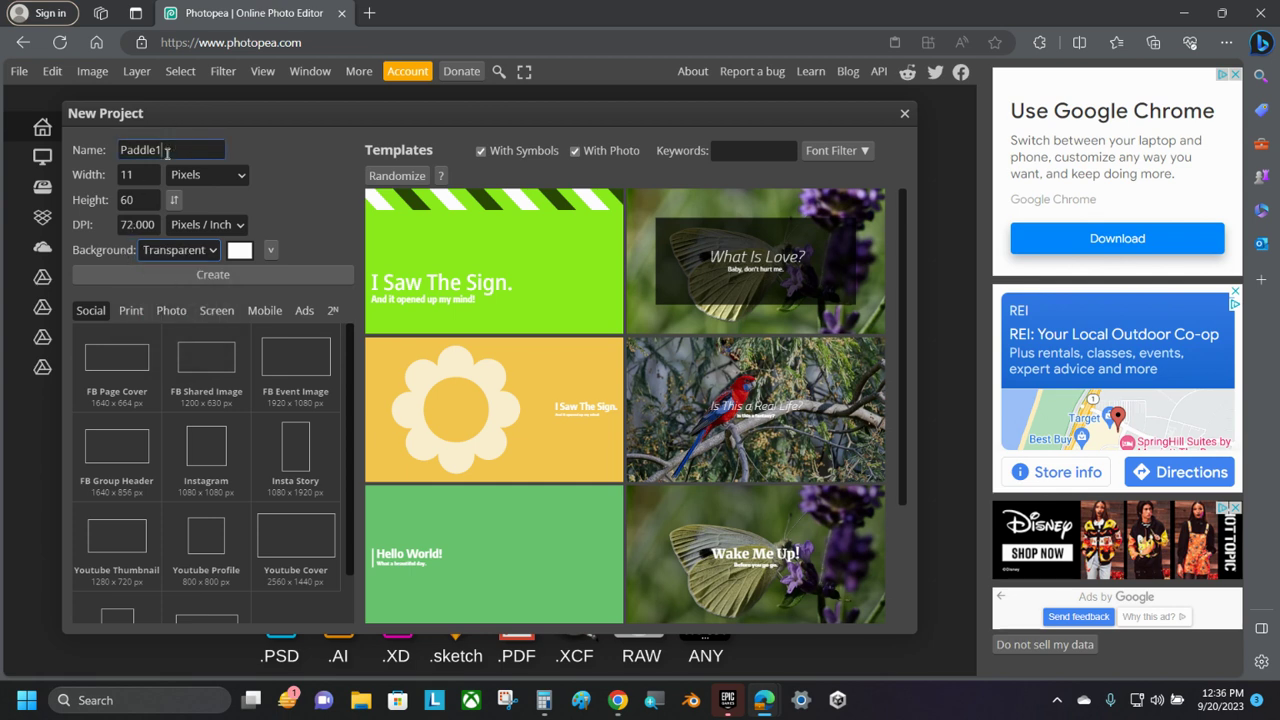
double_click(170, 148)
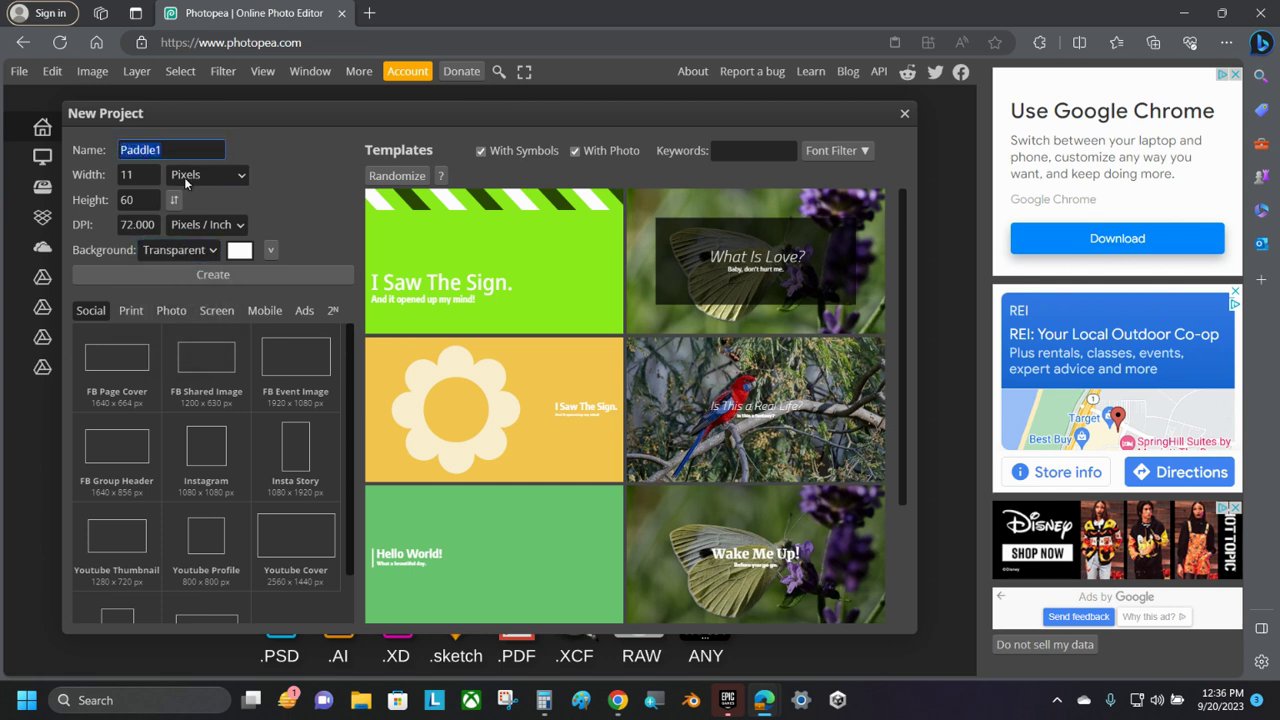
double_click(140, 176)
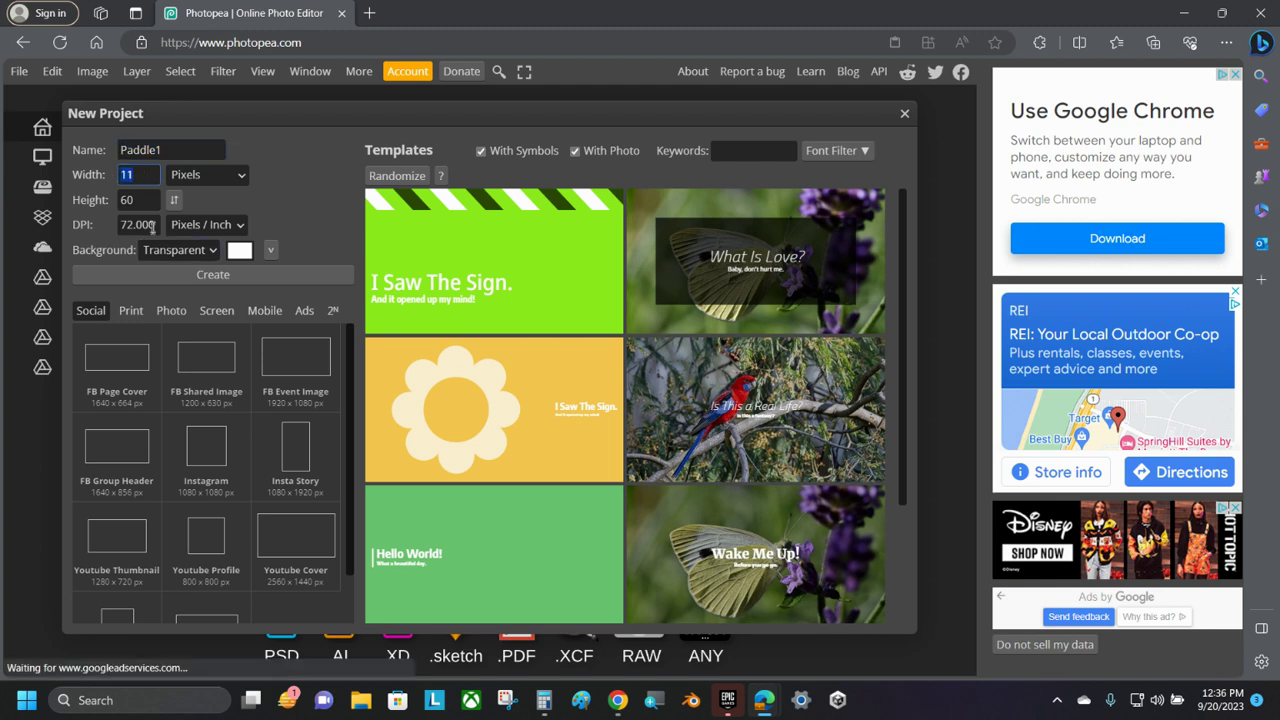
double_click(143, 200)
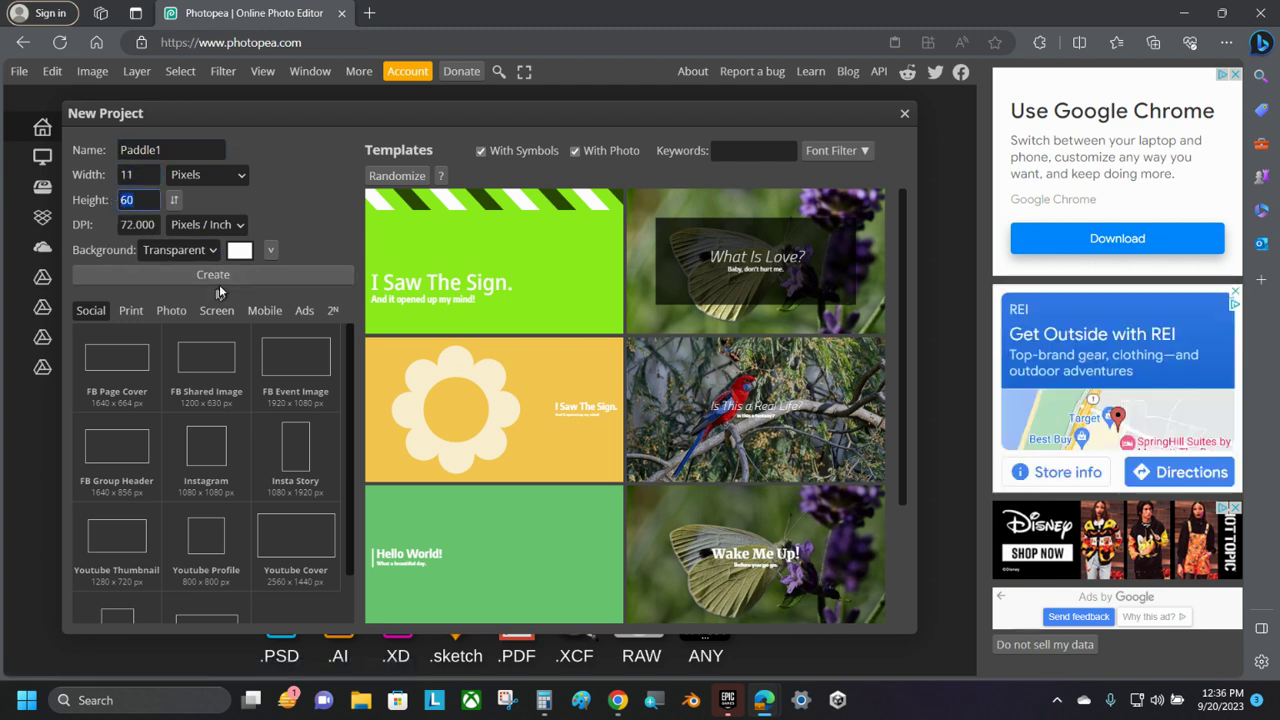
click(212, 251)
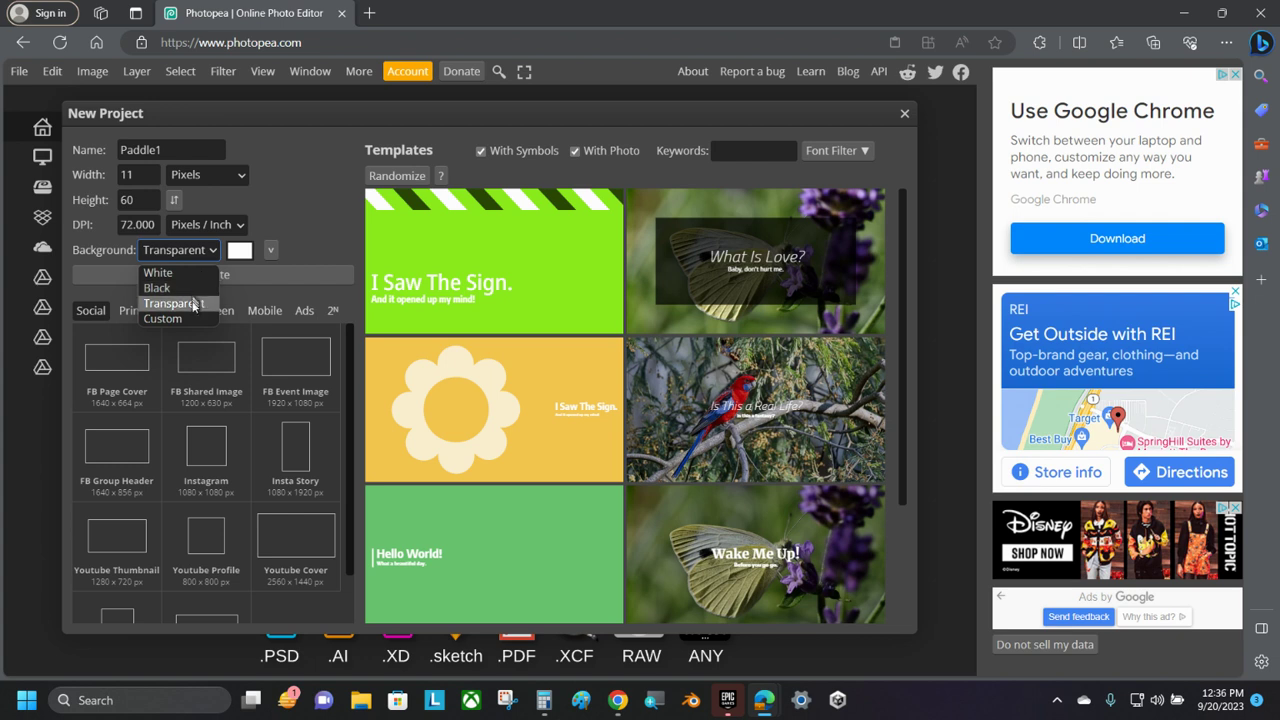
click(194, 310)
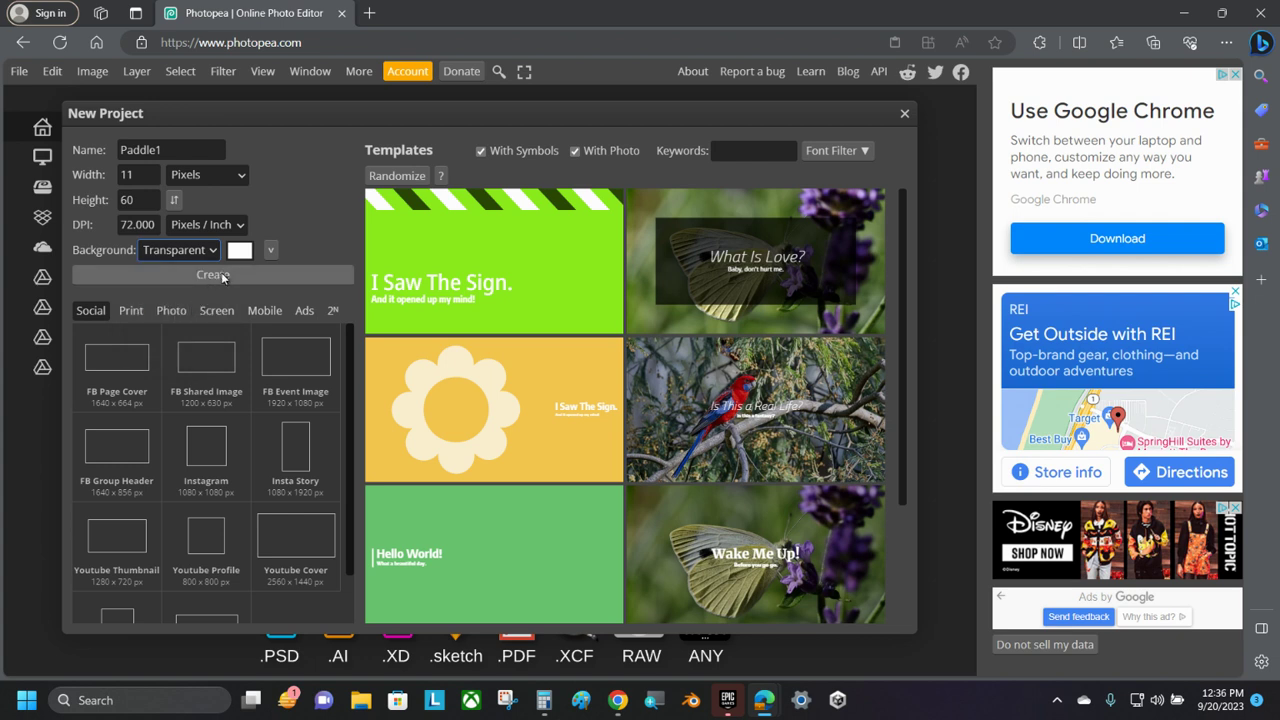
click(222, 276)
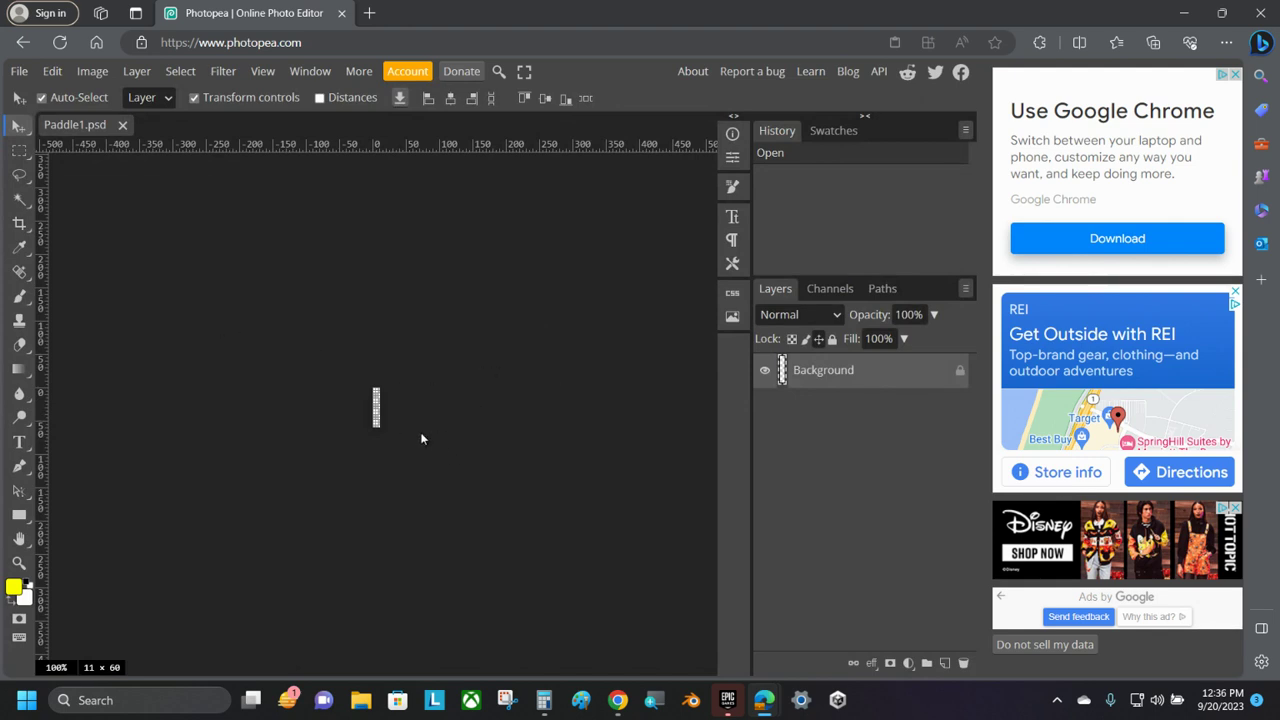
Step: Set the grid gap to 20 pixels in the preferences and close them
click(52, 71)
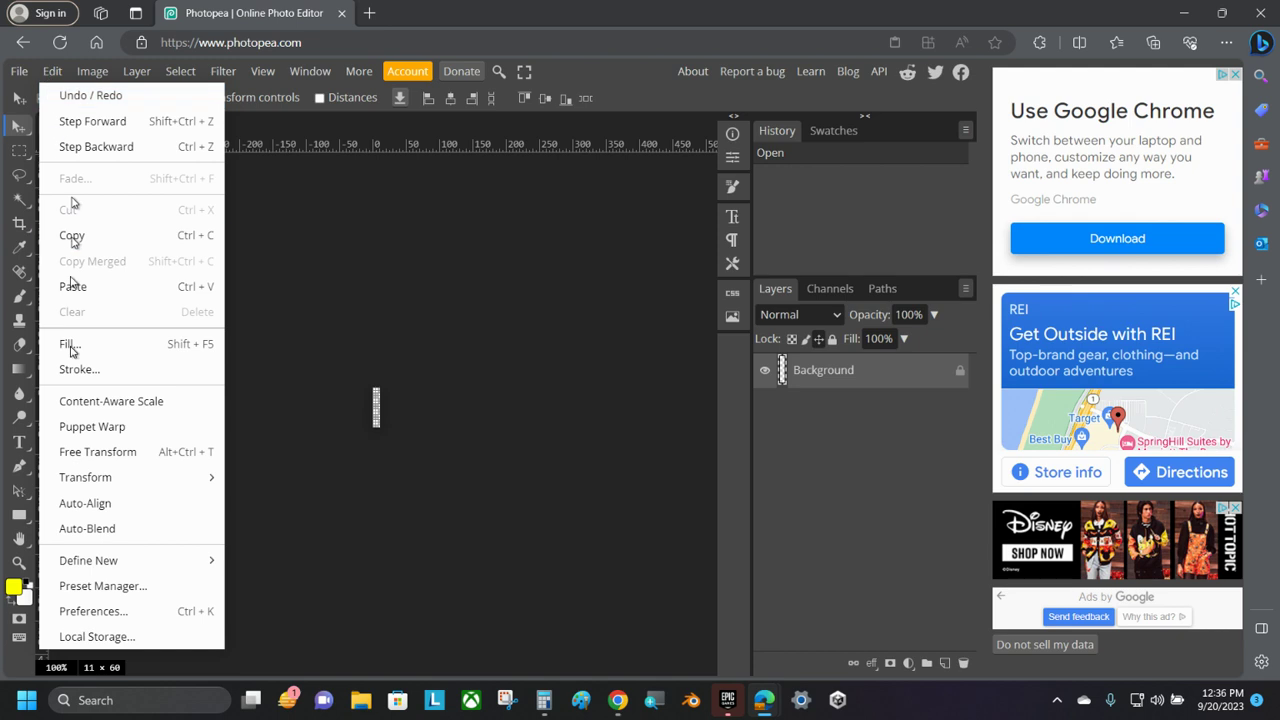
click(103, 608)
click(313, 283)
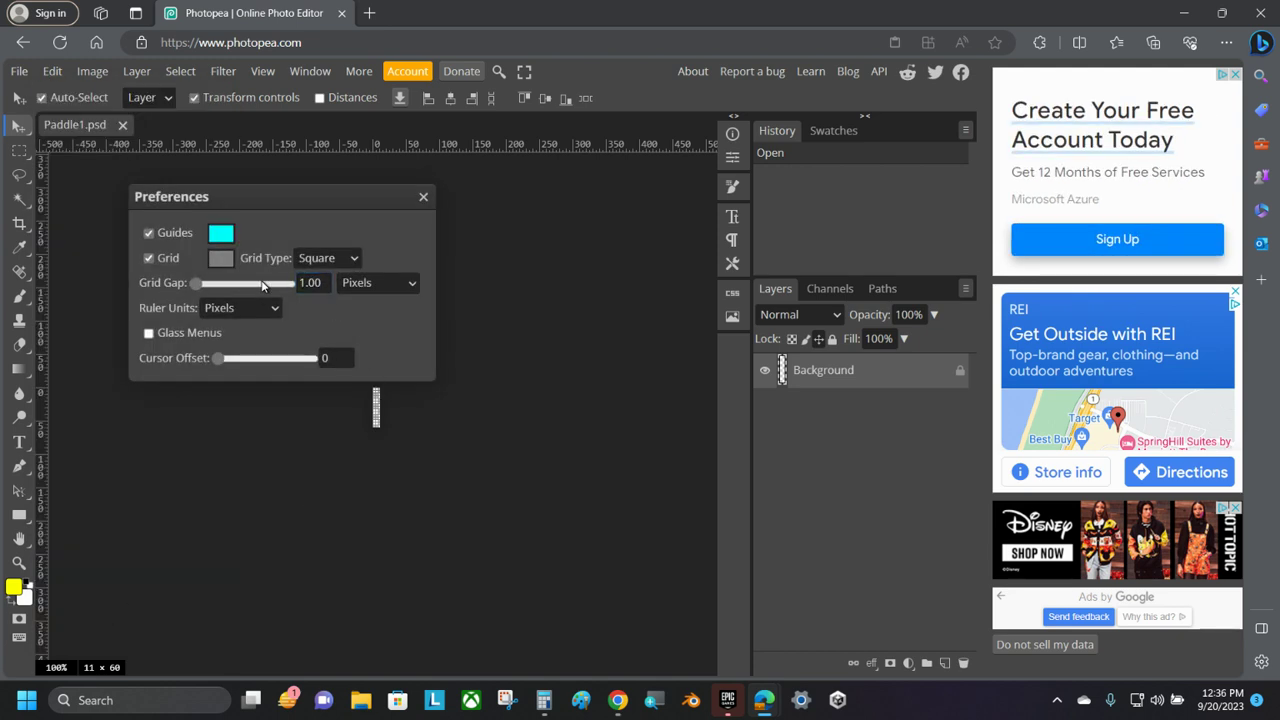
double_click(310, 283)
key(Num_Lock)
text(20)
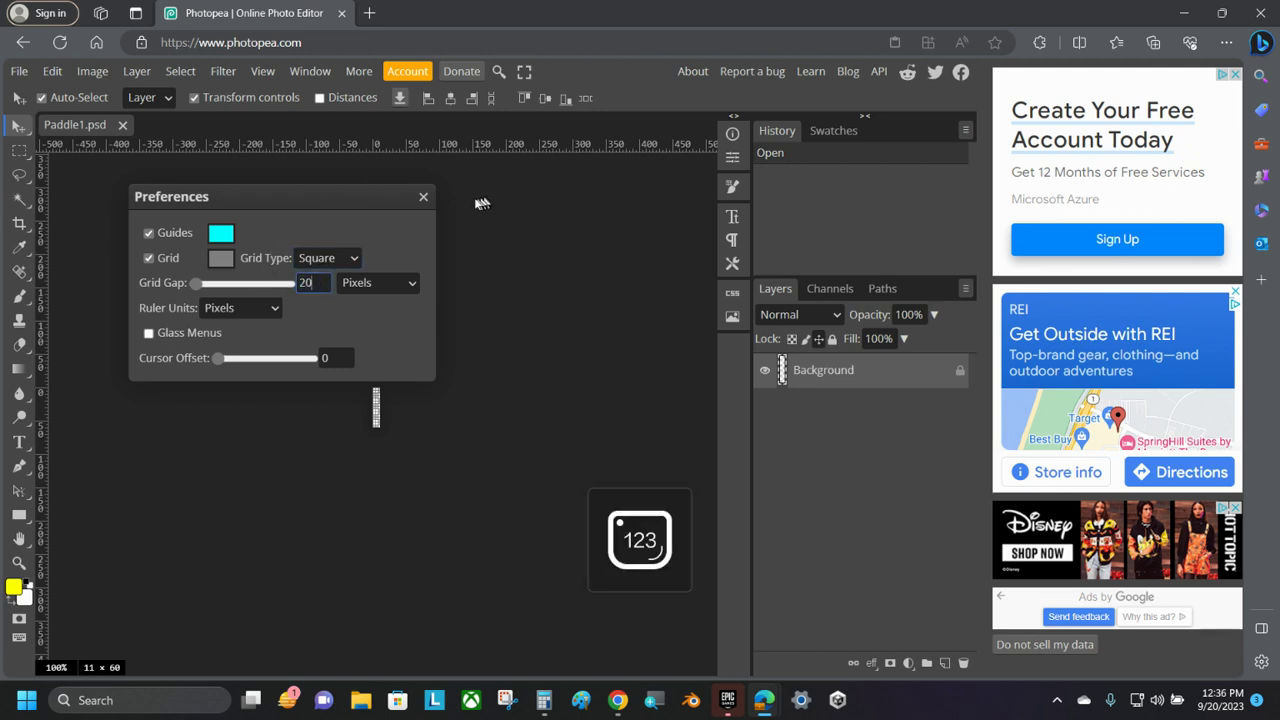
click(424, 198)
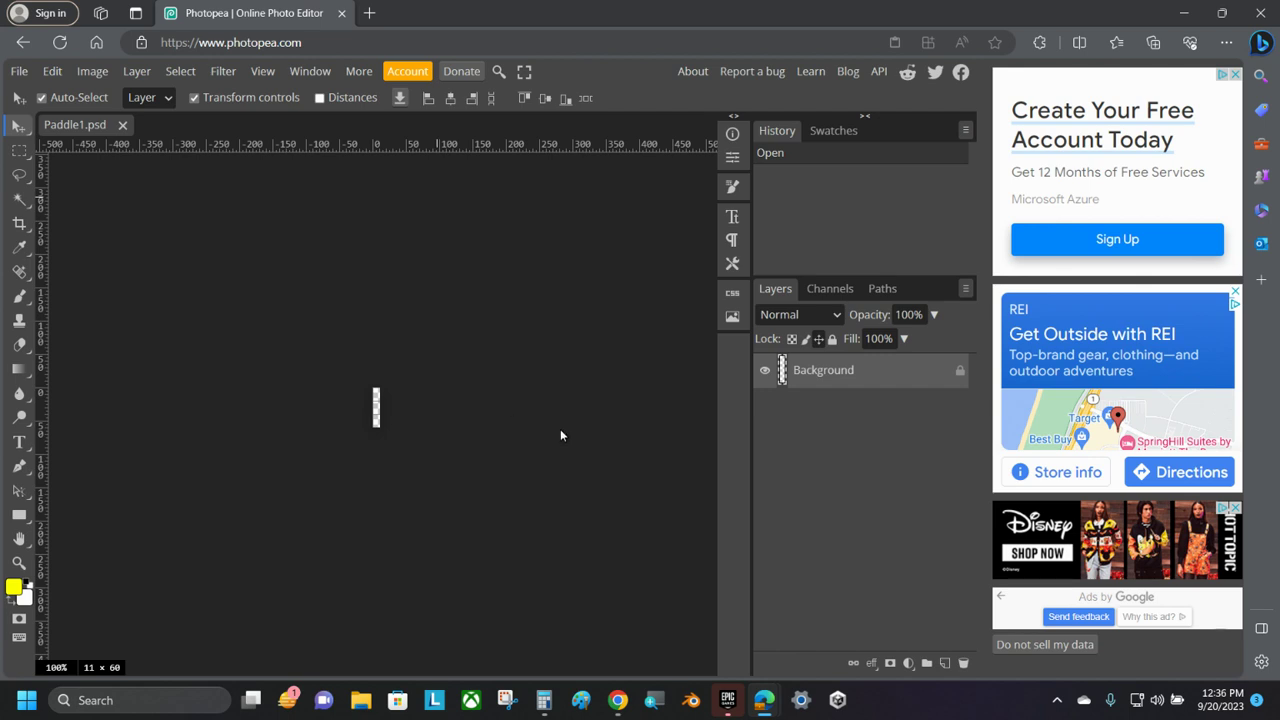
Step: Compare the canvas at fit-to-area and pixel-to-pixel size, and look over the display options for grid and guides
key(ctrl+0)
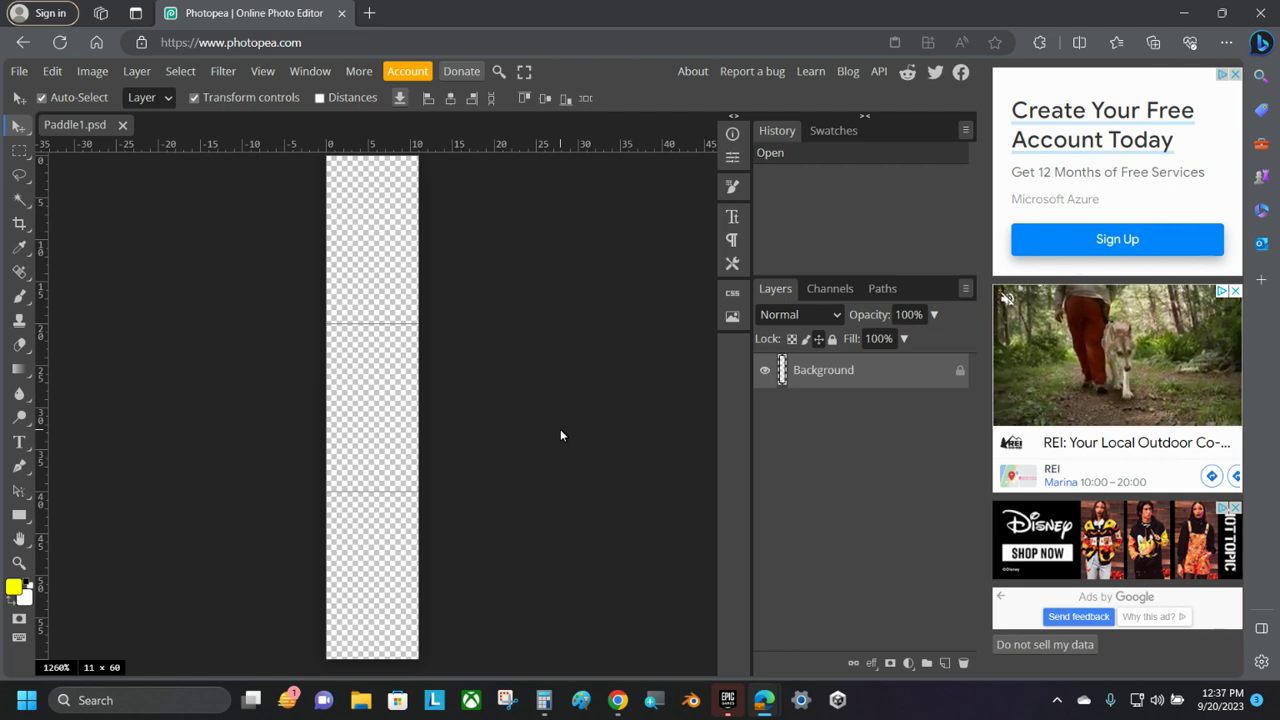
key(ctrl+1)
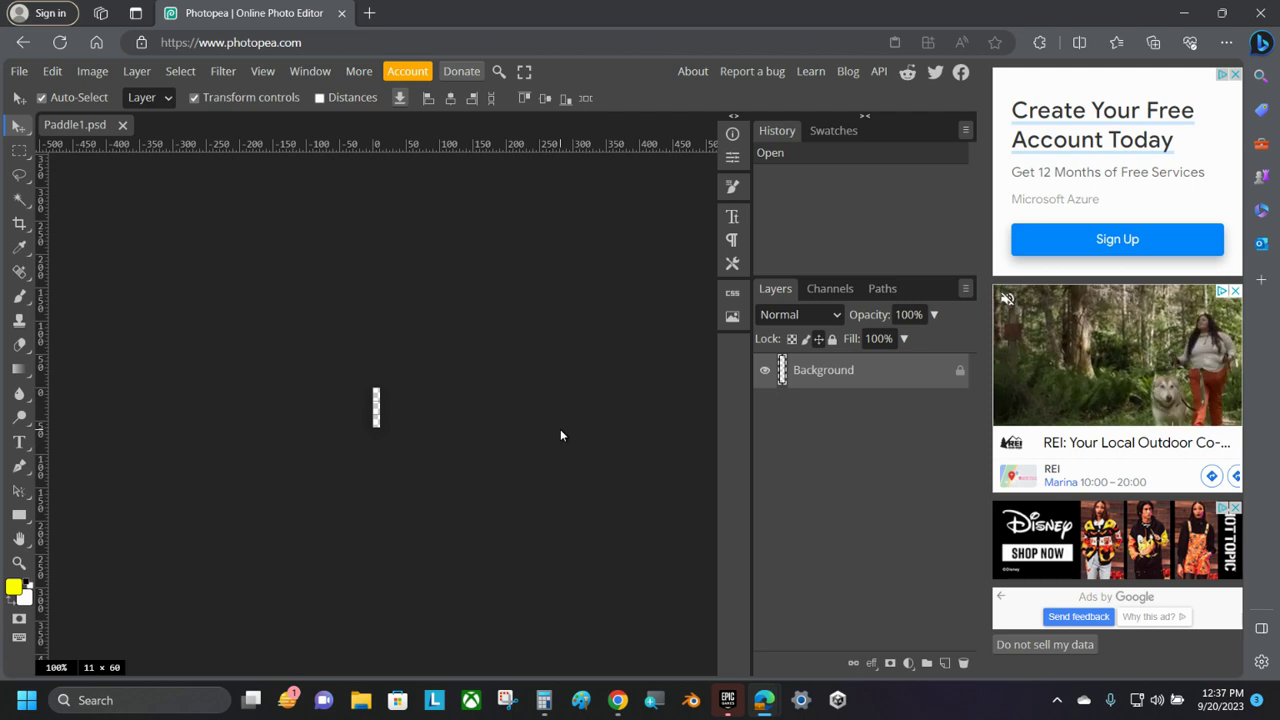
key(ctrl+0)
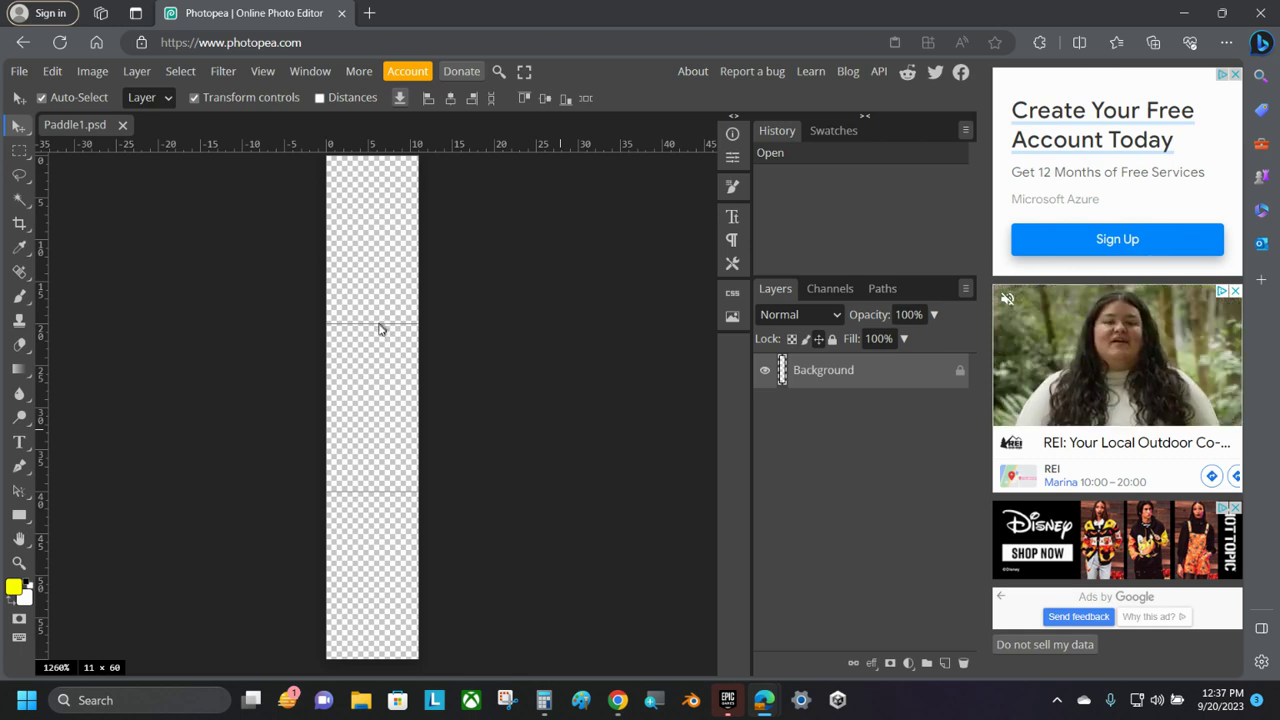
click(262, 72)
mouse_move(385, 290)
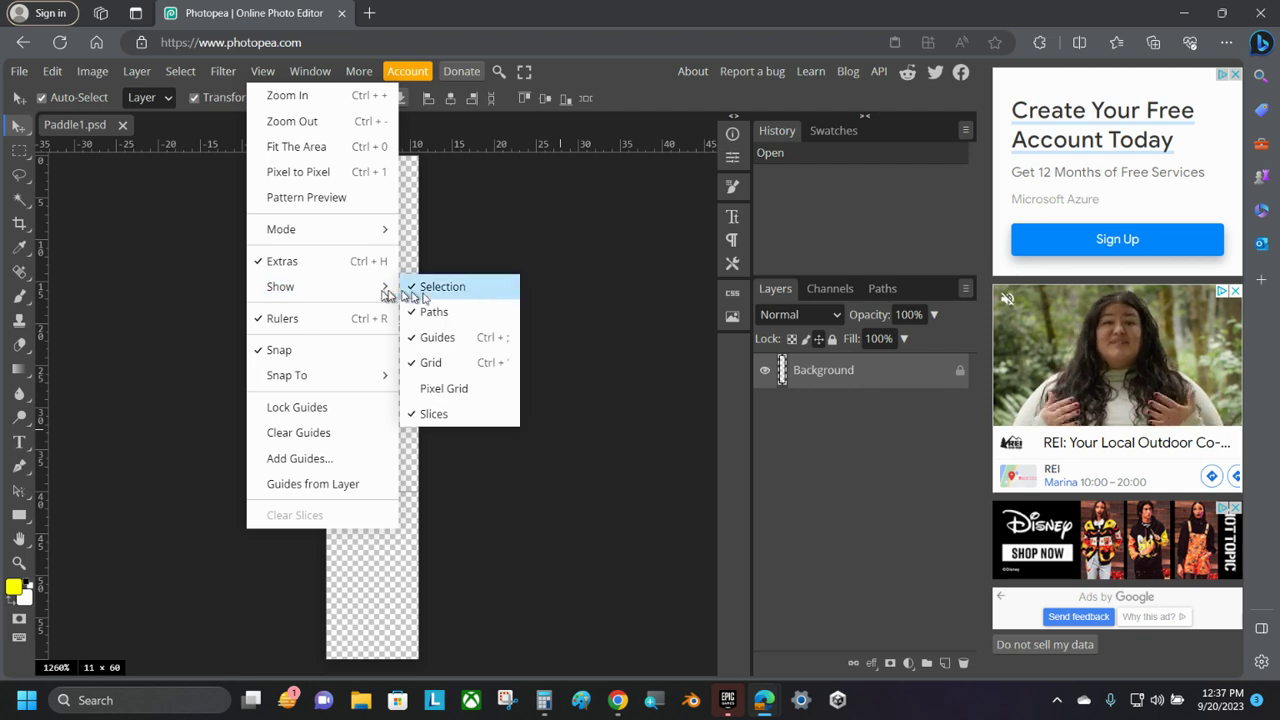
click(500, 225)
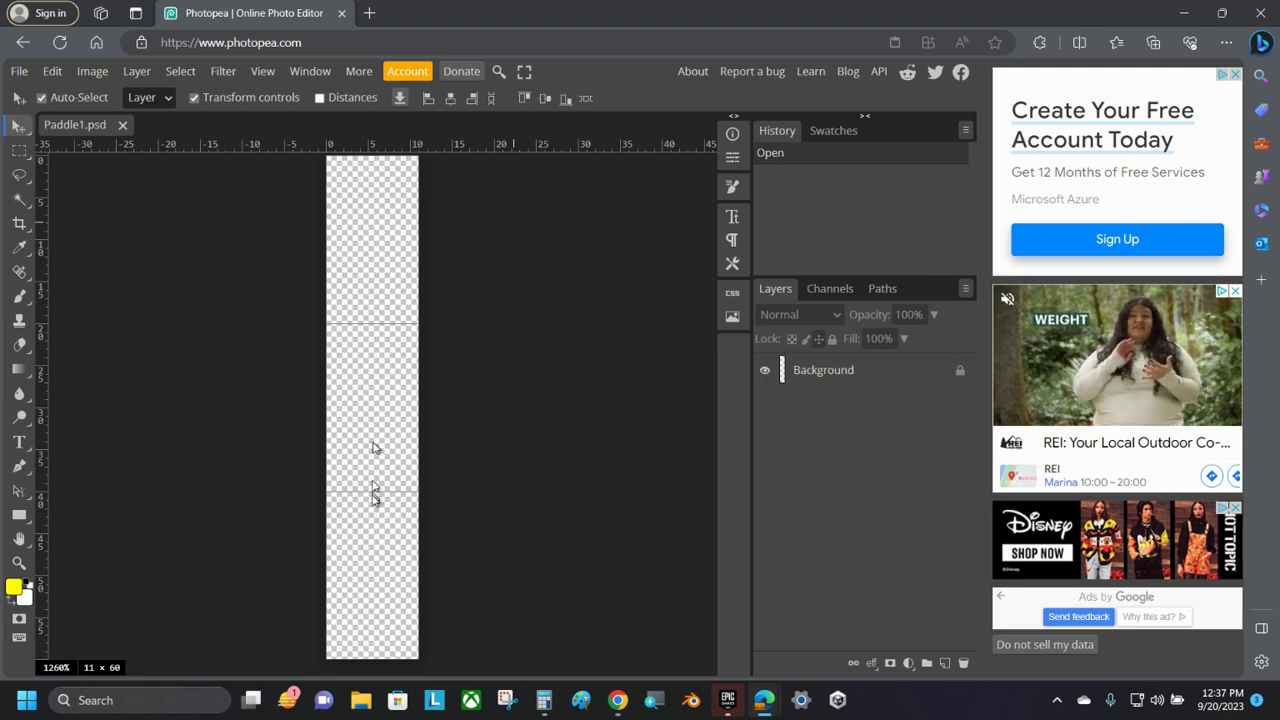
Step: Set the grid gap to 1 pixel in the preferences and close them
click(52, 71)
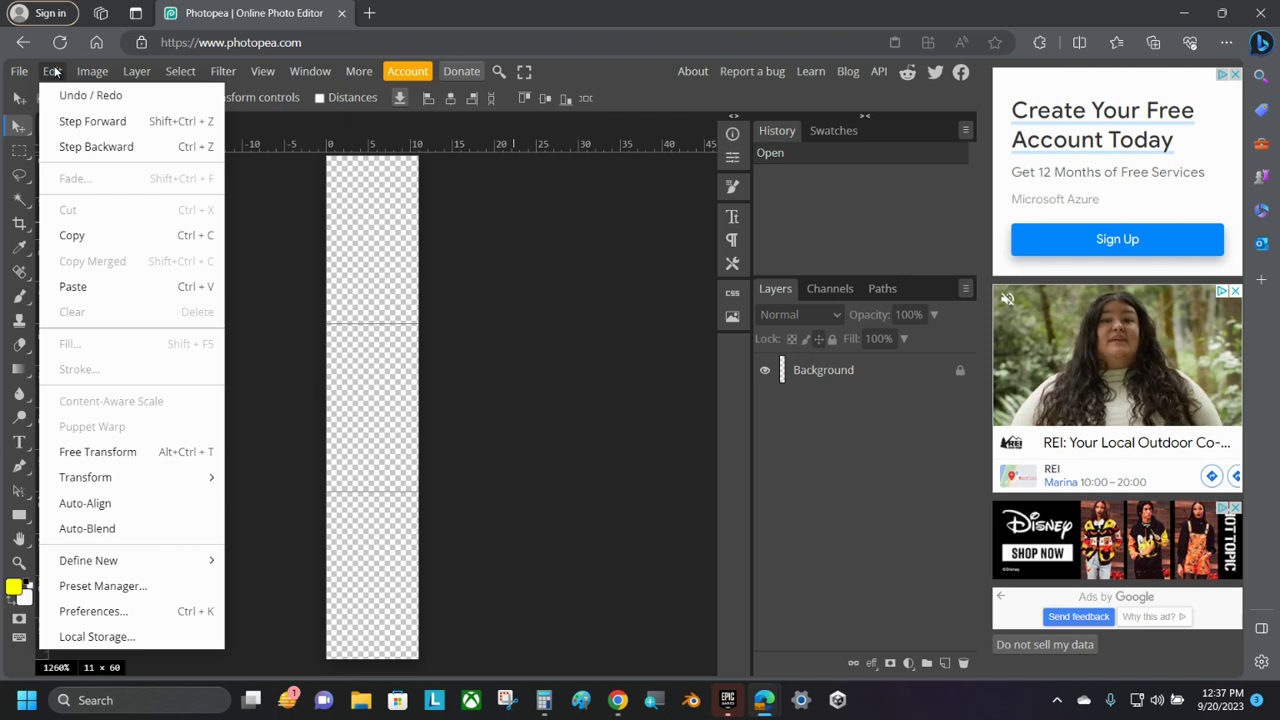
click(110, 617)
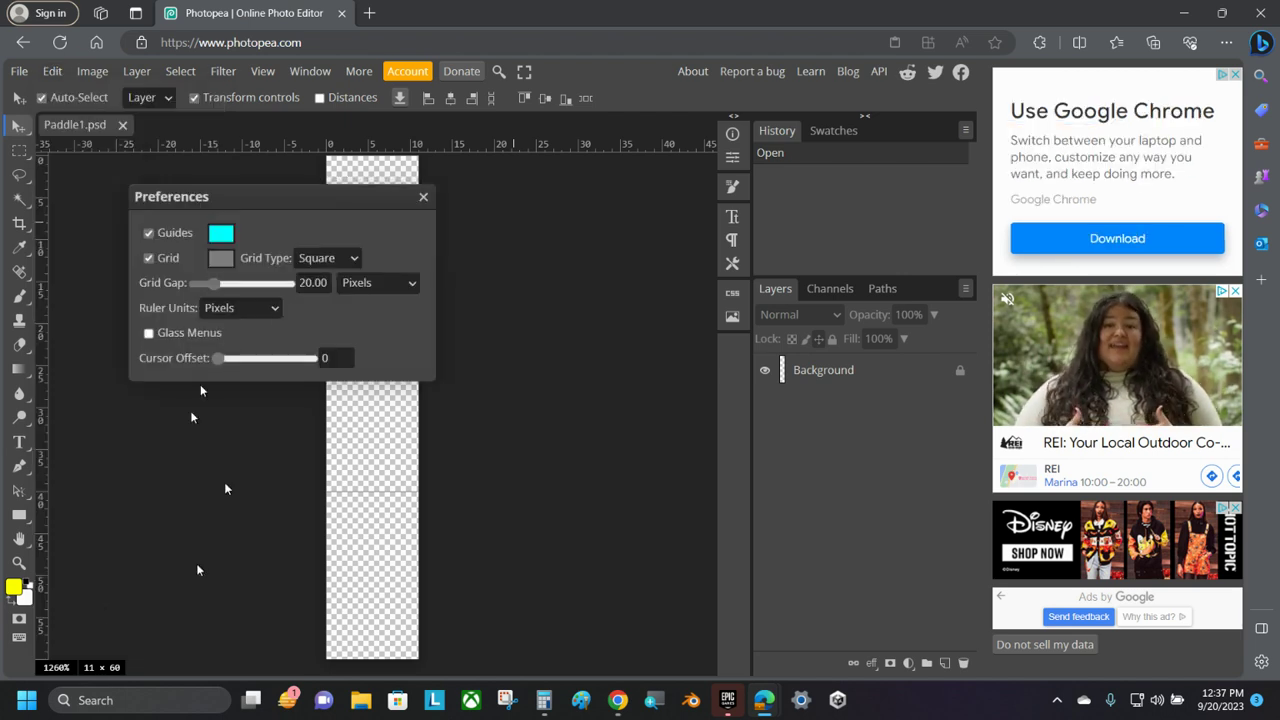
click(320, 284)
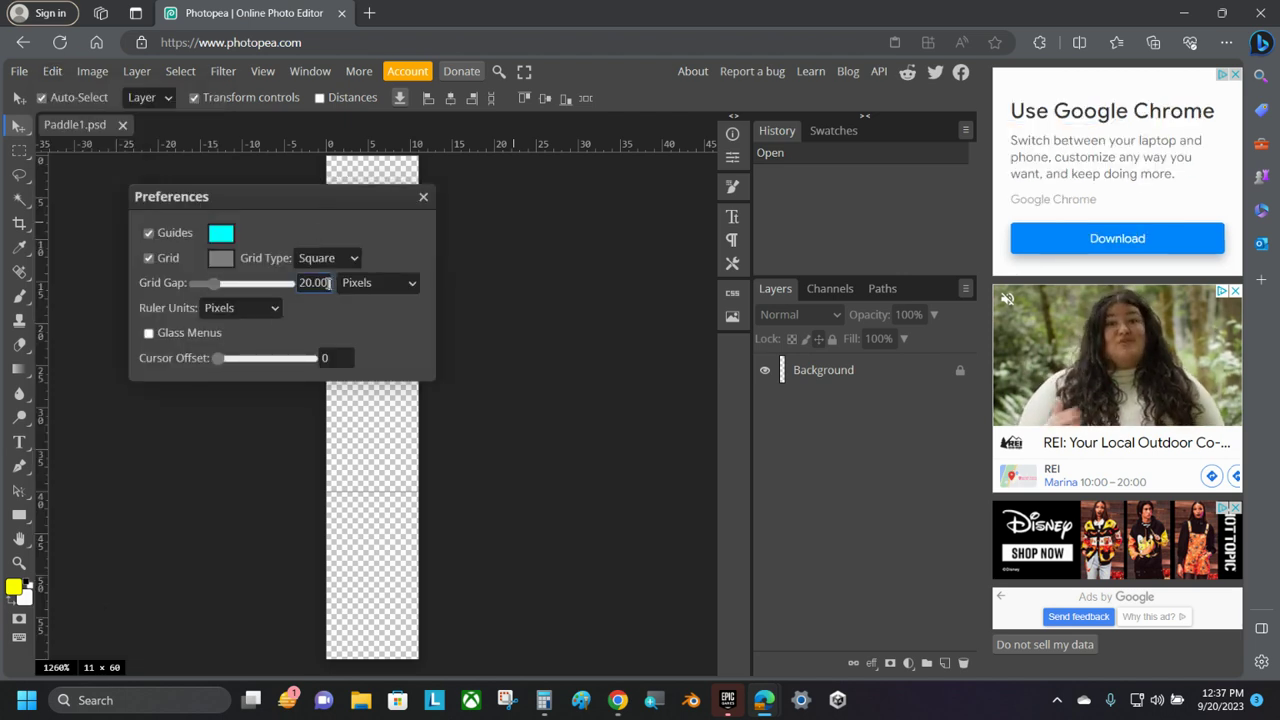
text(1)
key(Return)
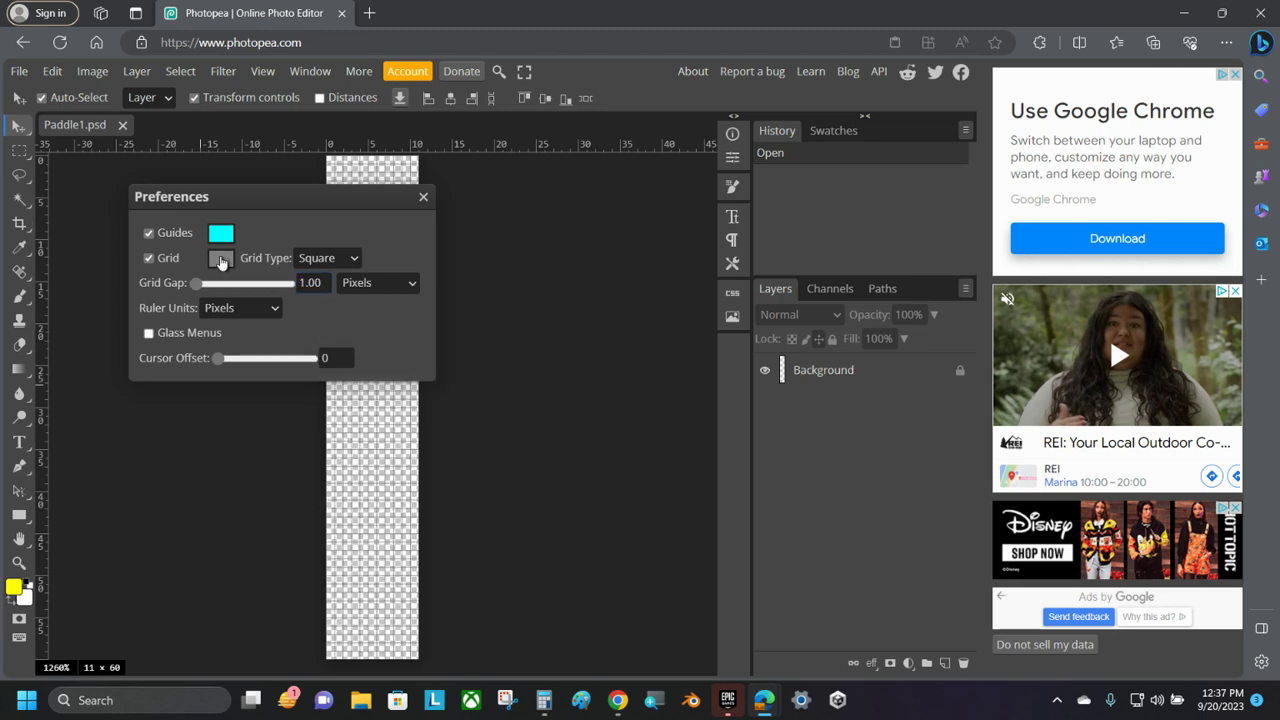
click(420, 199)
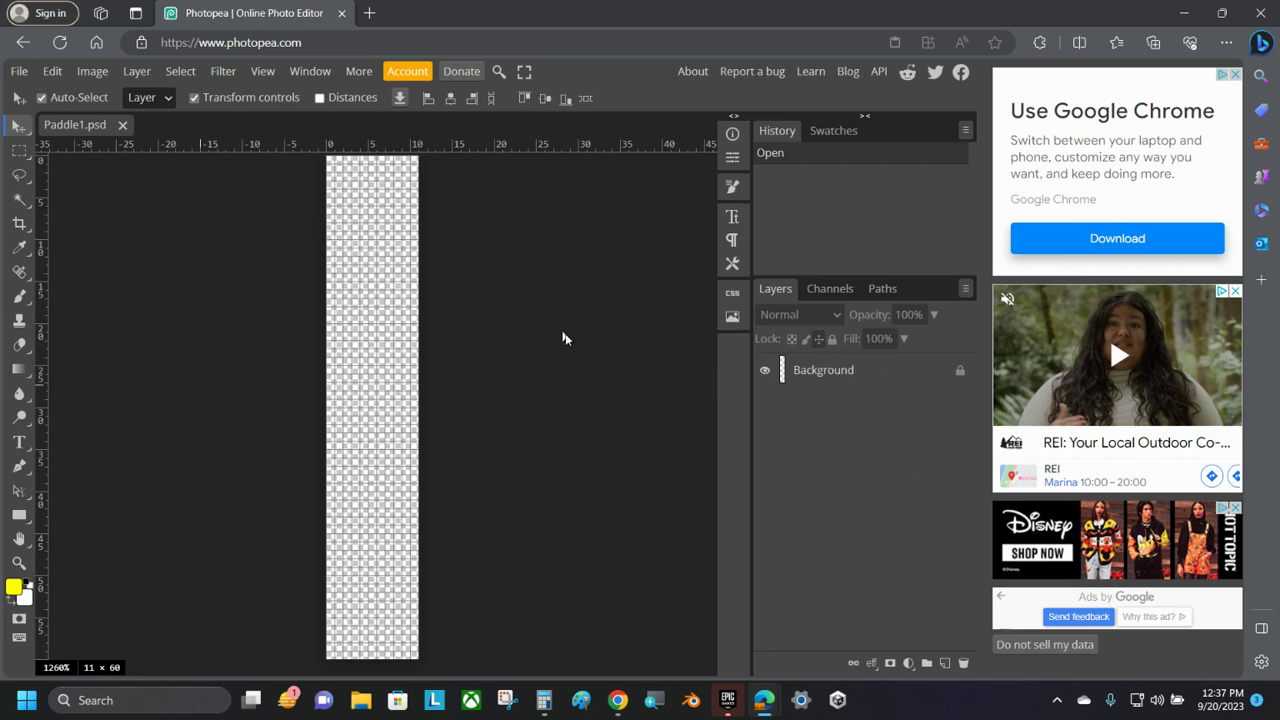
click(19, 516)
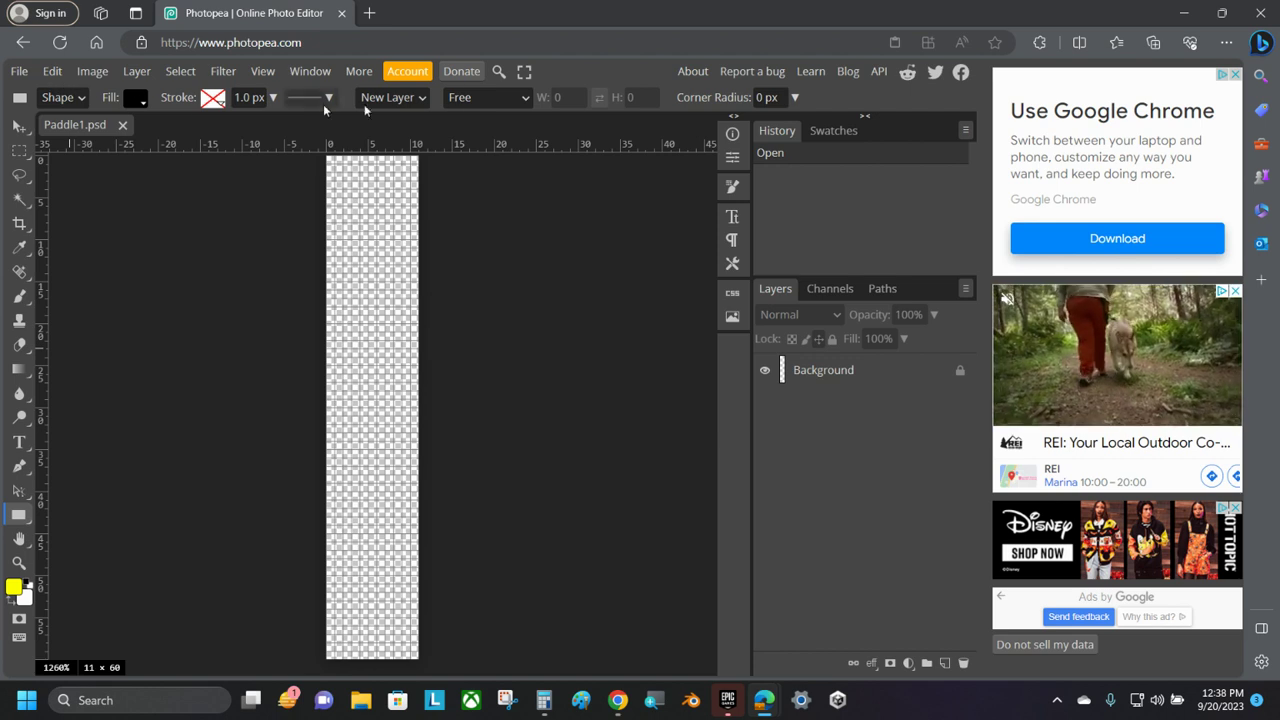
click(19, 126)
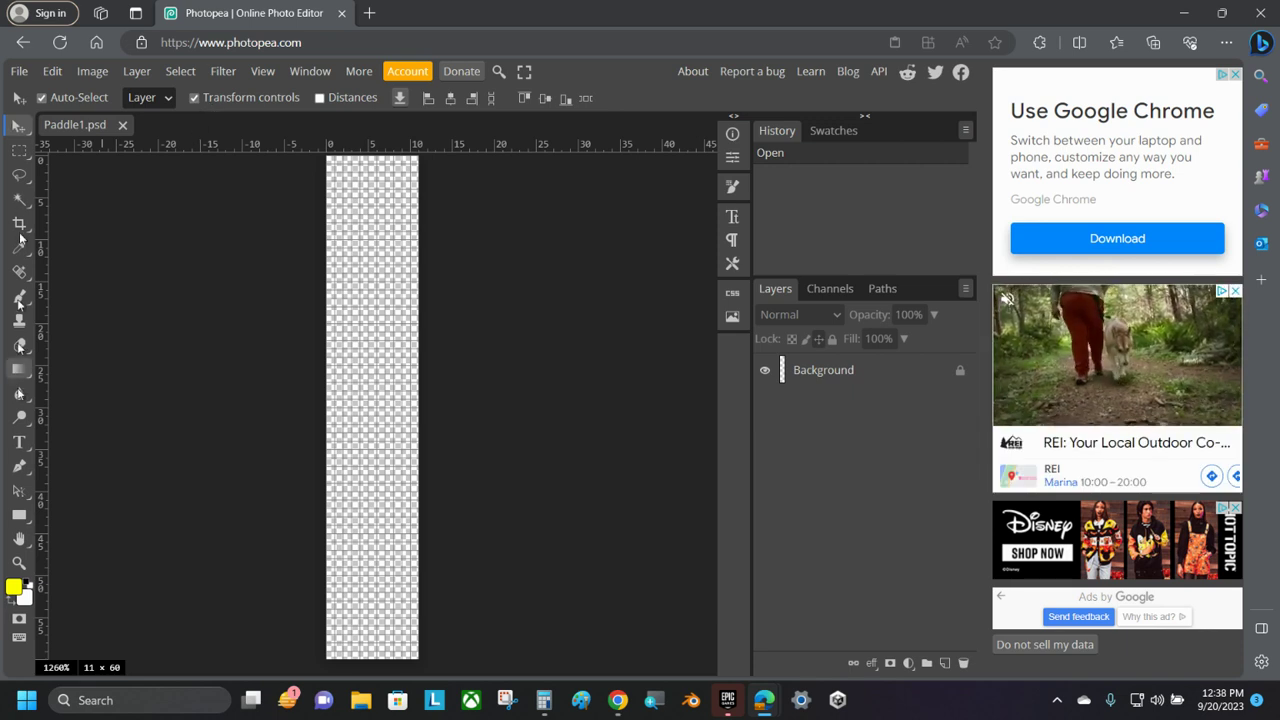
Step: Activate the Rectangle shape tool and add a new layer named Bottom above the Background
click(19, 516)
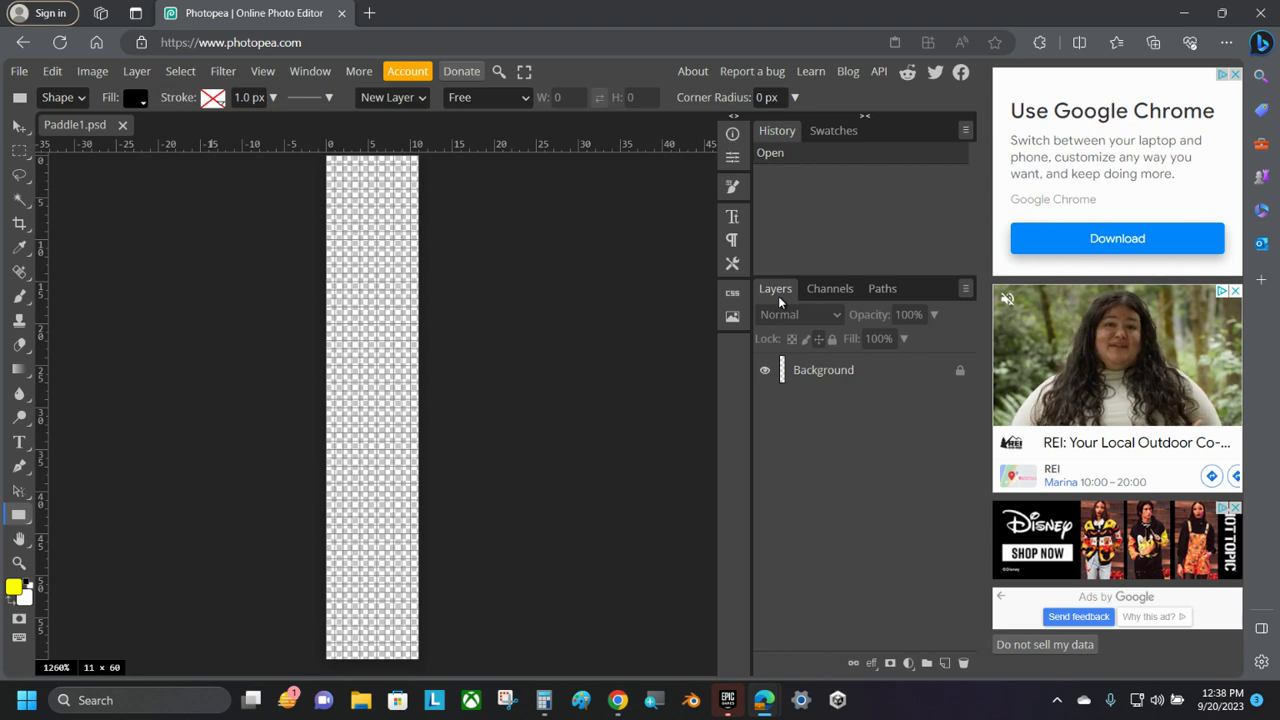
click(945, 664)
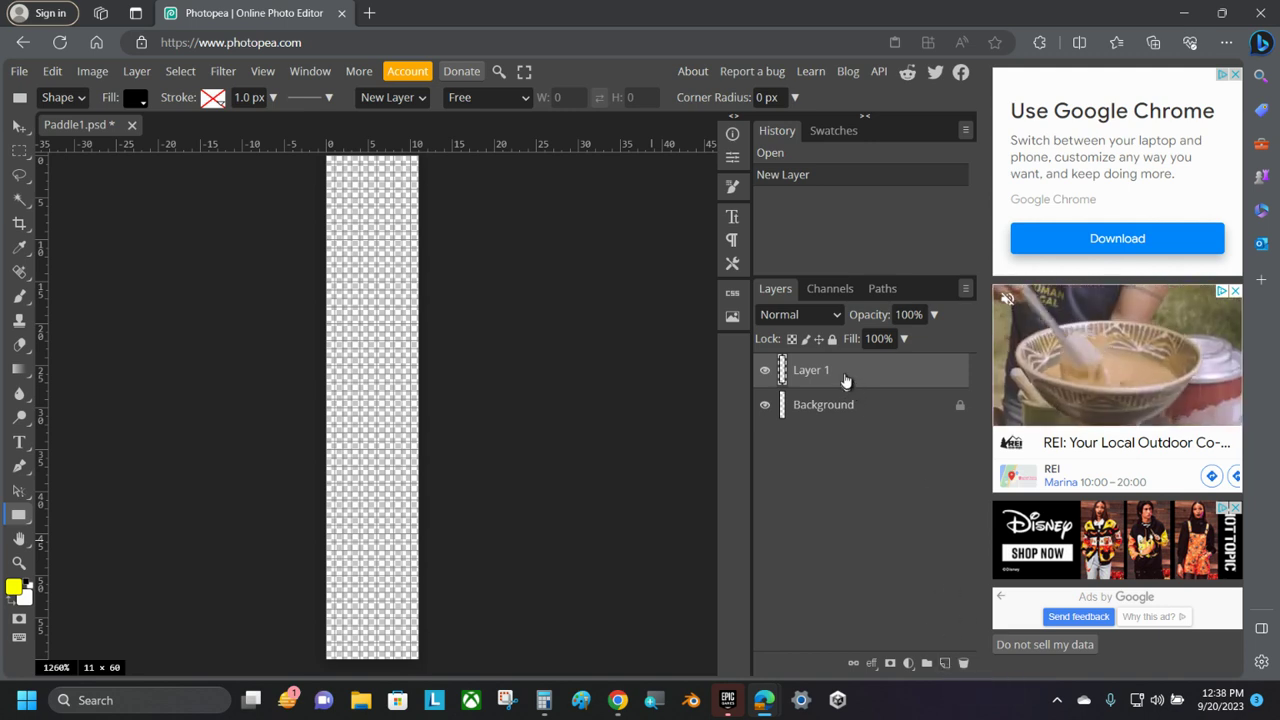
double_click(811, 371)
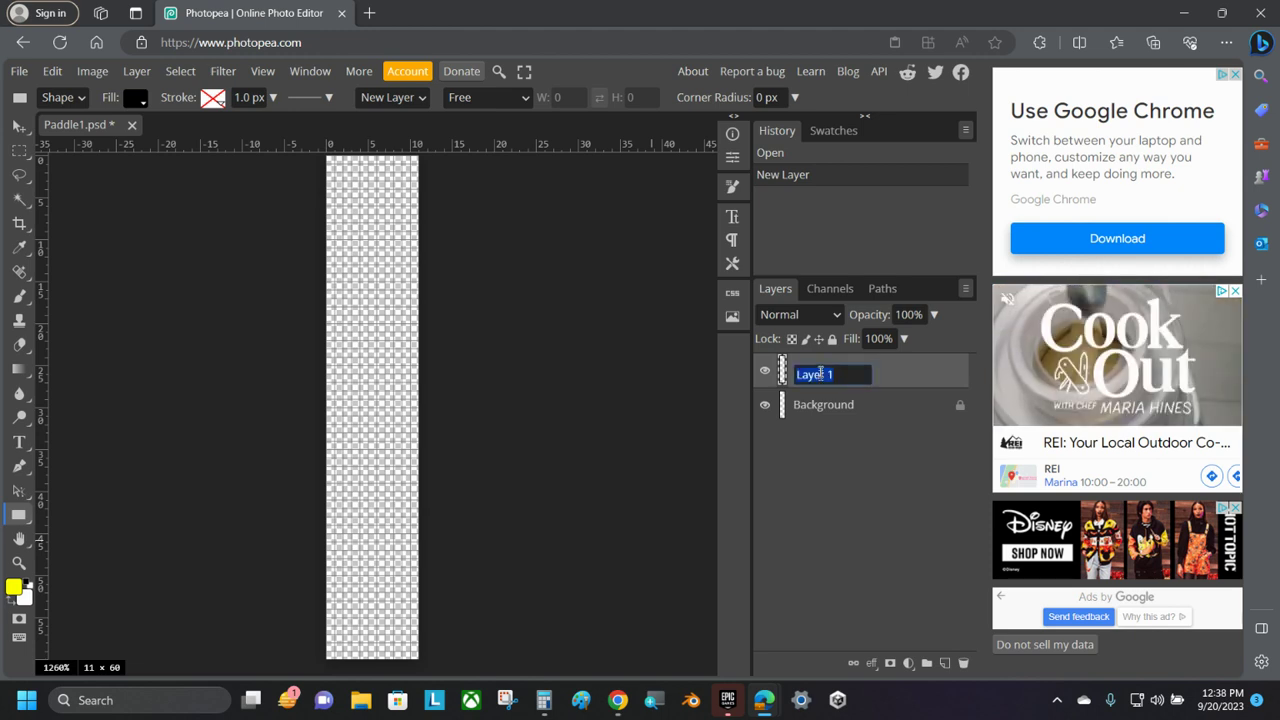
text(Bottom)
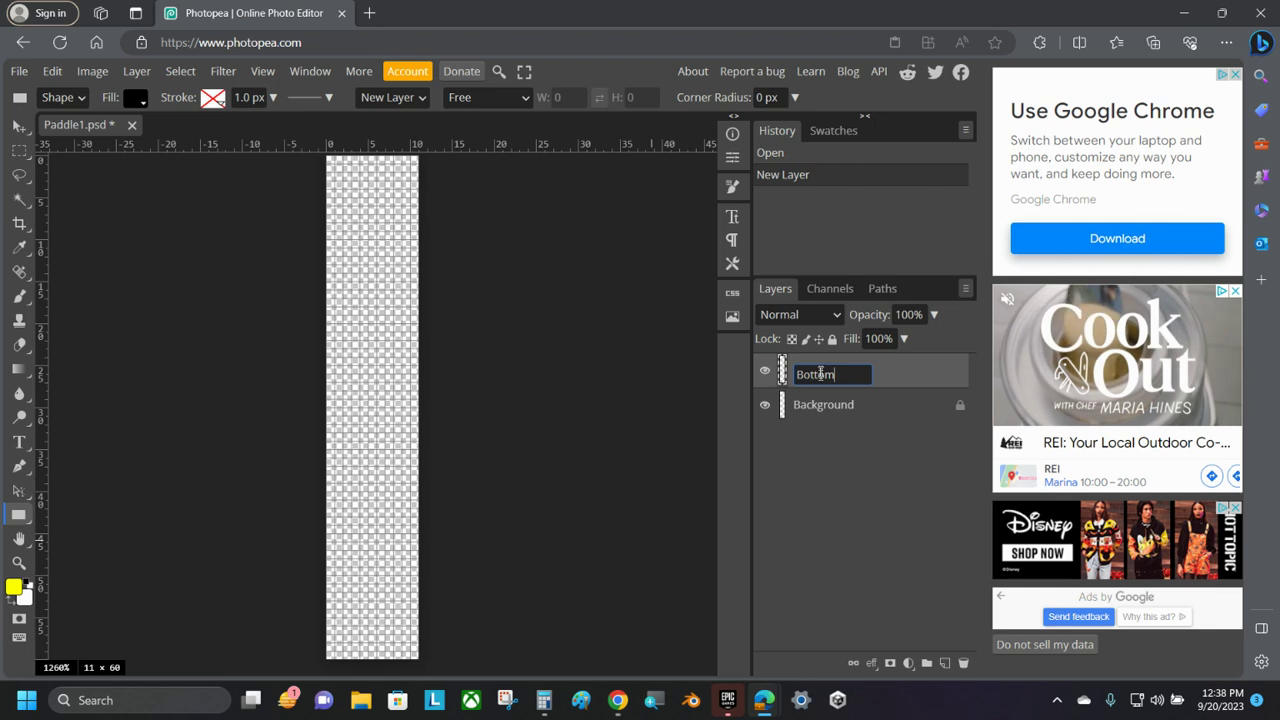
key(Return)
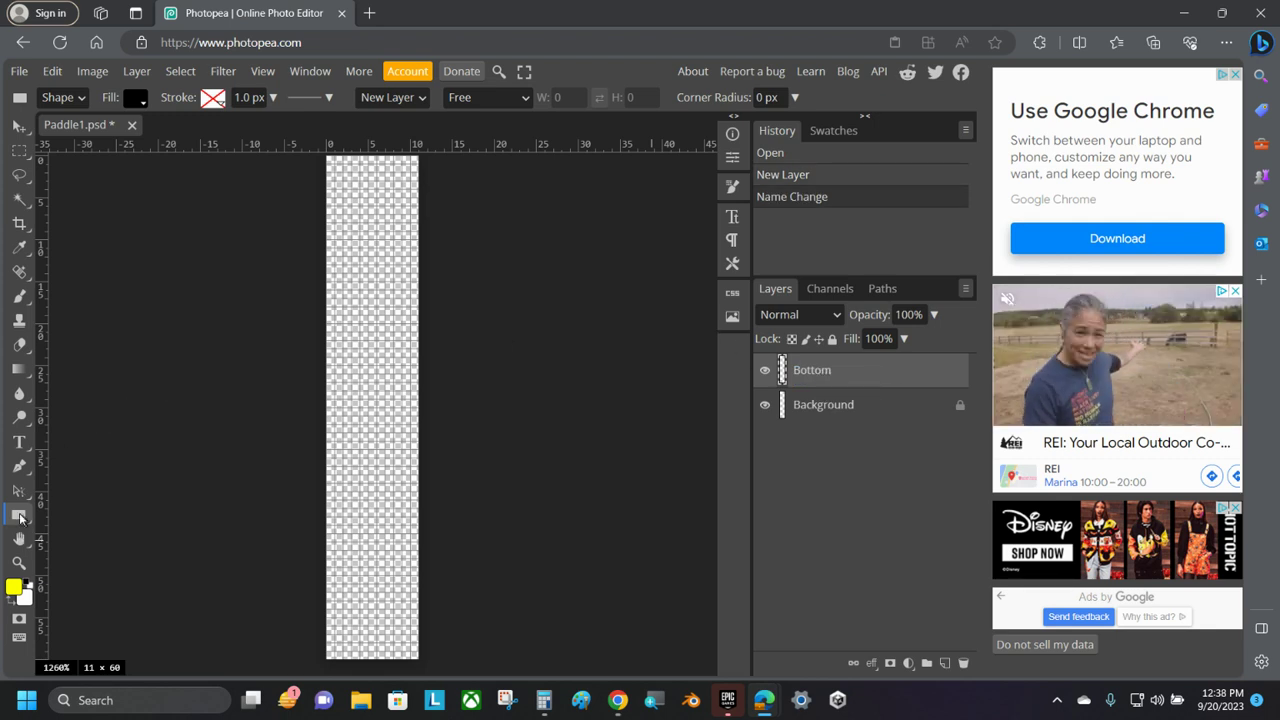
Step: Draw a green-filled rectangle covering the whole 11 by 60 pixel canvas on the Bottom layer
click(136, 100)
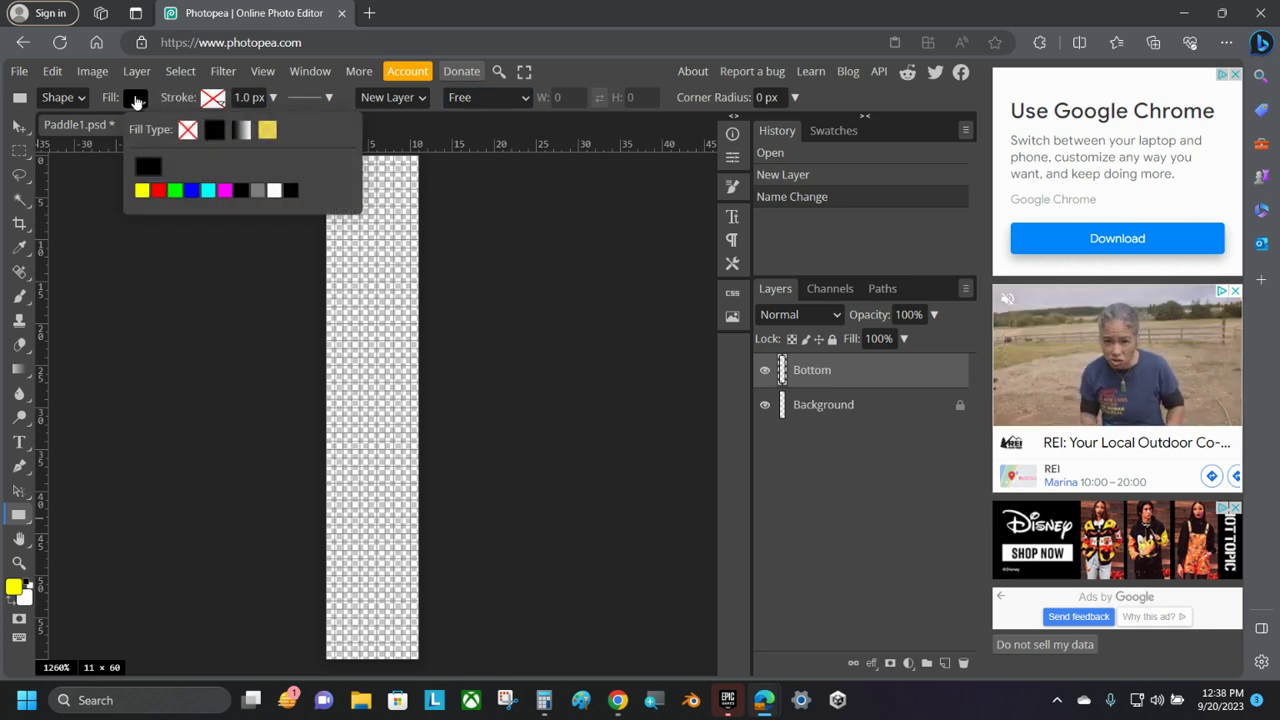
click(174, 191)
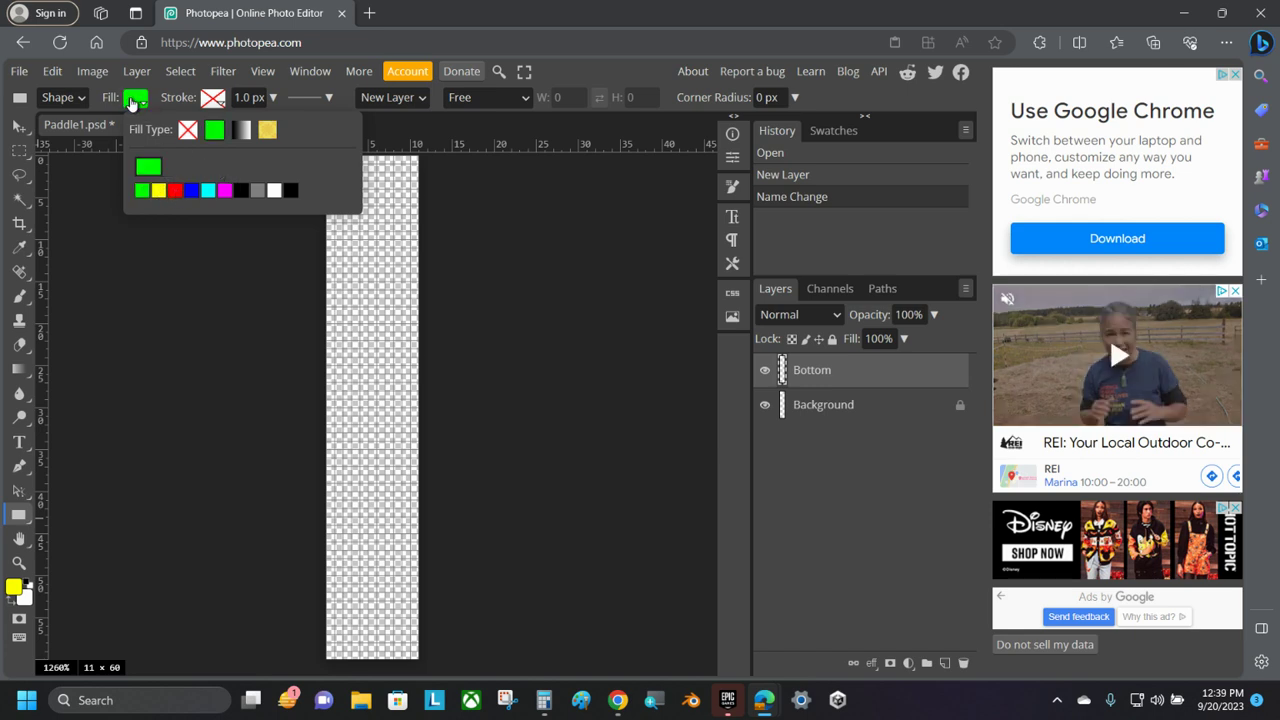
click(131, 104)
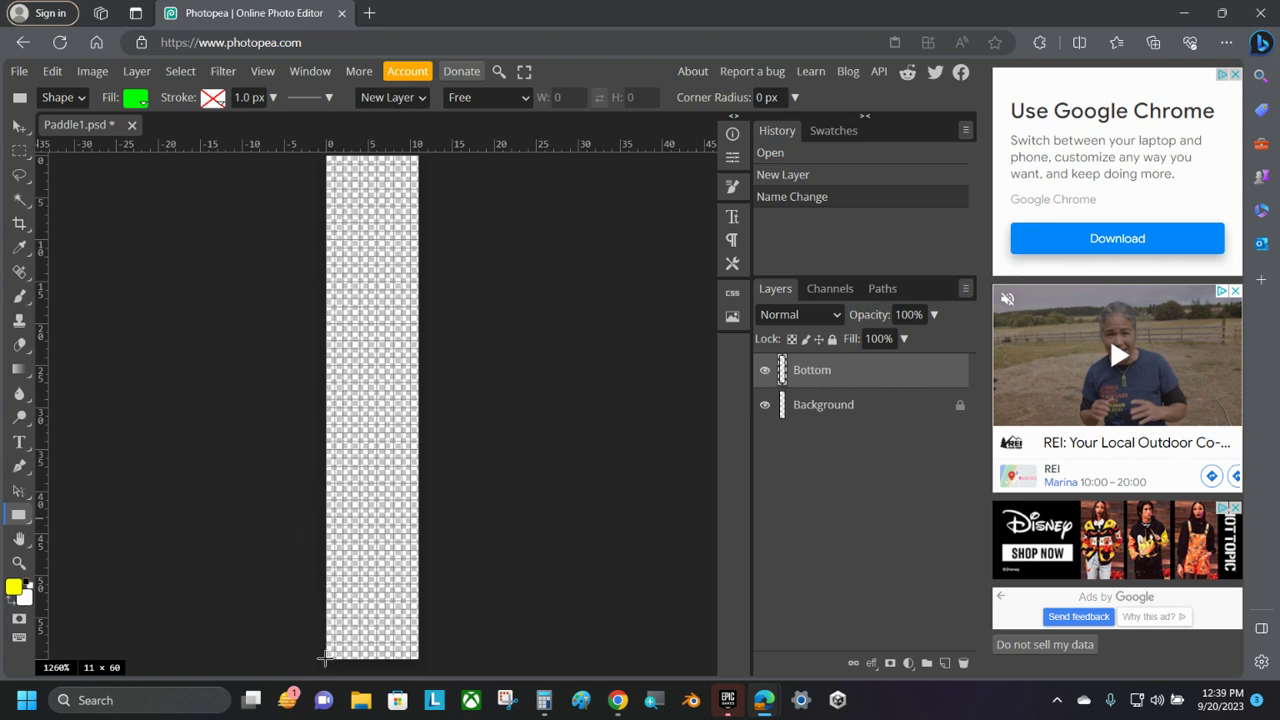
drag(325, 658, 419, 155)
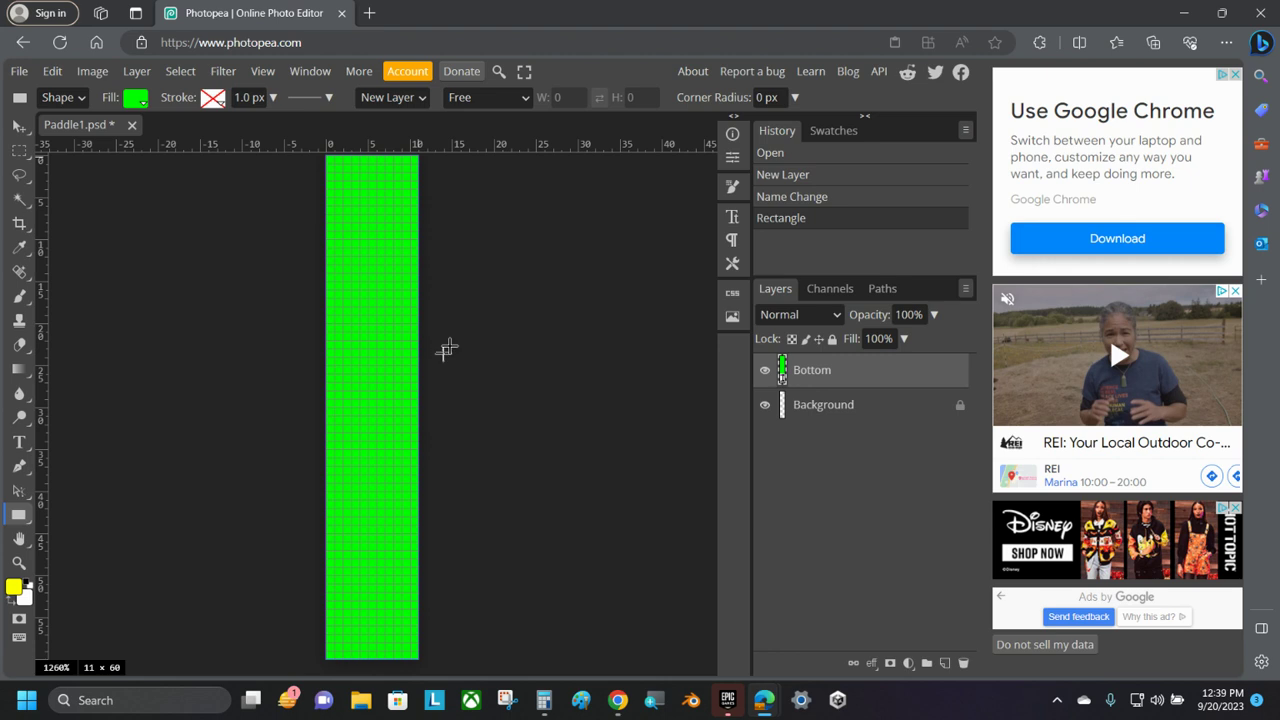
Step: Add a new layer above Bottom and name it Mid Layer 1
click(944, 664)
double_click(815, 373)
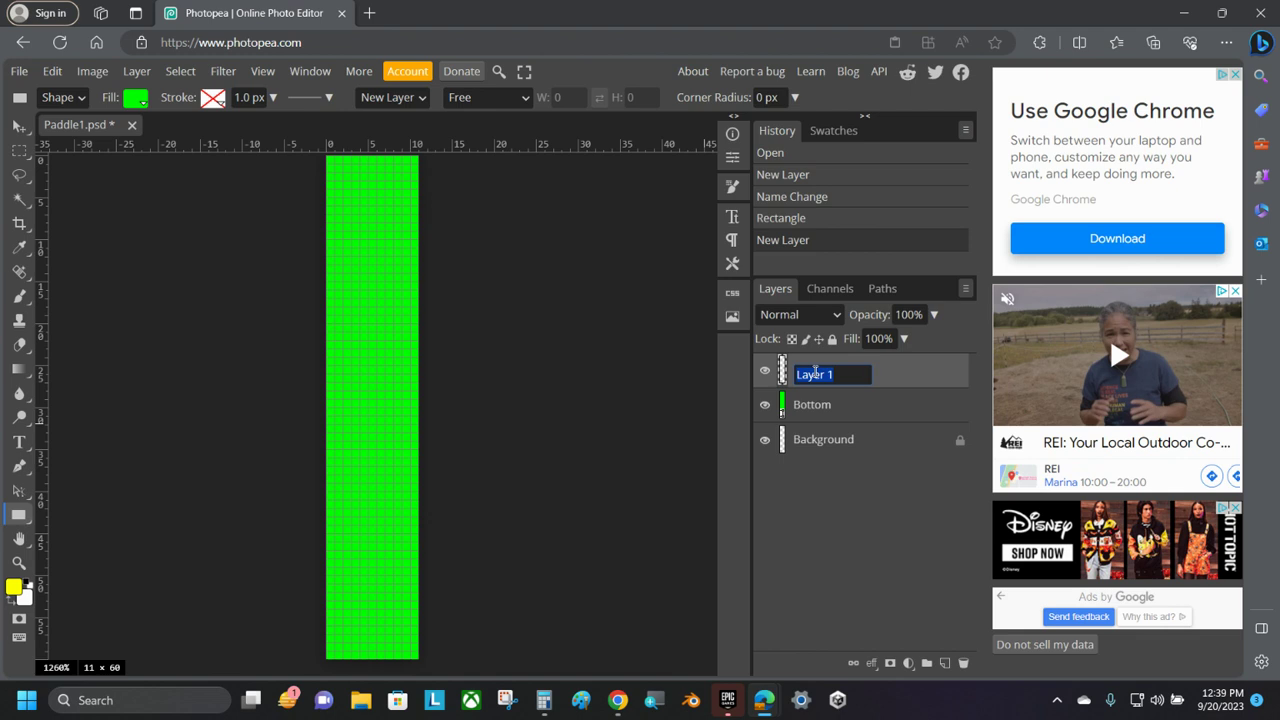
text(Mid)
key(Return)
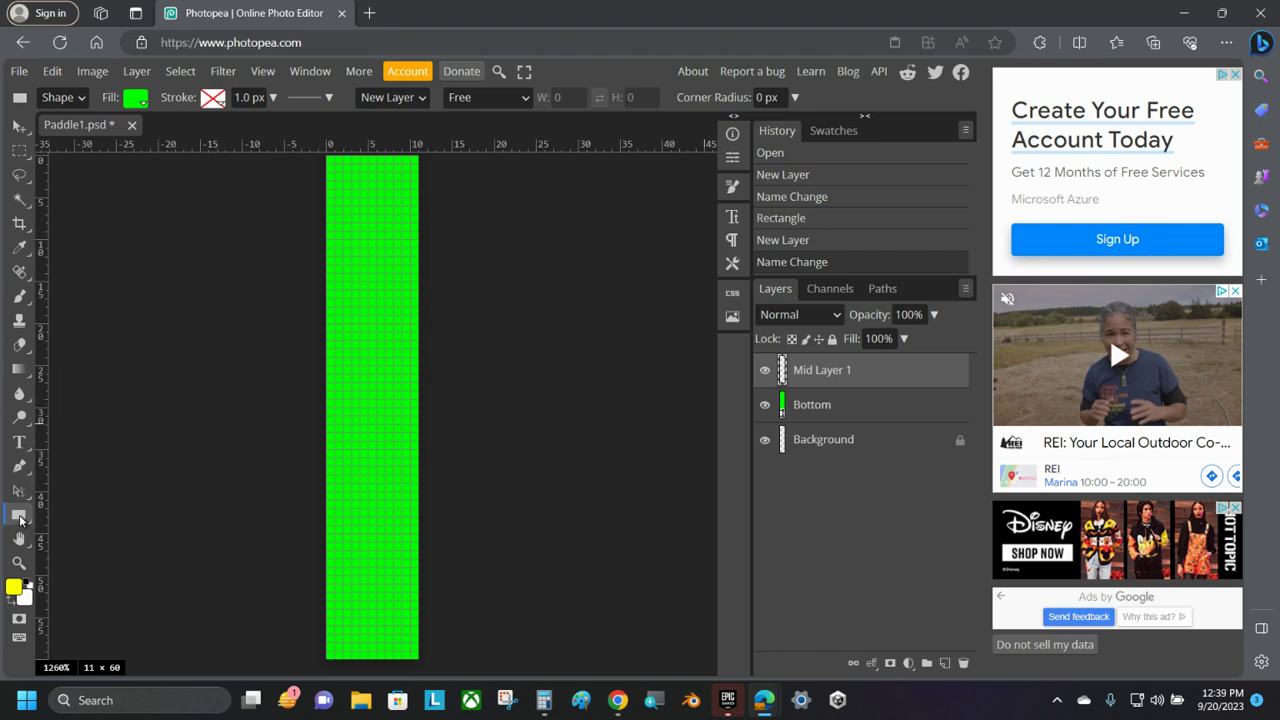
Step: Draw a red-filled rectangle on Mid Layer 1, inset two pixels from every edge of the green one
click(138, 106)
click(175, 190)
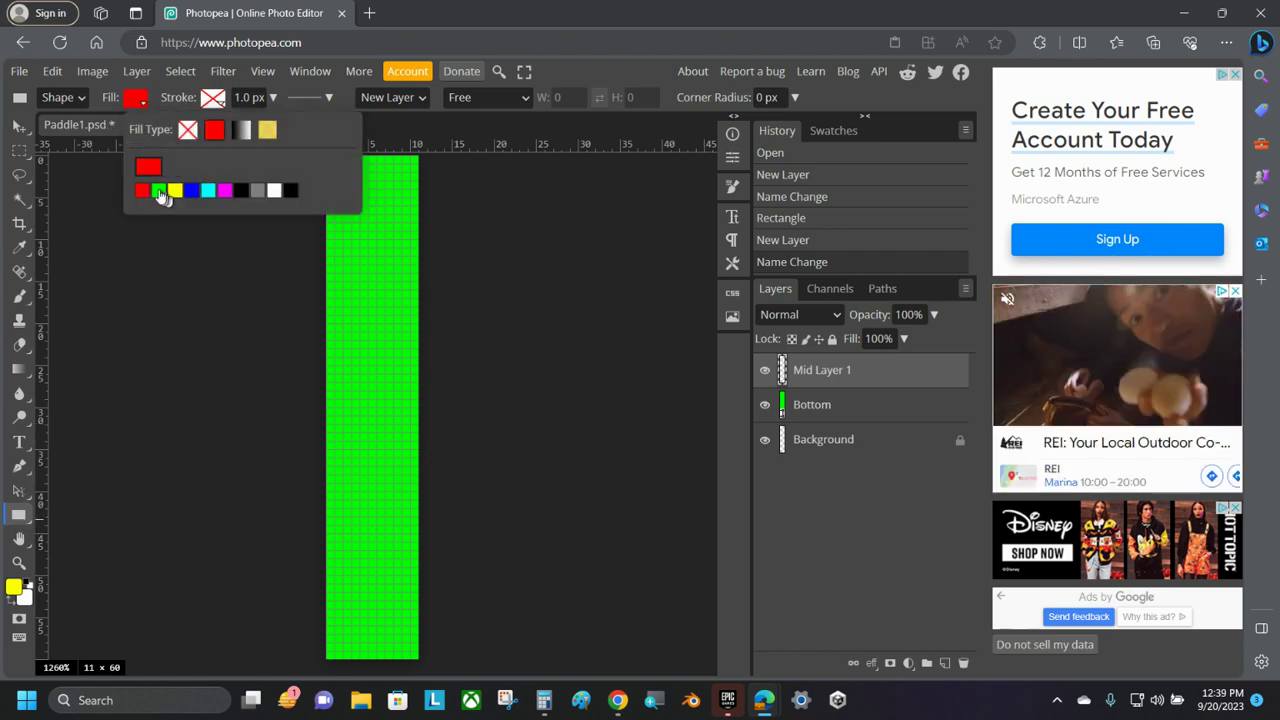
click(132, 100)
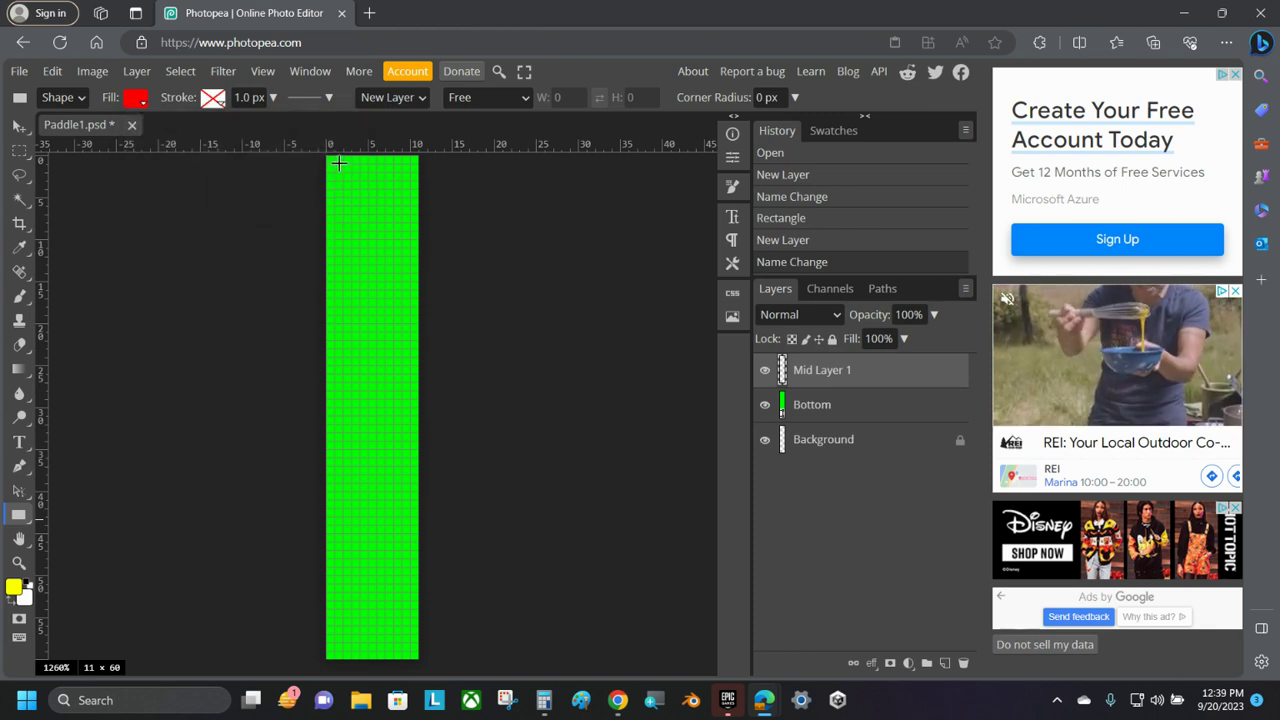
drag(343, 163, 398, 369)
key(ctrl+z)
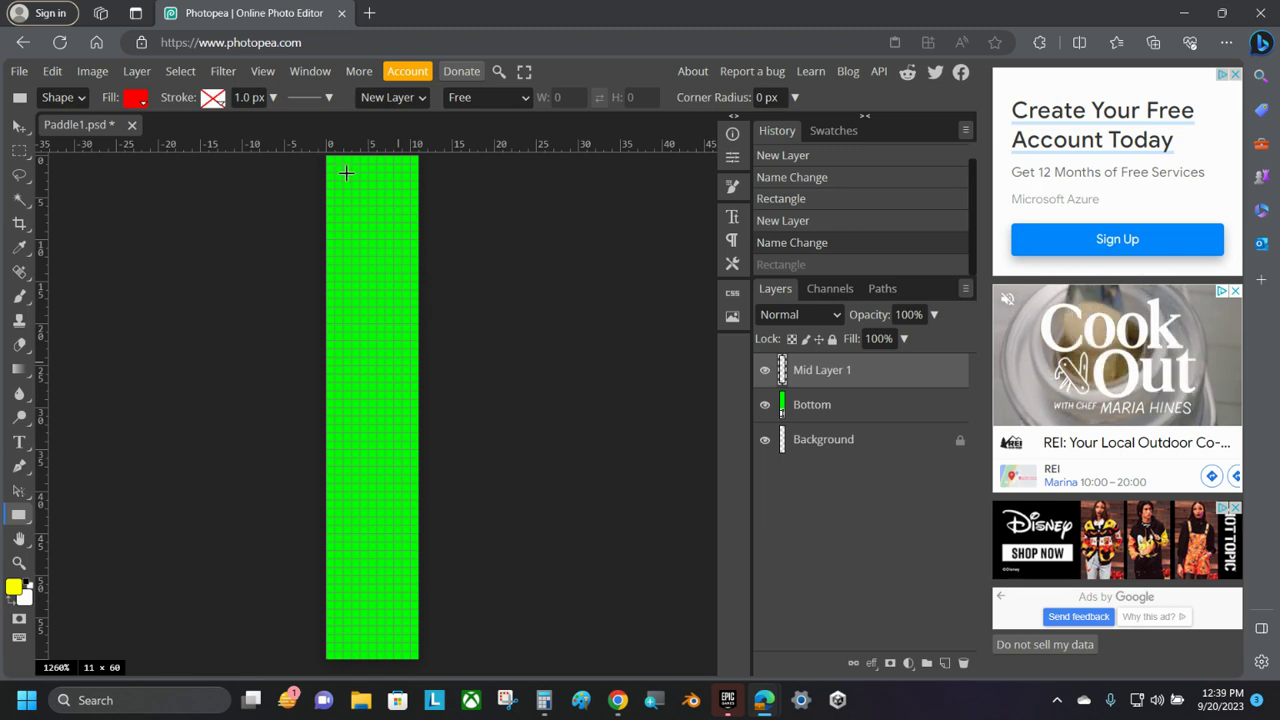
drag(346, 173, 401, 642)
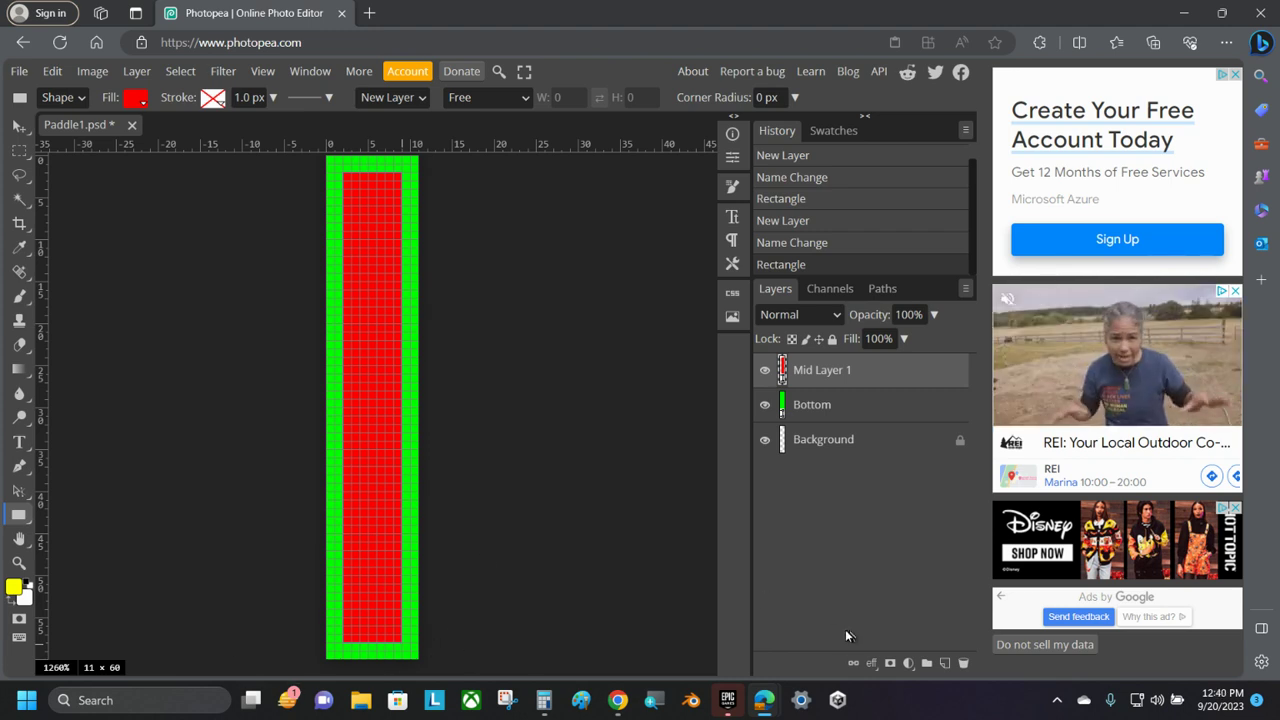
Step: Try a blue fill on the Bottom layer's rectangle and return it to green
click(849, 406)
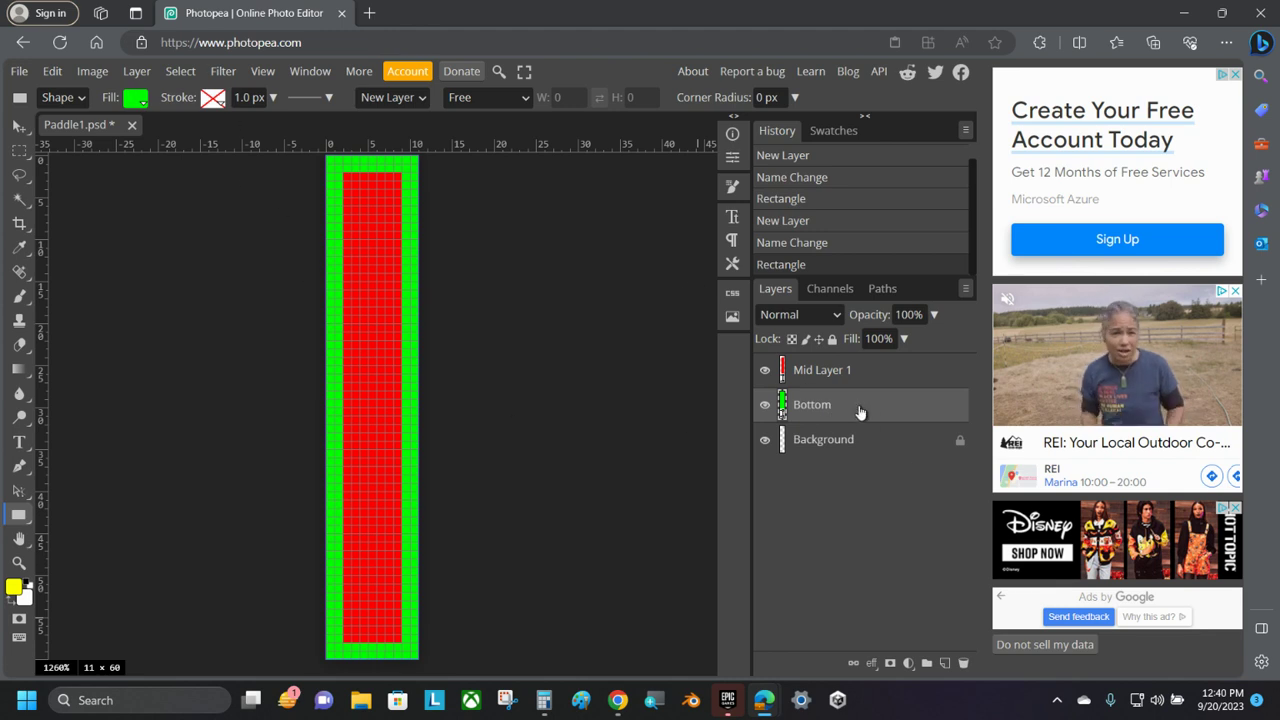
click(136, 97)
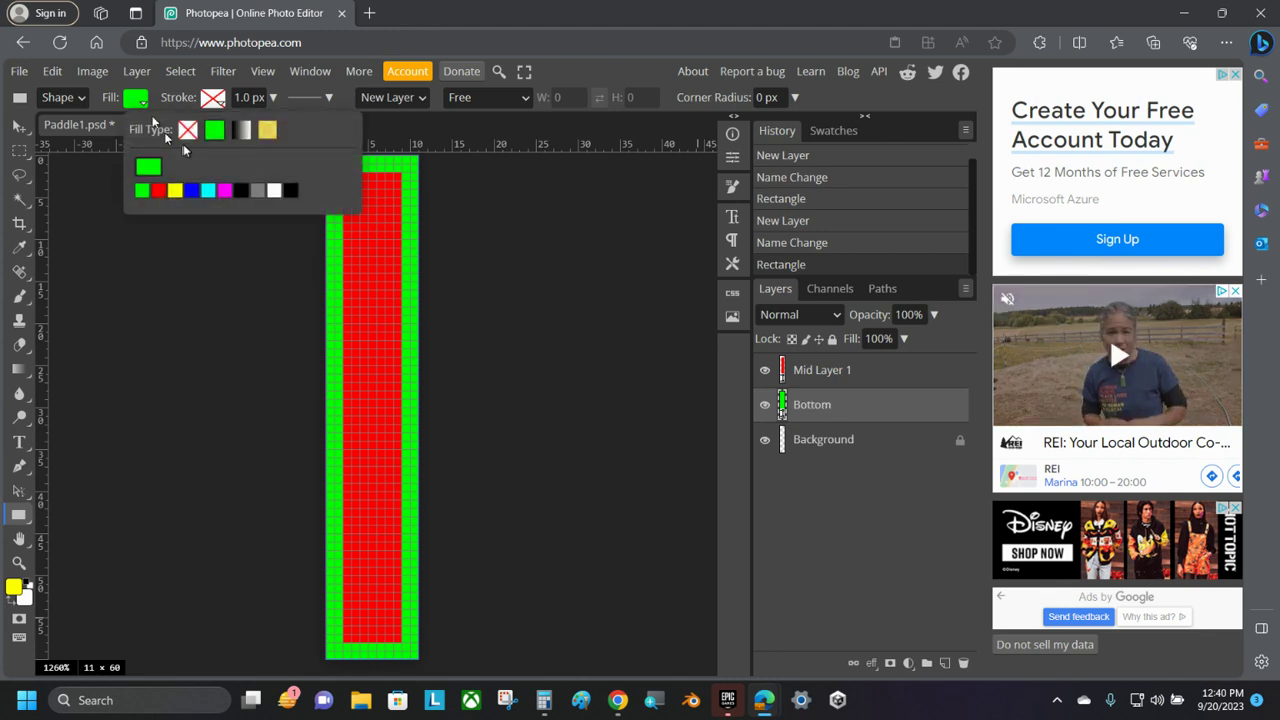
click(193, 190)
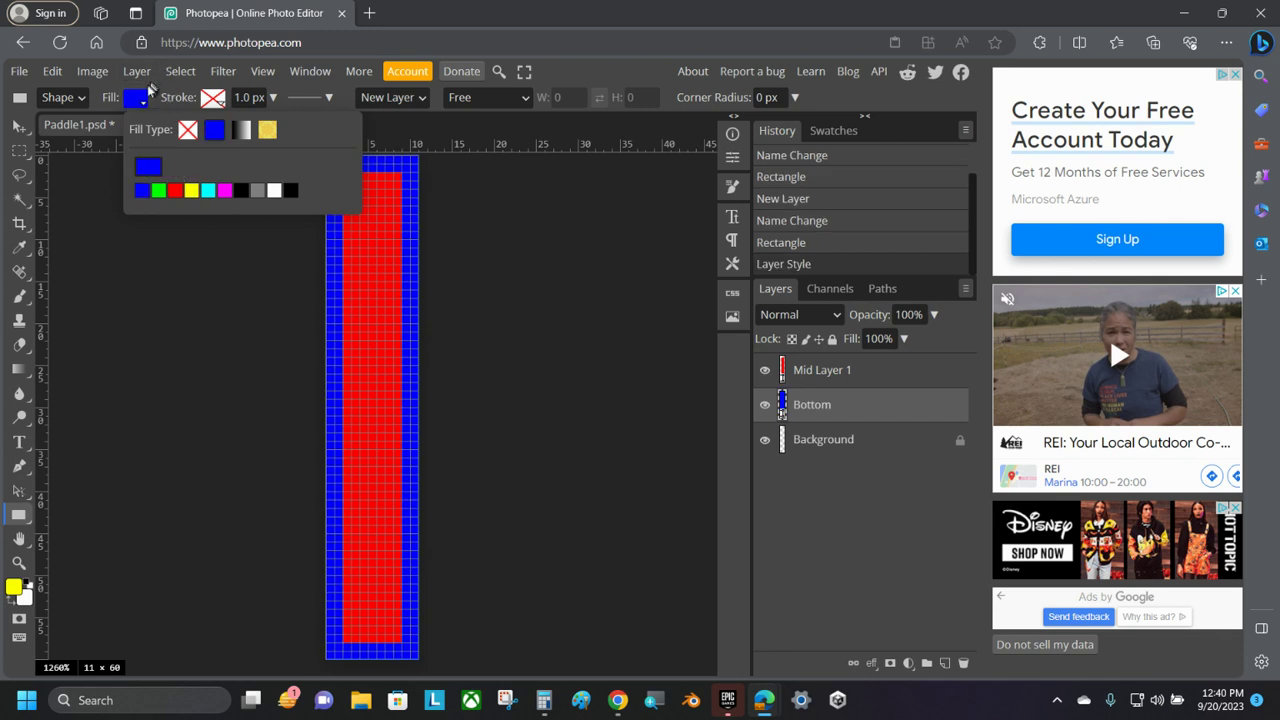
click(158, 190)
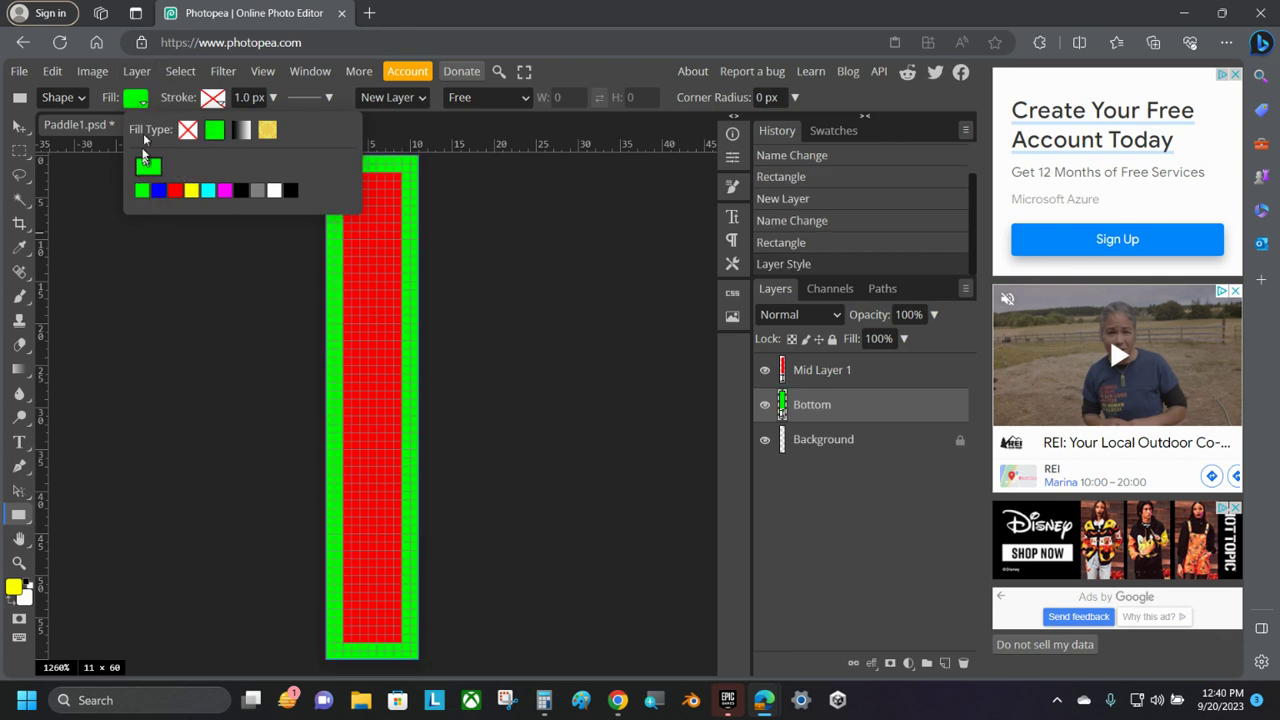
Step: Try yellow, blue and magenta fills on the Mid Layer 1 rectangle and return it to red
click(823, 375)
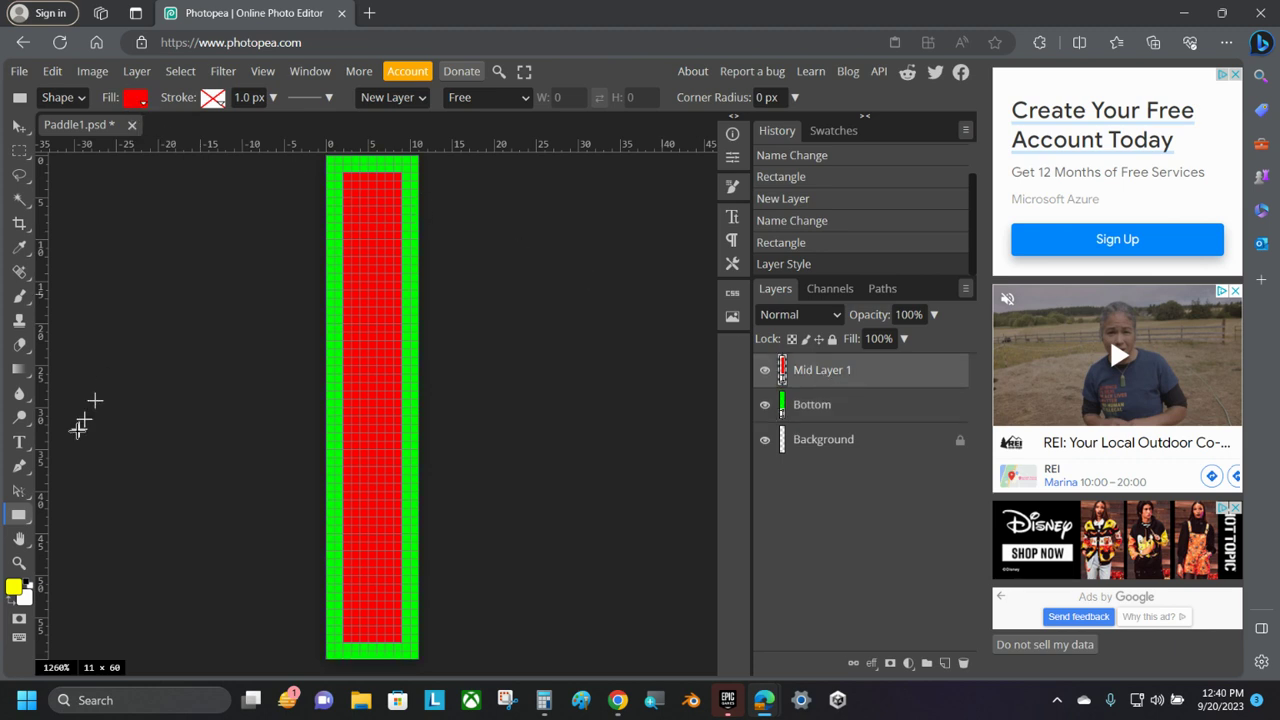
click(135, 100)
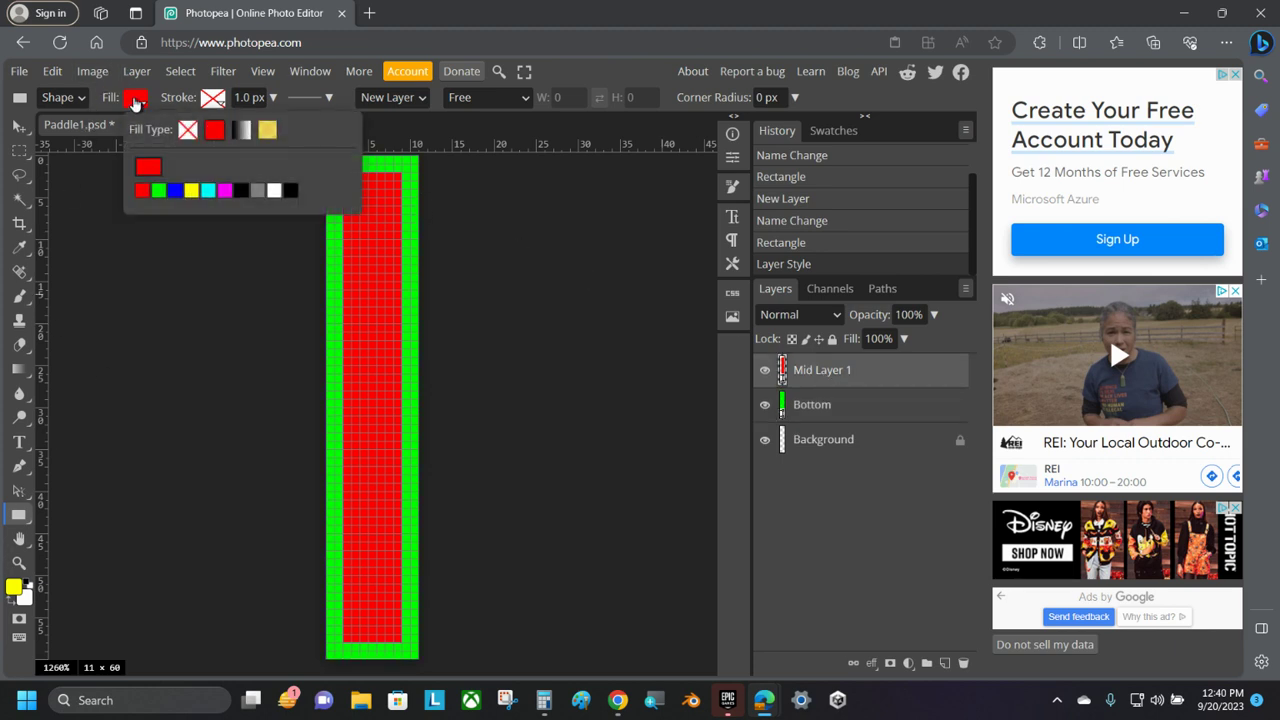
click(190, 192)
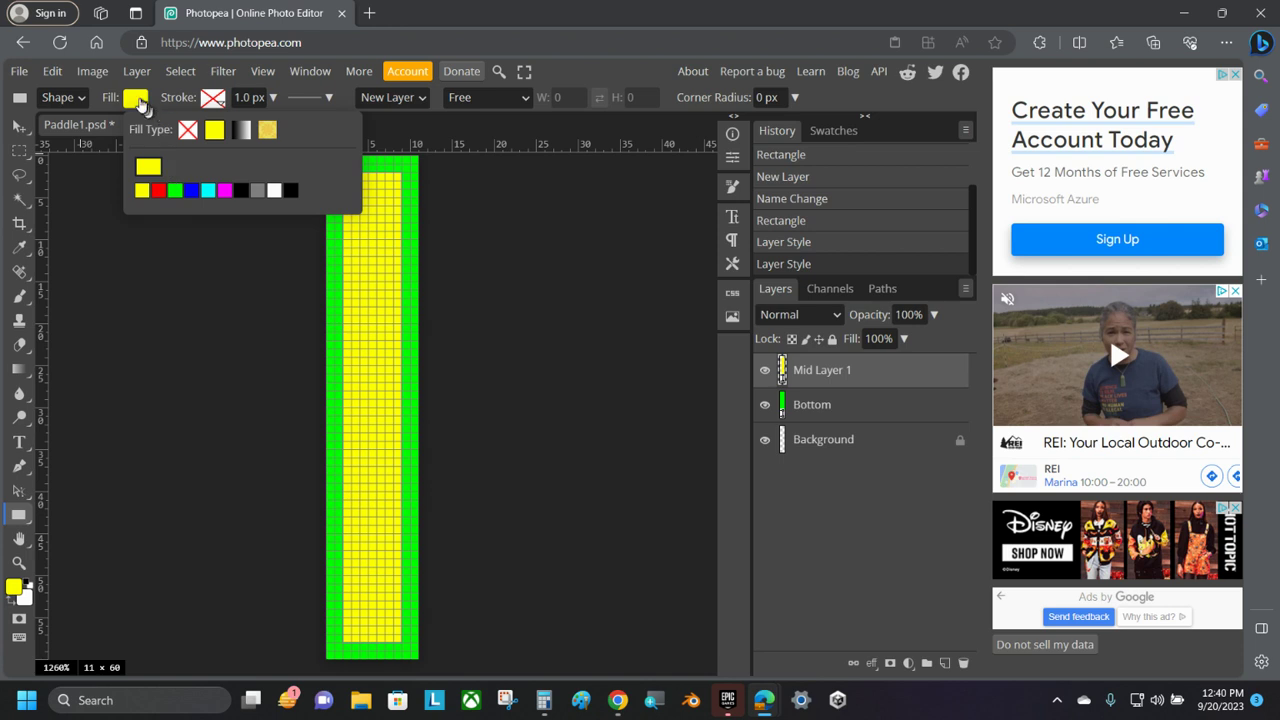
click(192, 192)
click(224, 192)
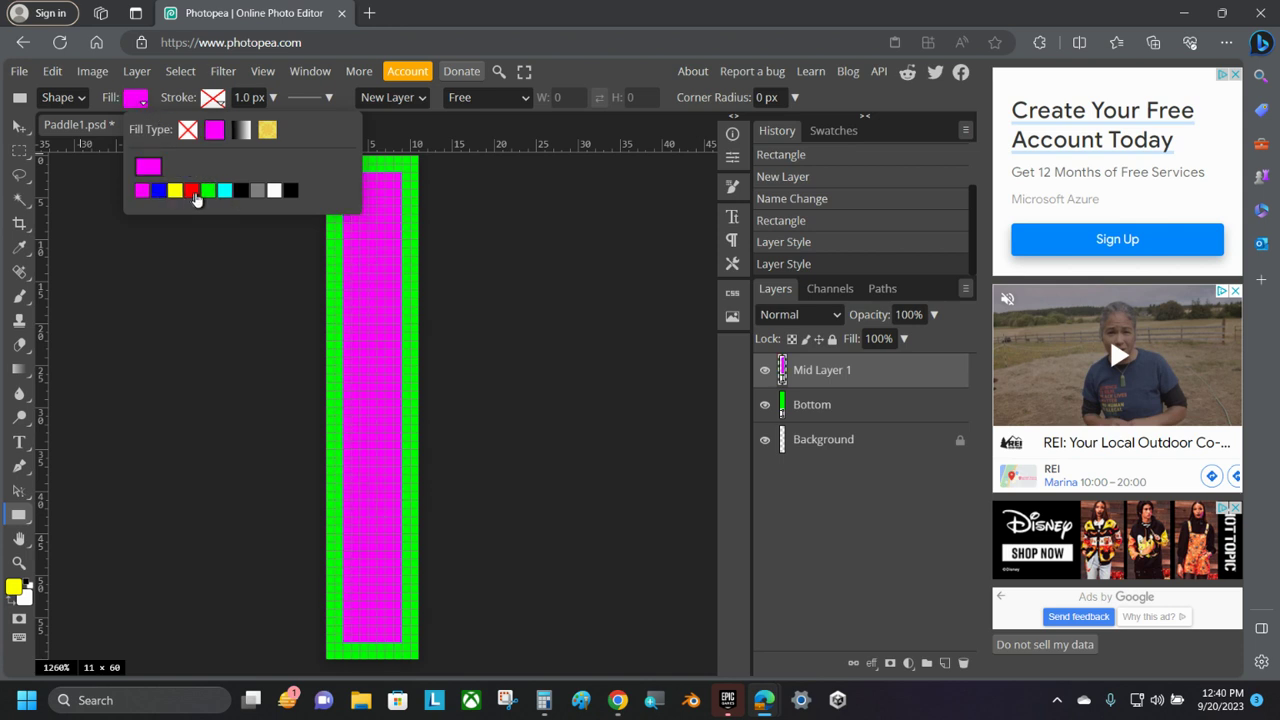
click(193, 194)
click(136, 101)
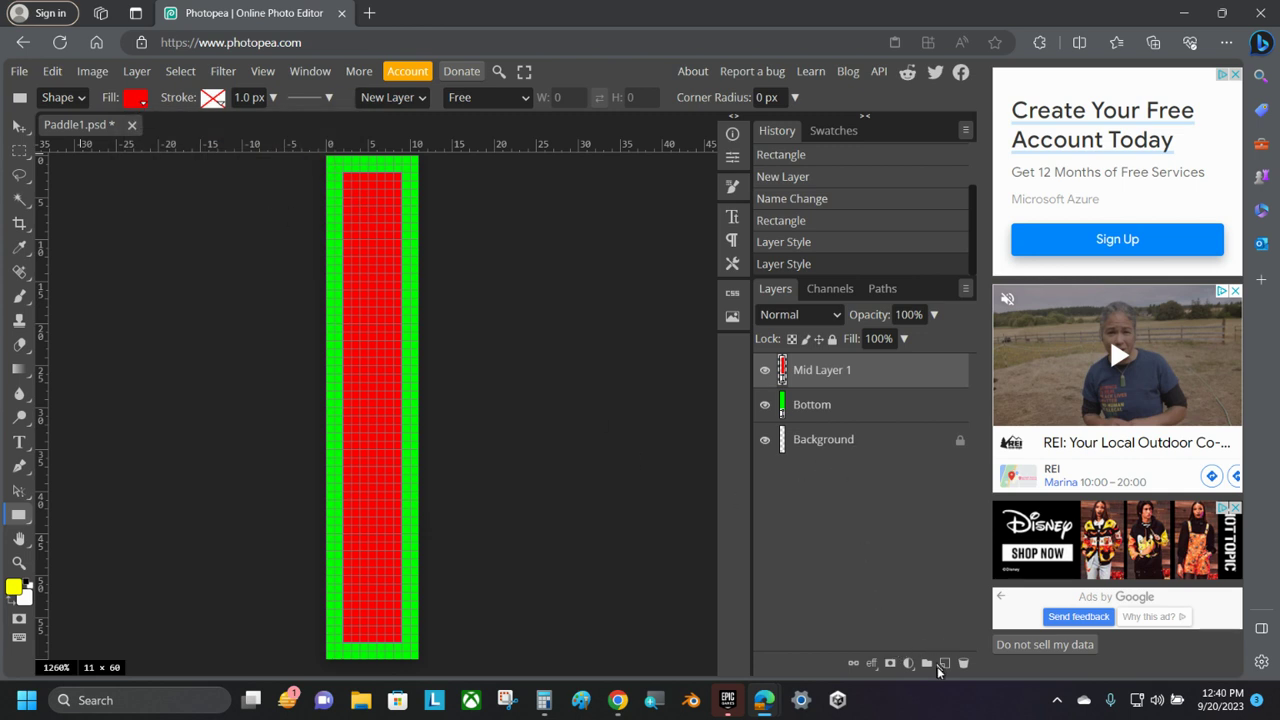
Step: Add a new layer above Mid Layer 1 and name it Mid Layer 2
click(944, 664)
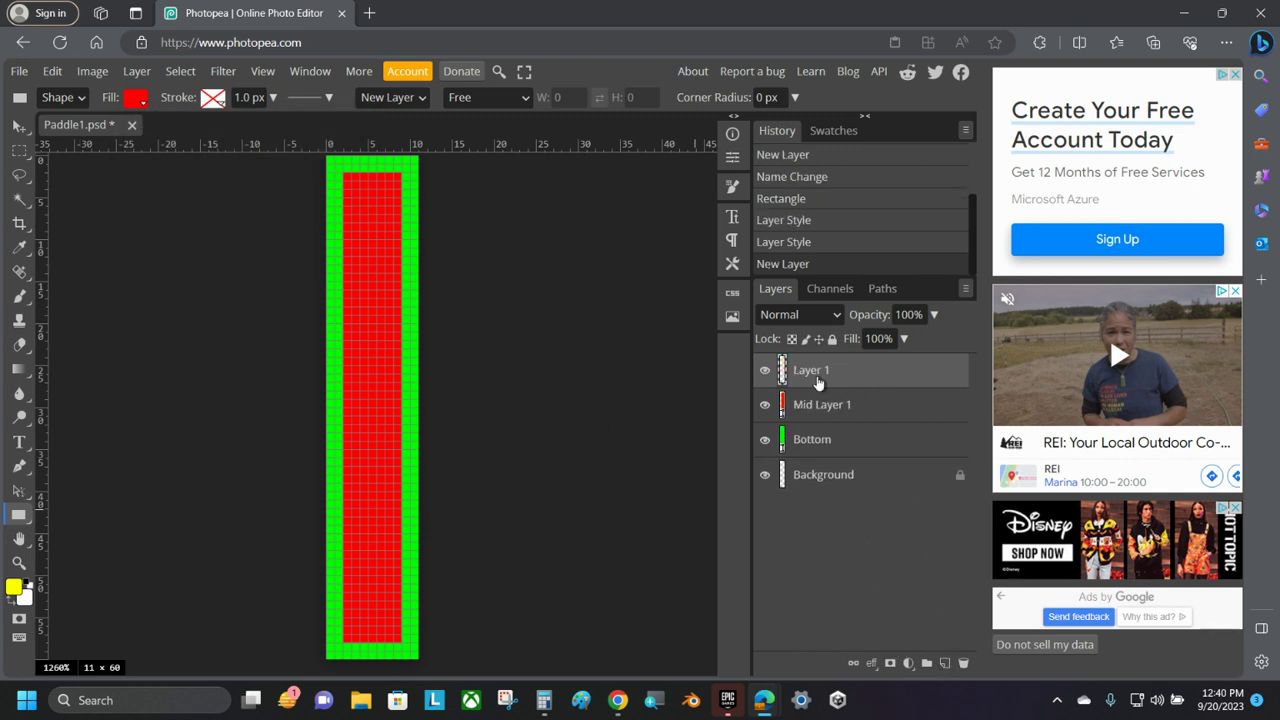
double_click(816, 376)
text(Mid)
key(Return)
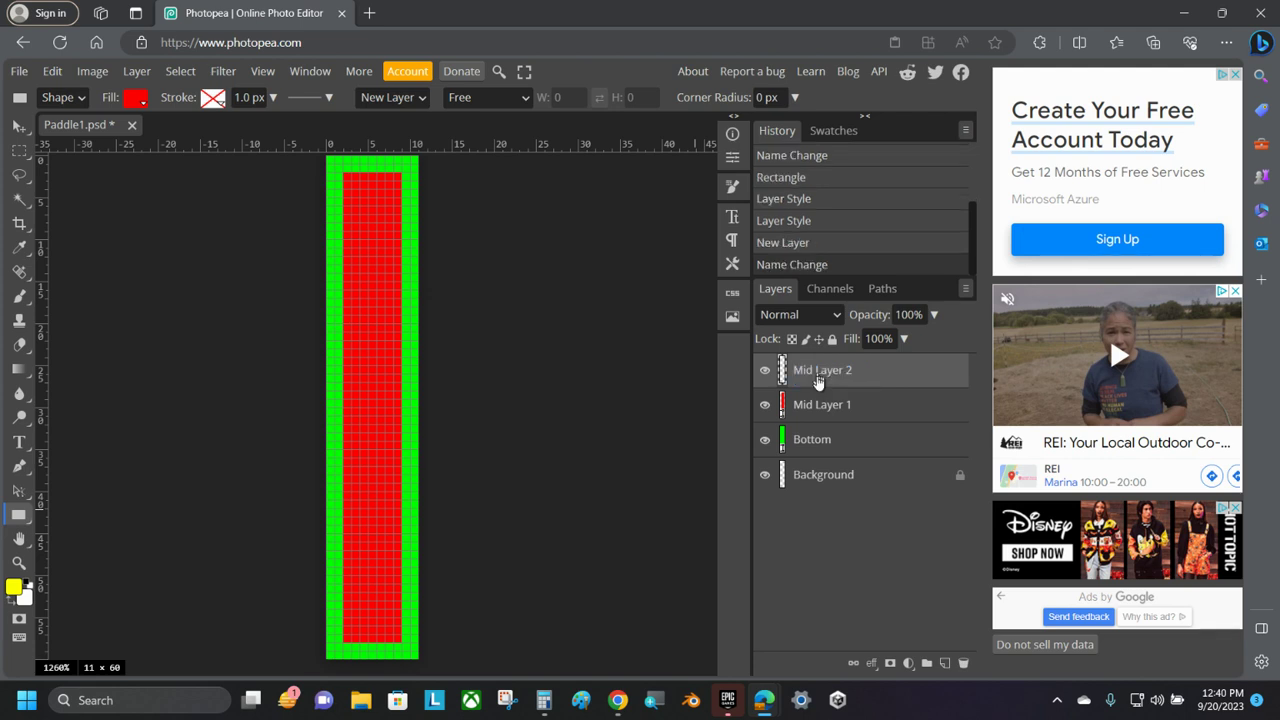
Step: Draw a cyan-filled rectangle on Mid Layer 2, inset two pixels from every edge of the red one
click(127, 100)
click(225, 193)
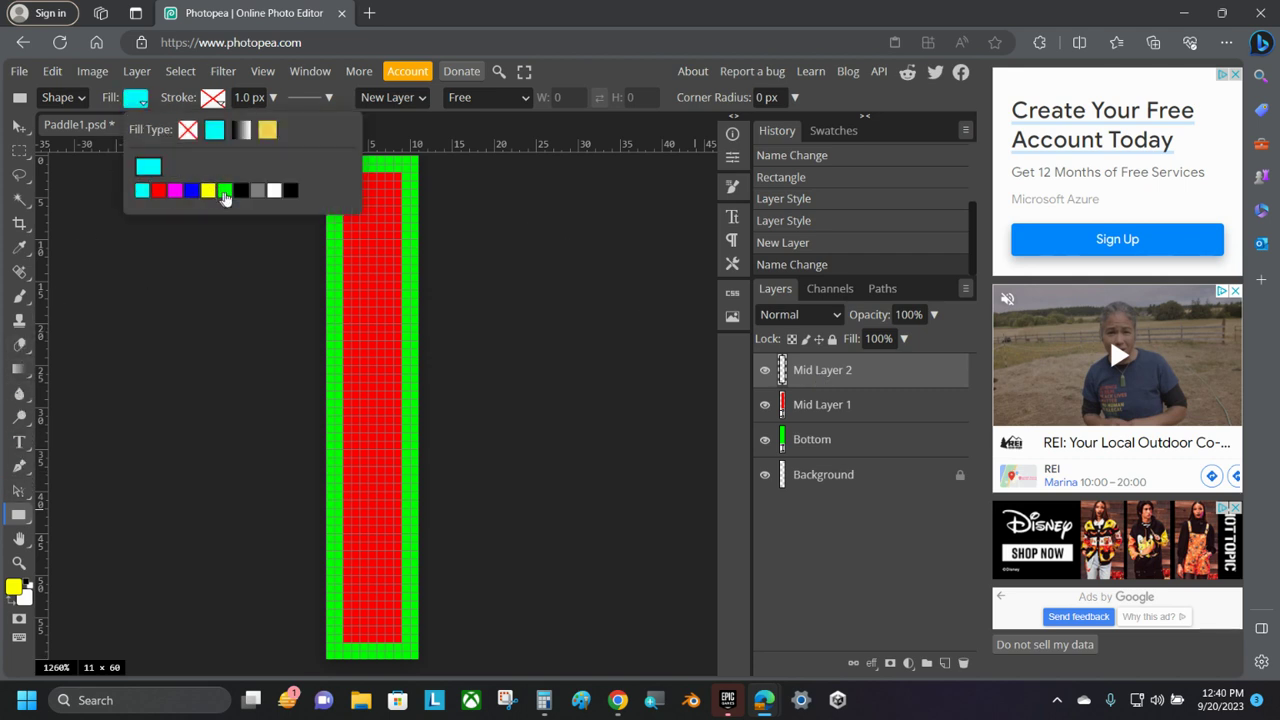
click(131, 103)
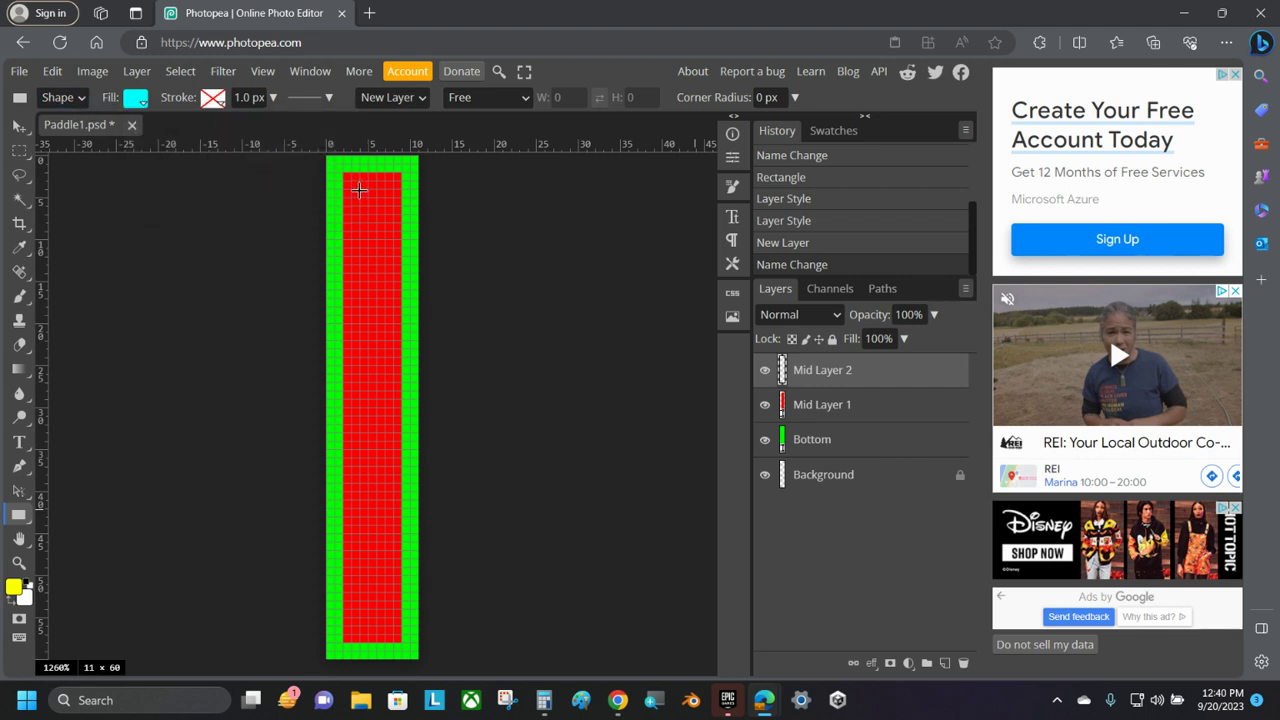
drag(359, 190, 386, 625)
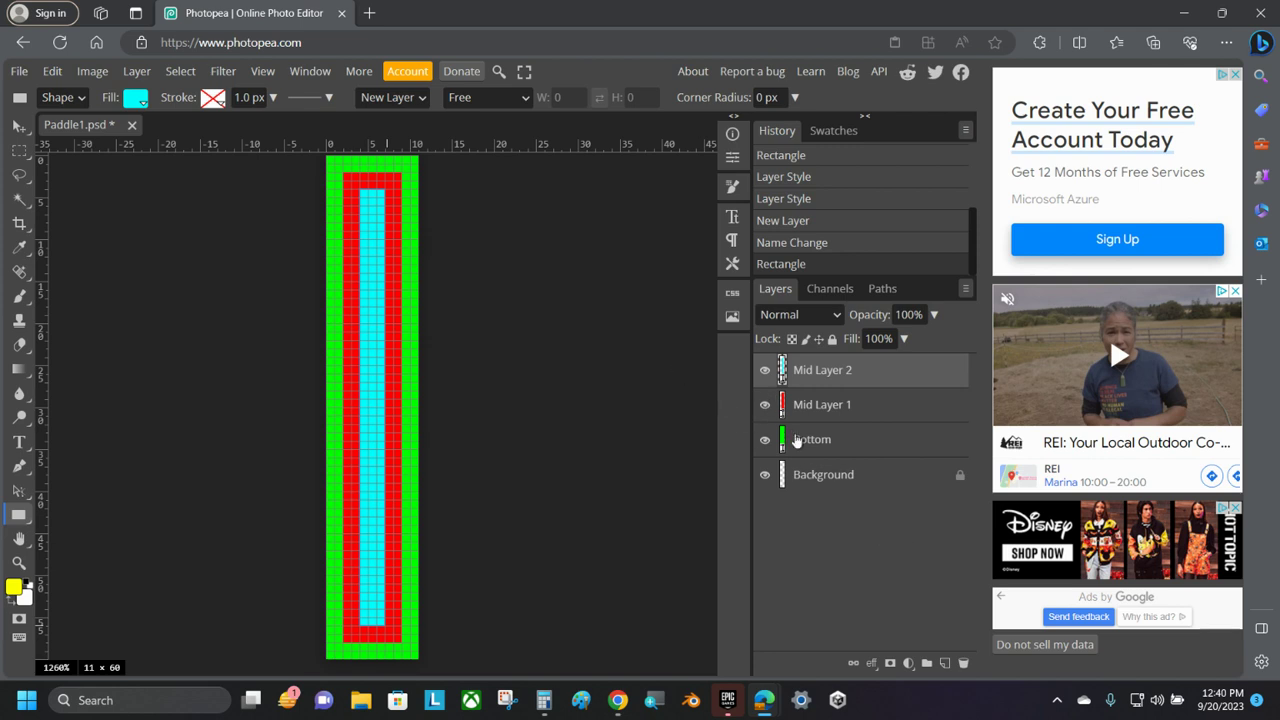
Step: Add a new layer above Mid Layer 2 and name it Top
click(944, 663)
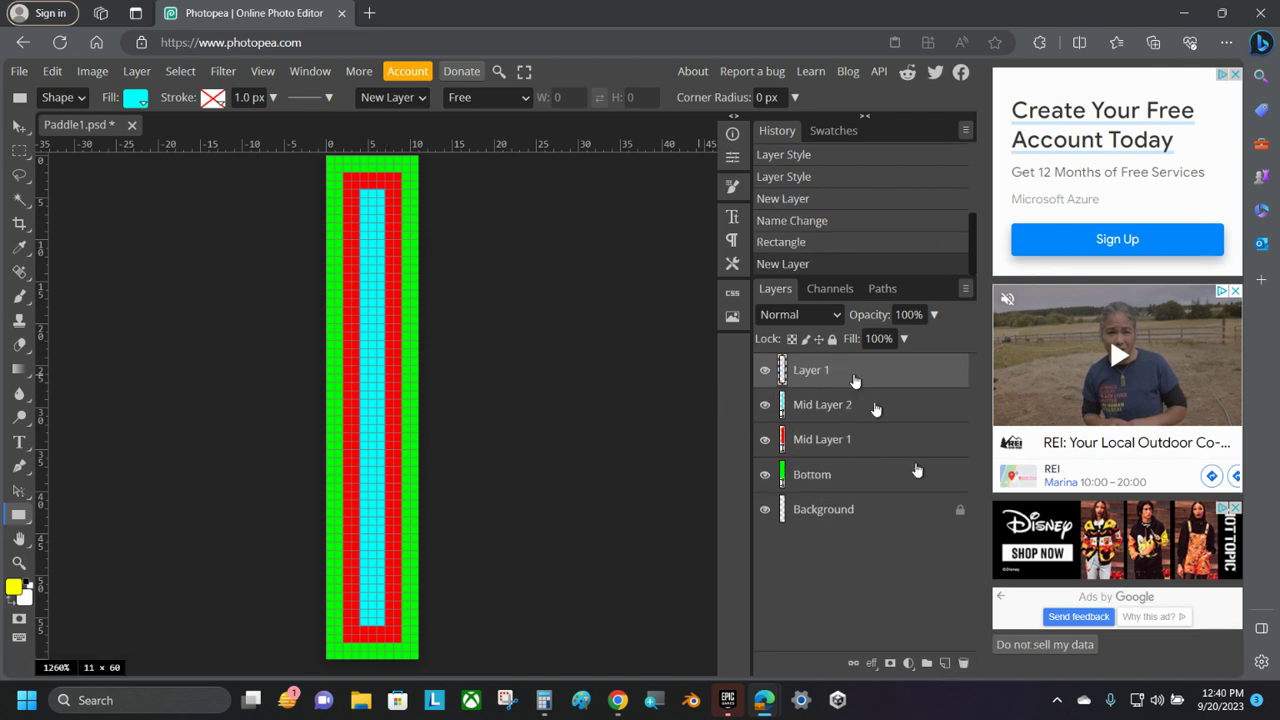
double_click(828, 370)
text(Top)
key(Return)
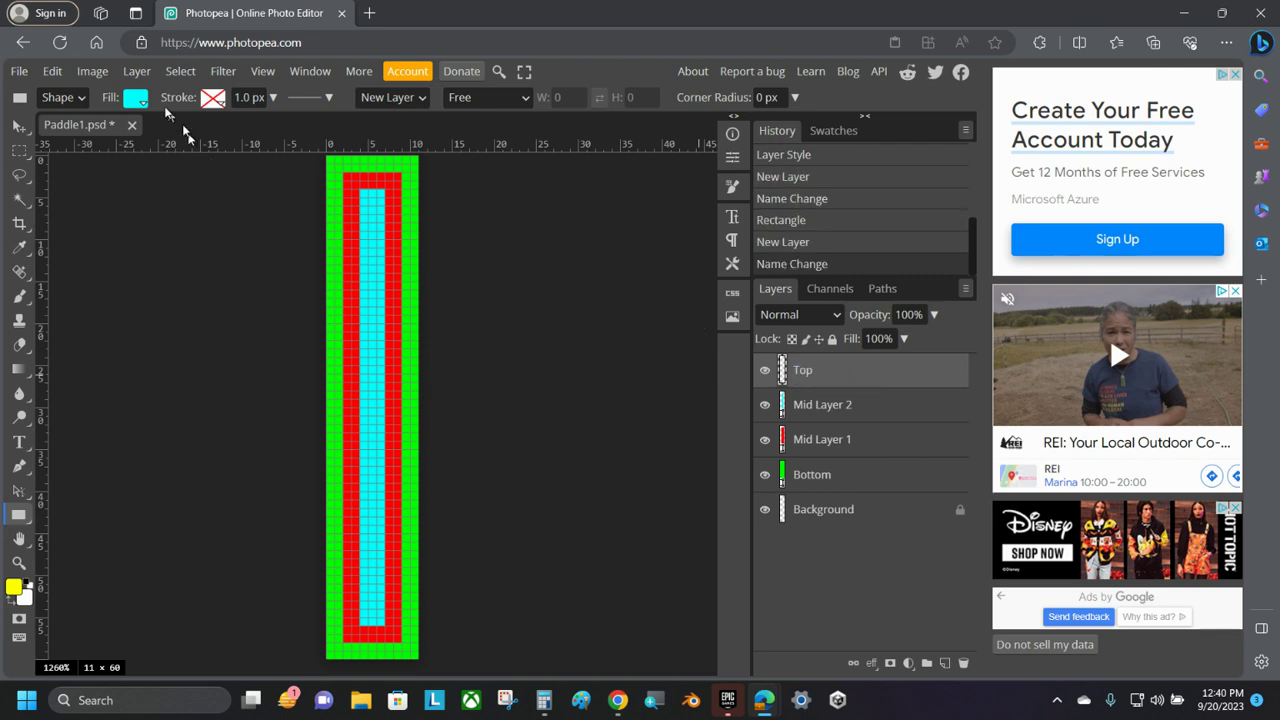
Step: Draw a one-pixel-wide blue rectangle on the Top layer, inset one pixel from every edge of the cyan one
click(134, 99)
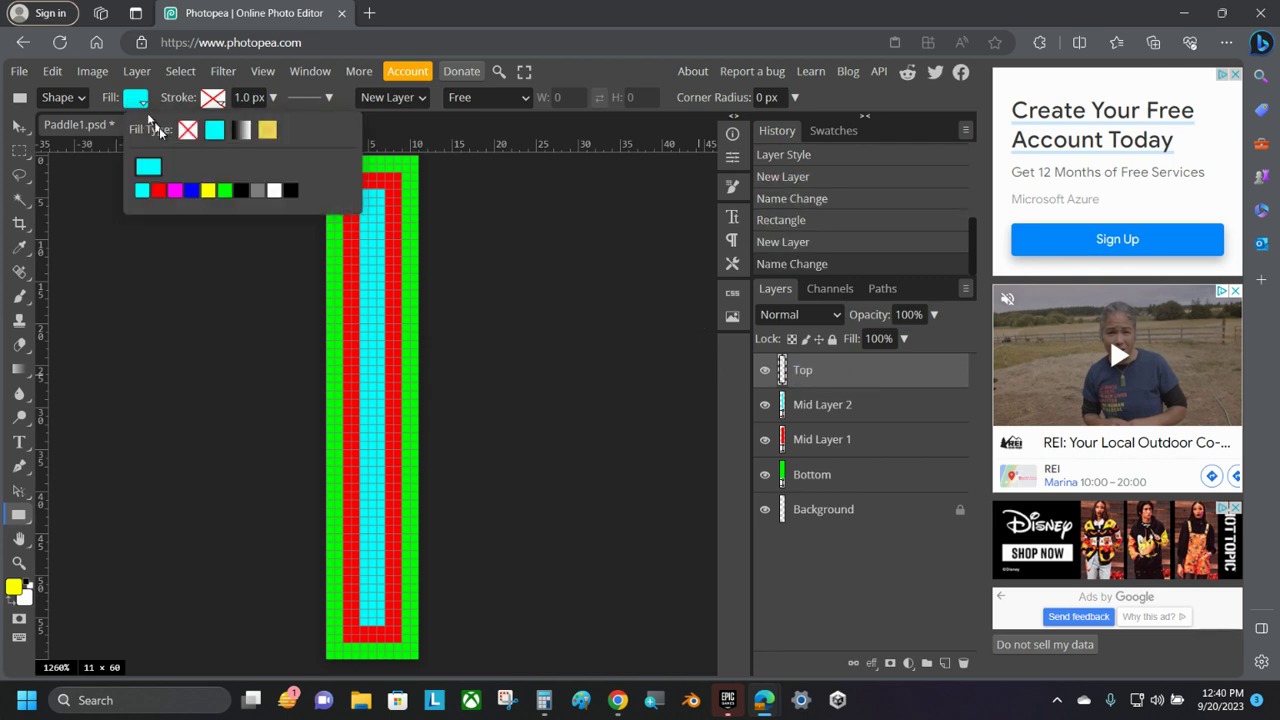
click(193, 193)
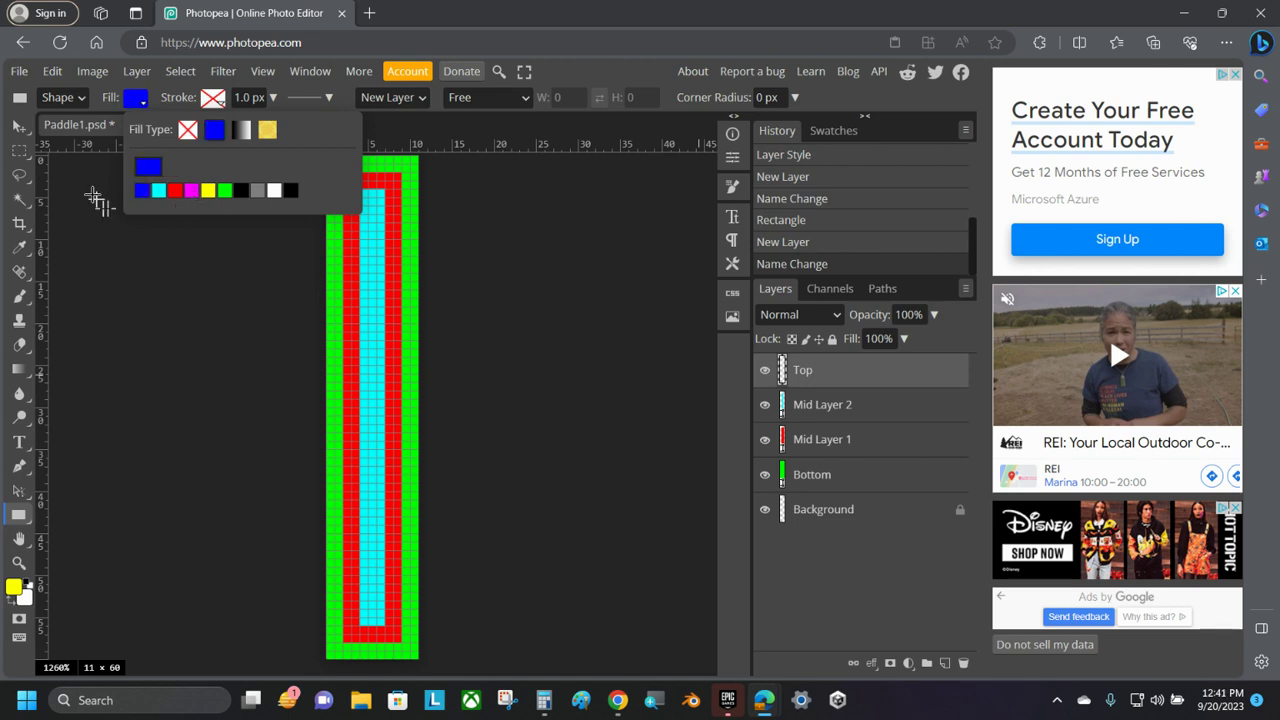
click(130, 100)
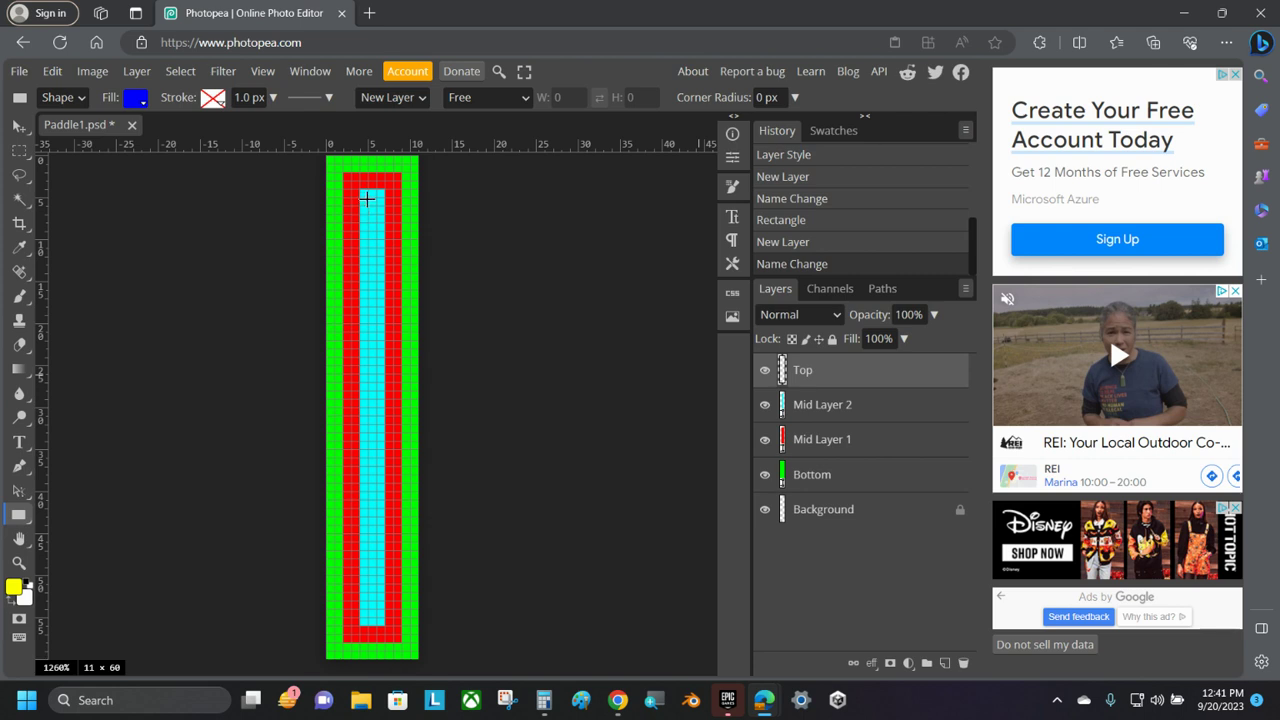
drag(367, 199, 374, 616)
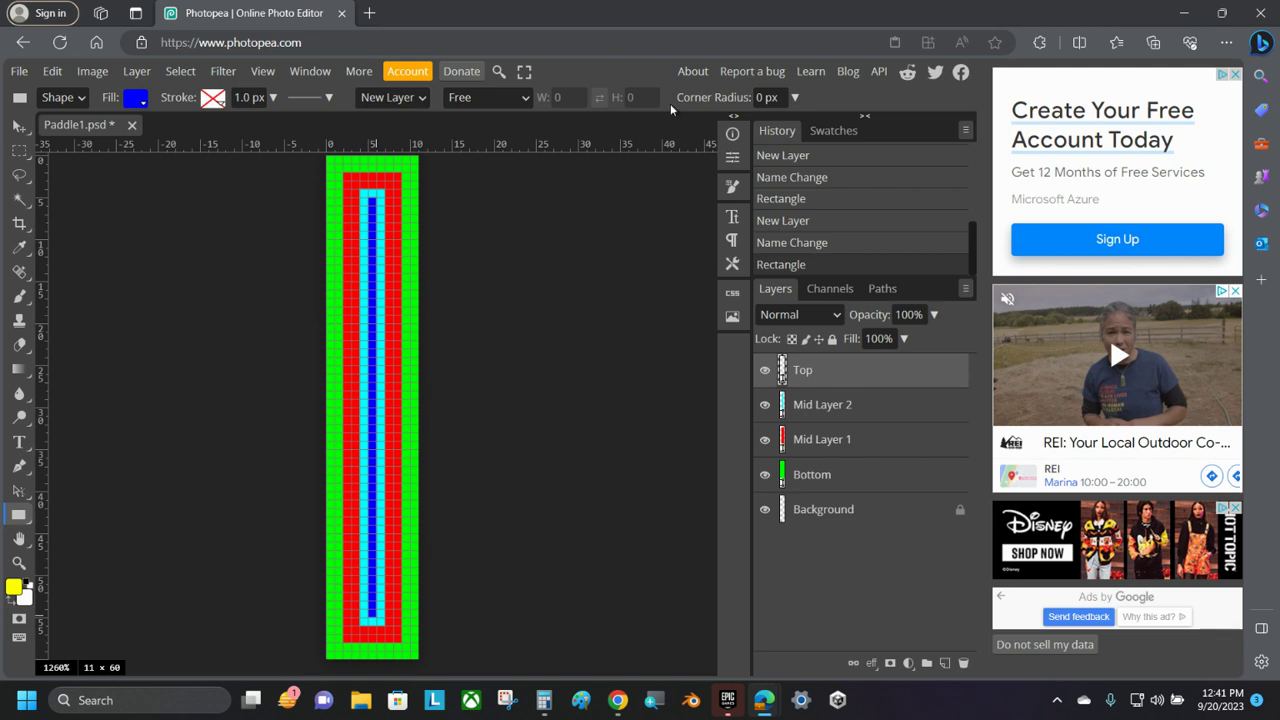
Step: Add a new layer between Mid Layer 2 and Top and name it Cross1
click(851, 484)
click(850, 442)
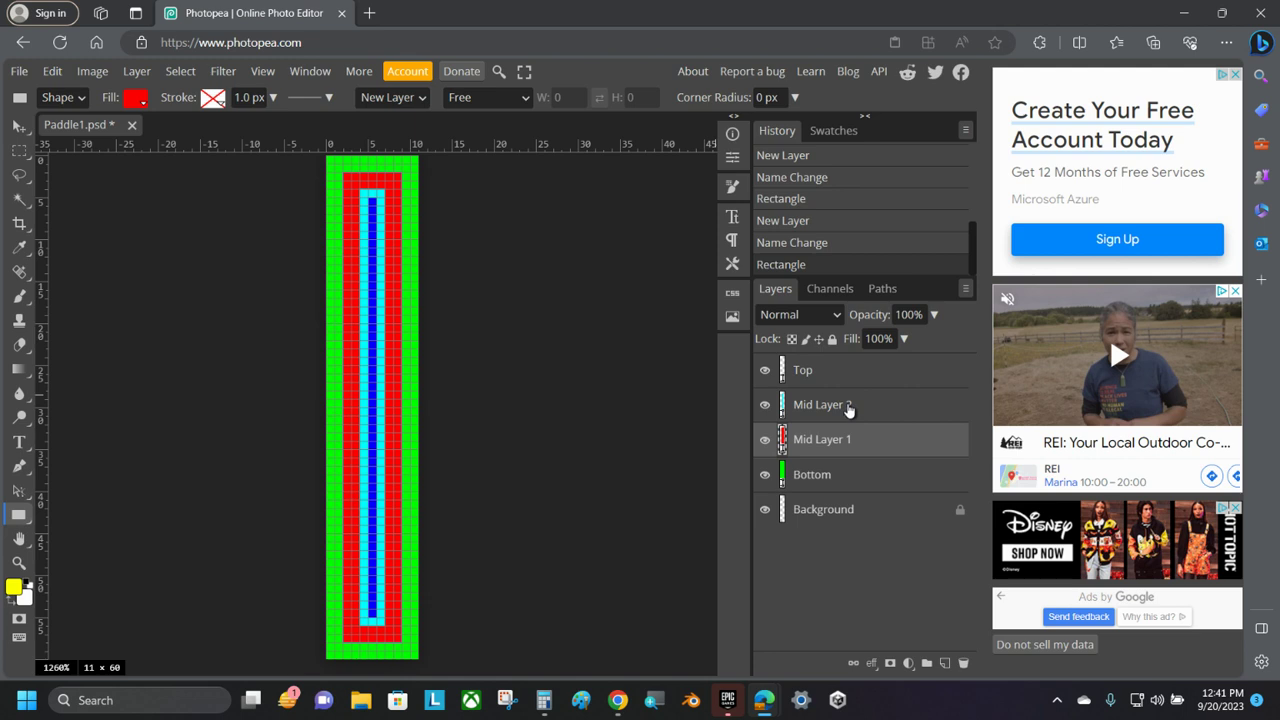
click(848, 406)
click(845, 375)
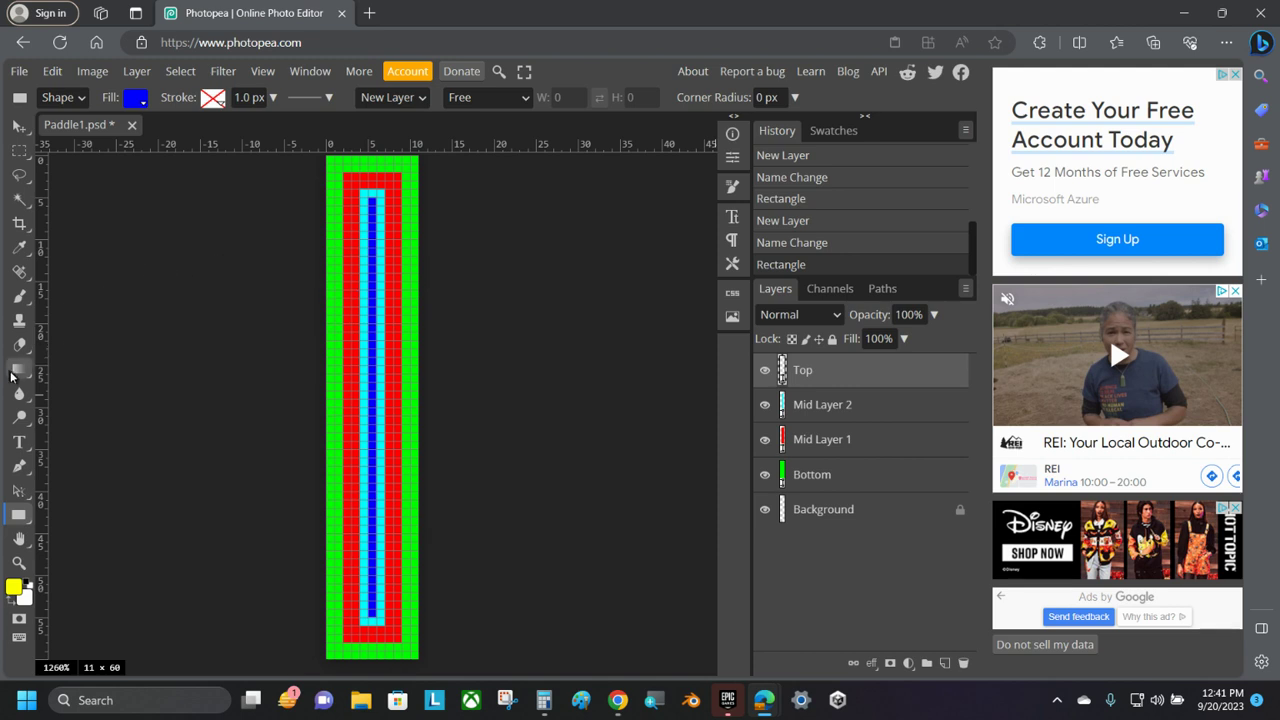
click(944, 663)
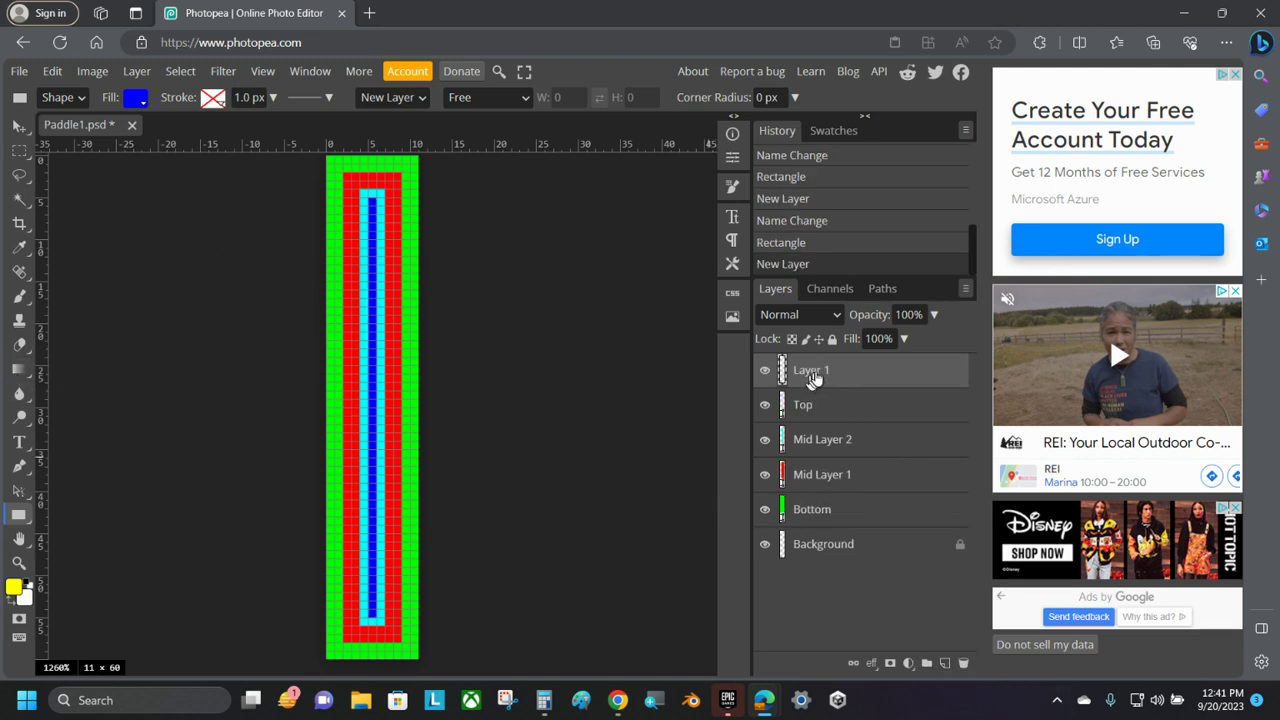
drag(812, 372, 816, 420)
double_click(810, 403)
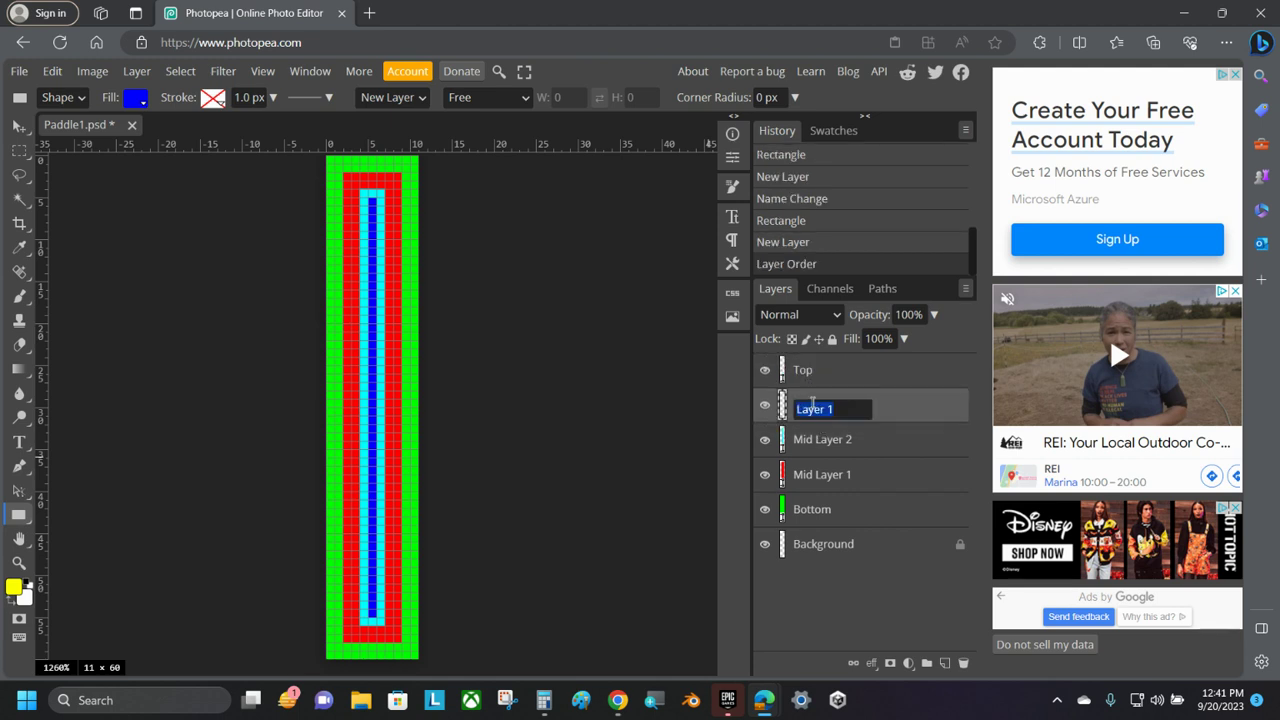
text(Cross1)
key(Return)
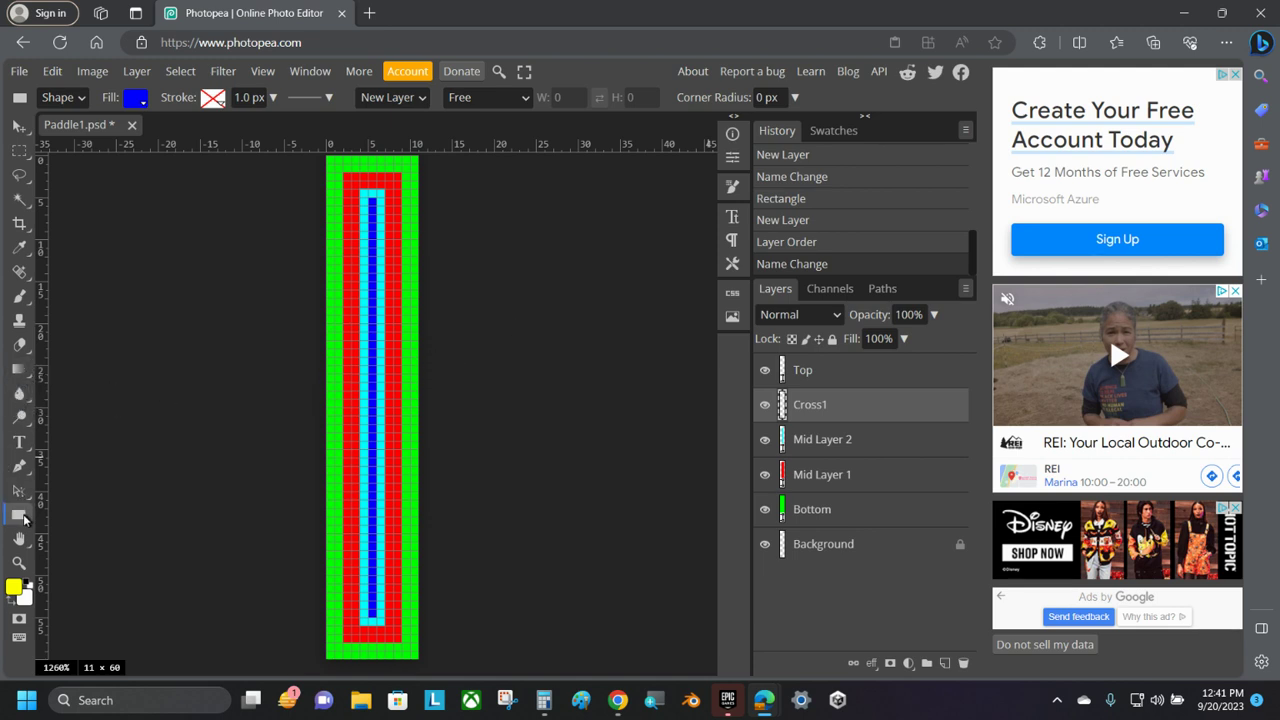
Step: Set the rectangle shape's fill colour to magenta
click(135, 100)
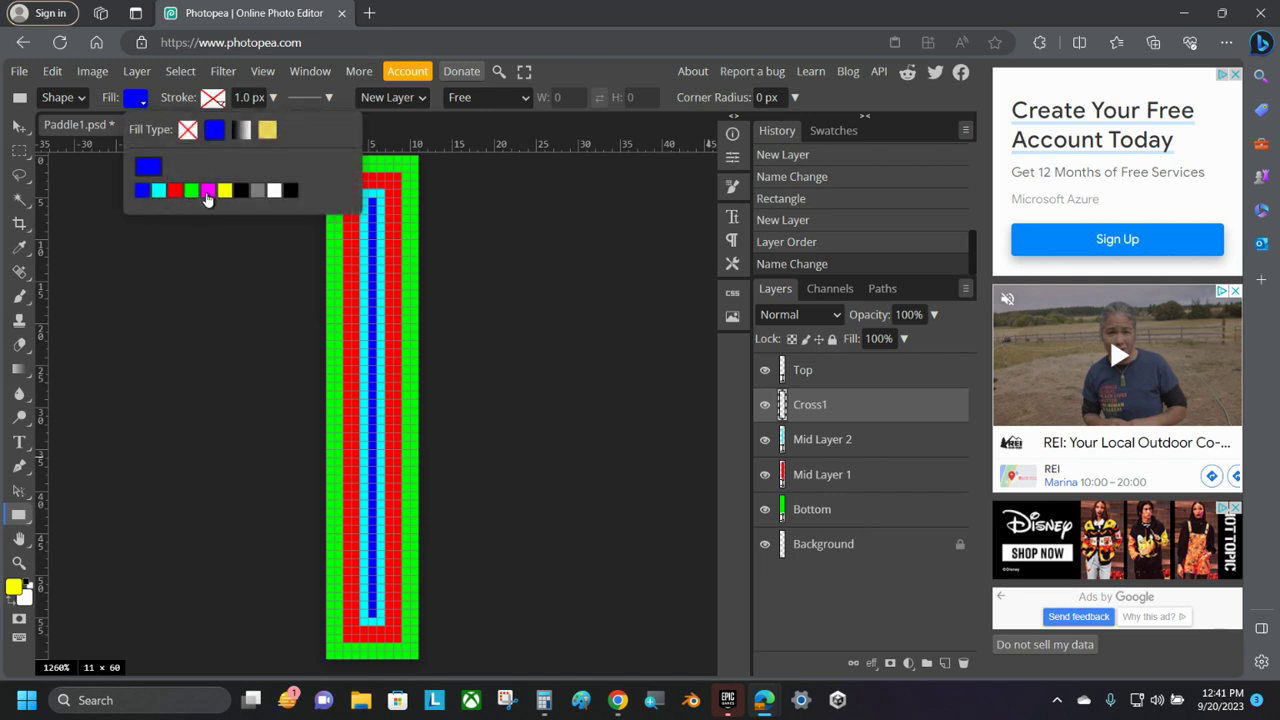
click(207, 191)
click(139, 101)
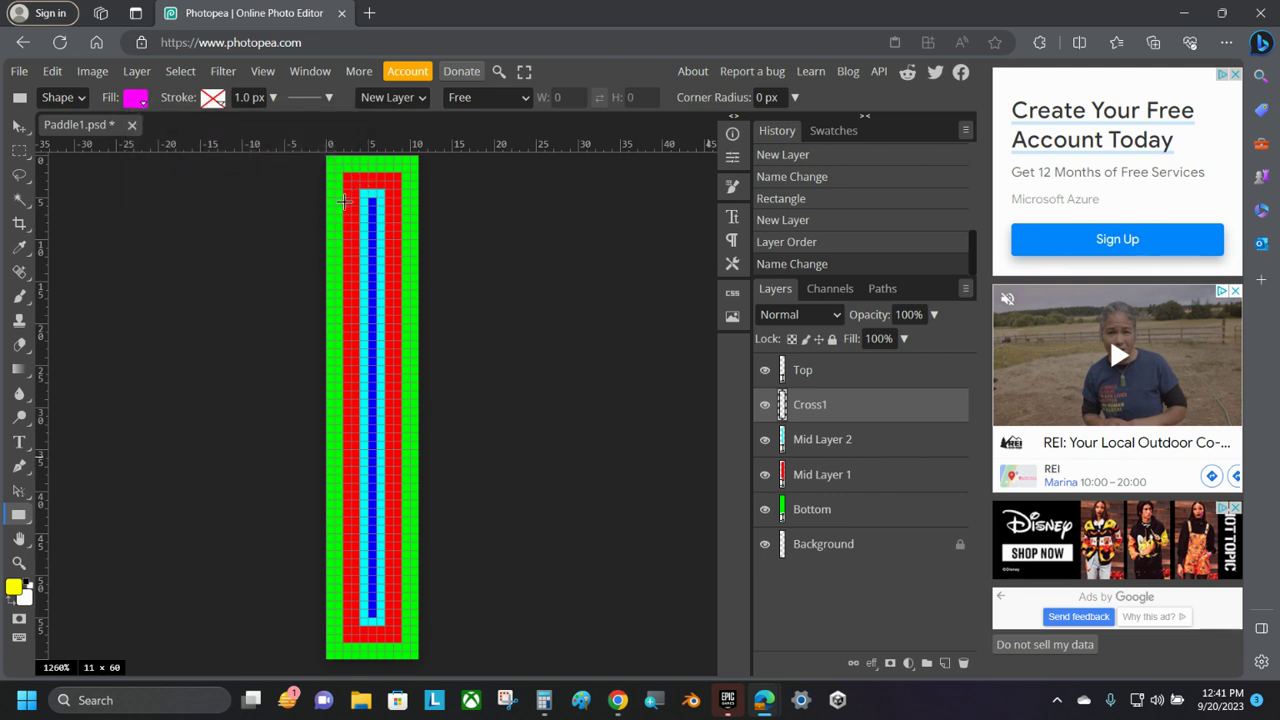
drag(369, 197, 372, 315)
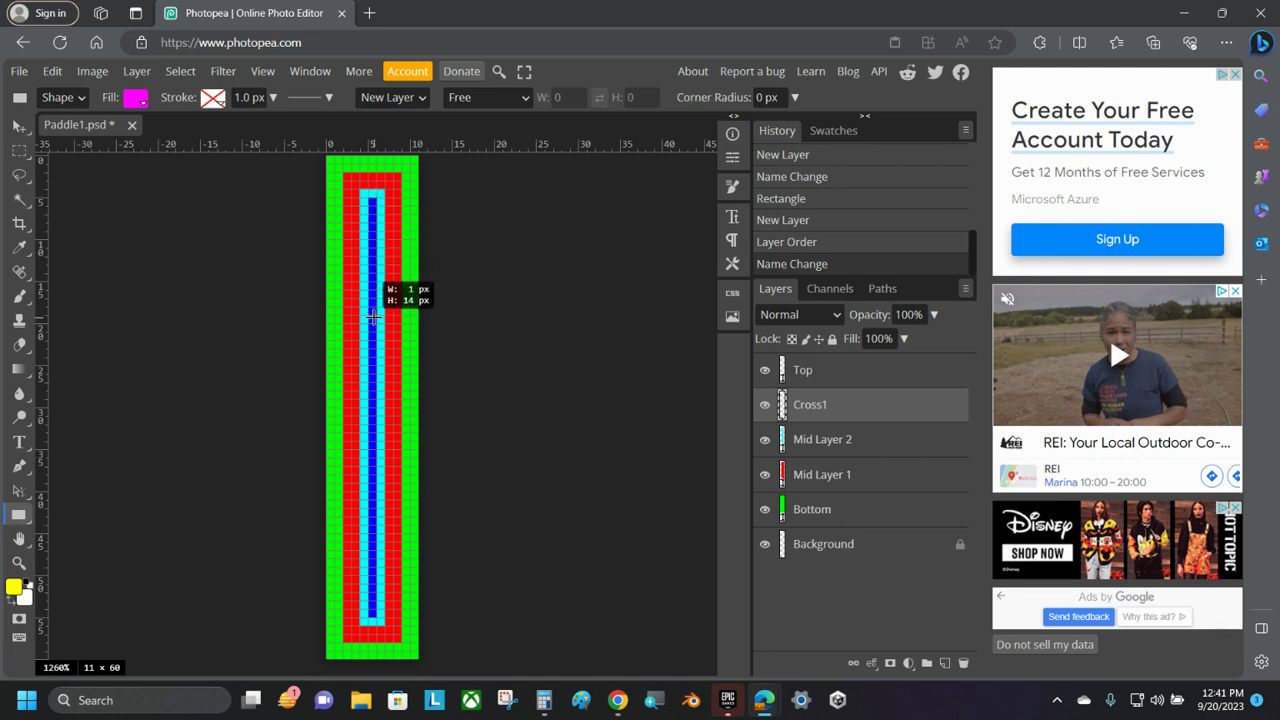
drag(372, 315, 372, 316)
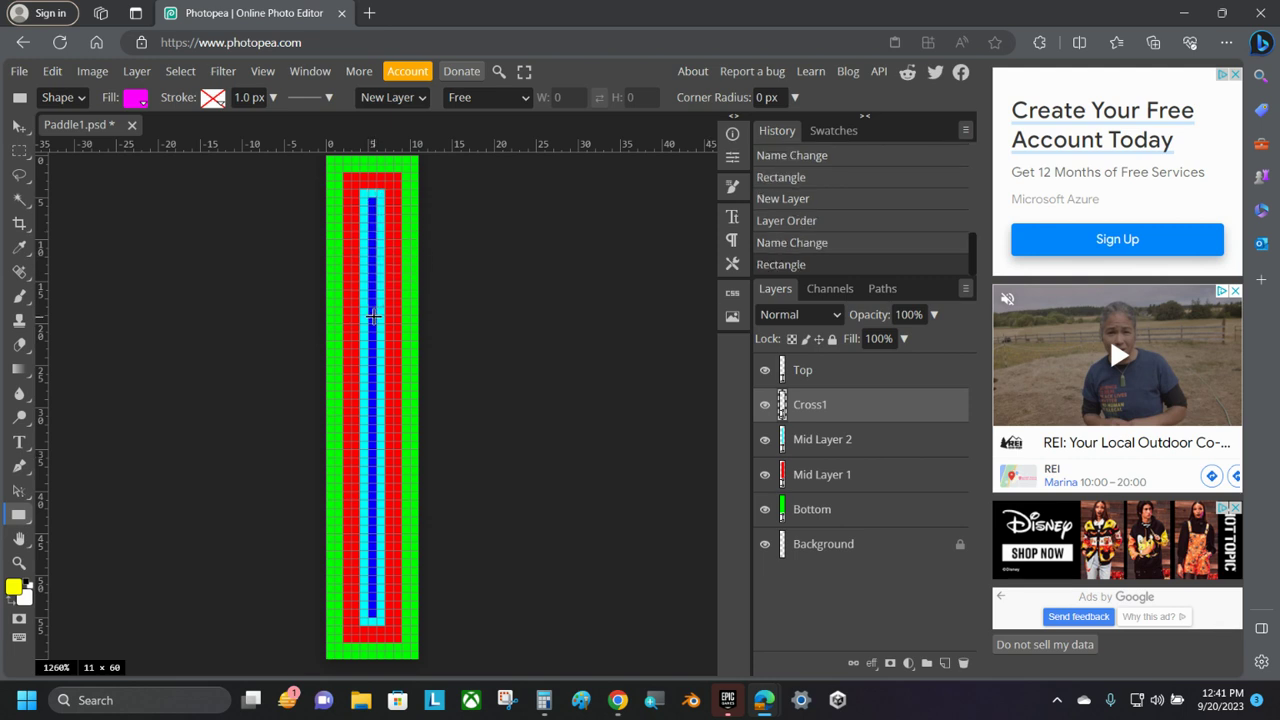
key(ctrl+z)
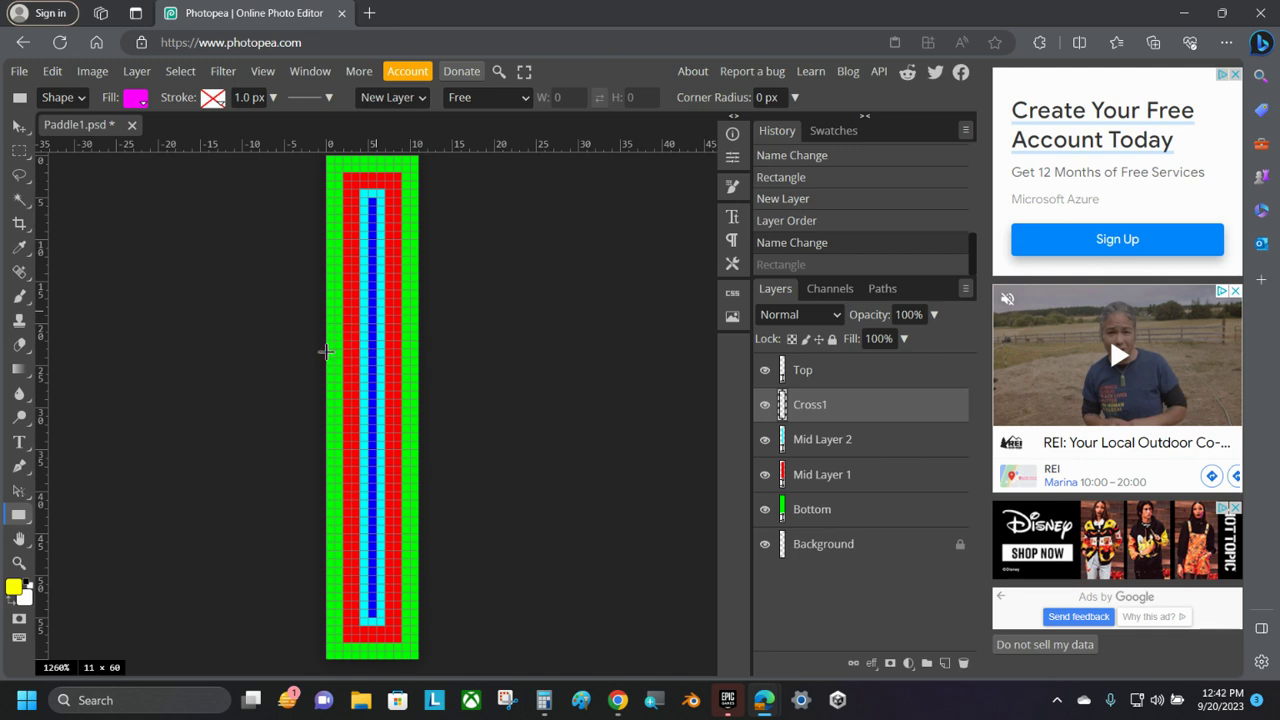
Step: Draw a magenta bar about 19 by 2 px across the paddle on Cross1 and nudge it to the paddle's vertical middle
drag(326, 351, 348, 366)
drag(392, 379, 482, 362)
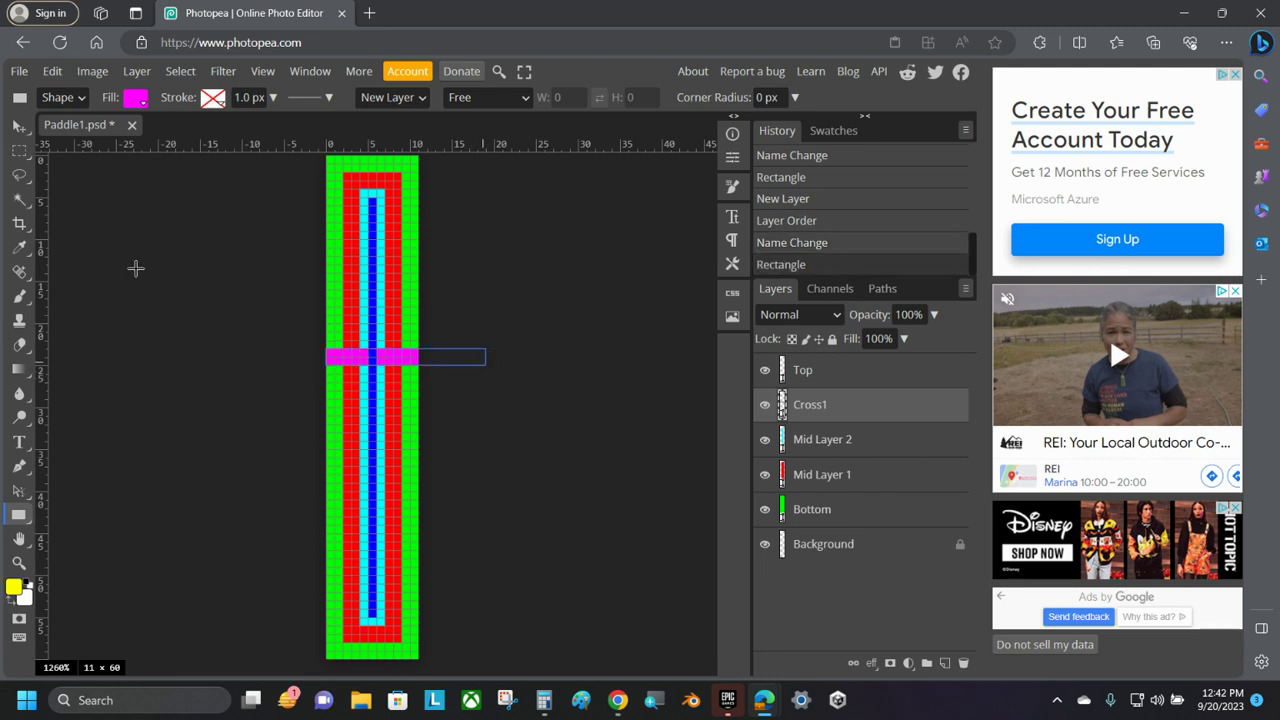
click(19, 126)
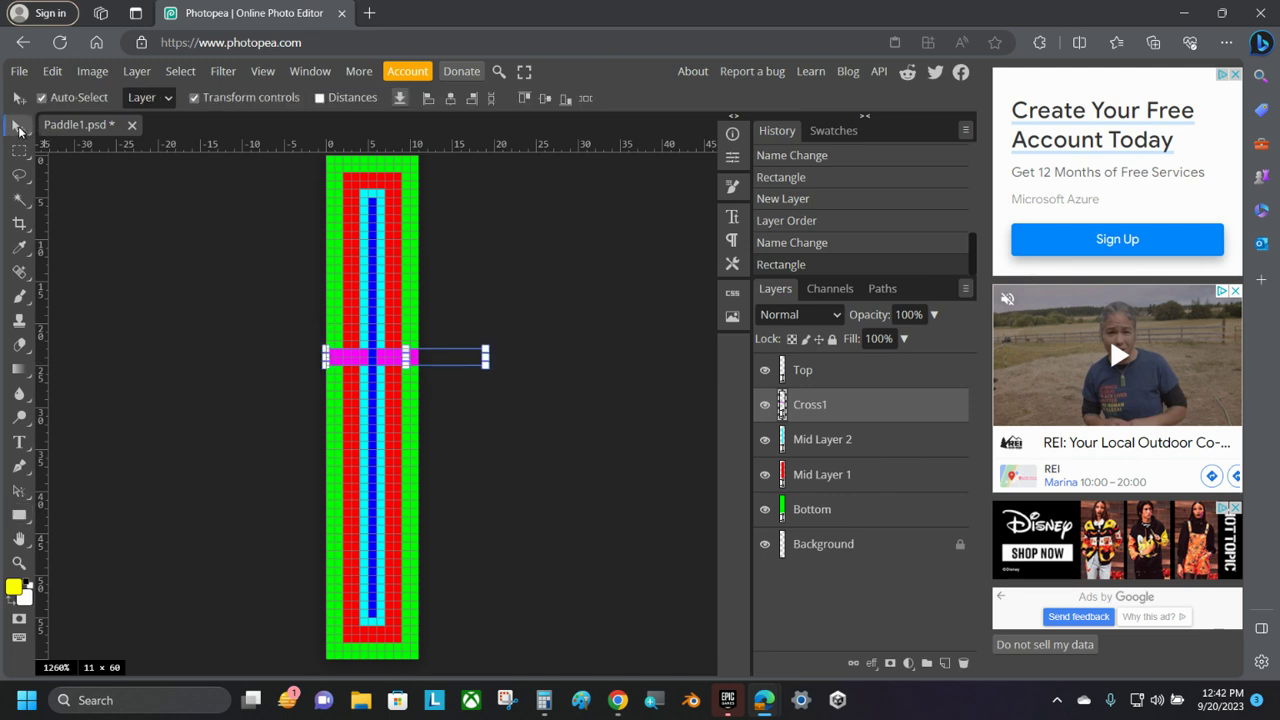
key(Left)
key(Left)
key(Left)
key(Left)
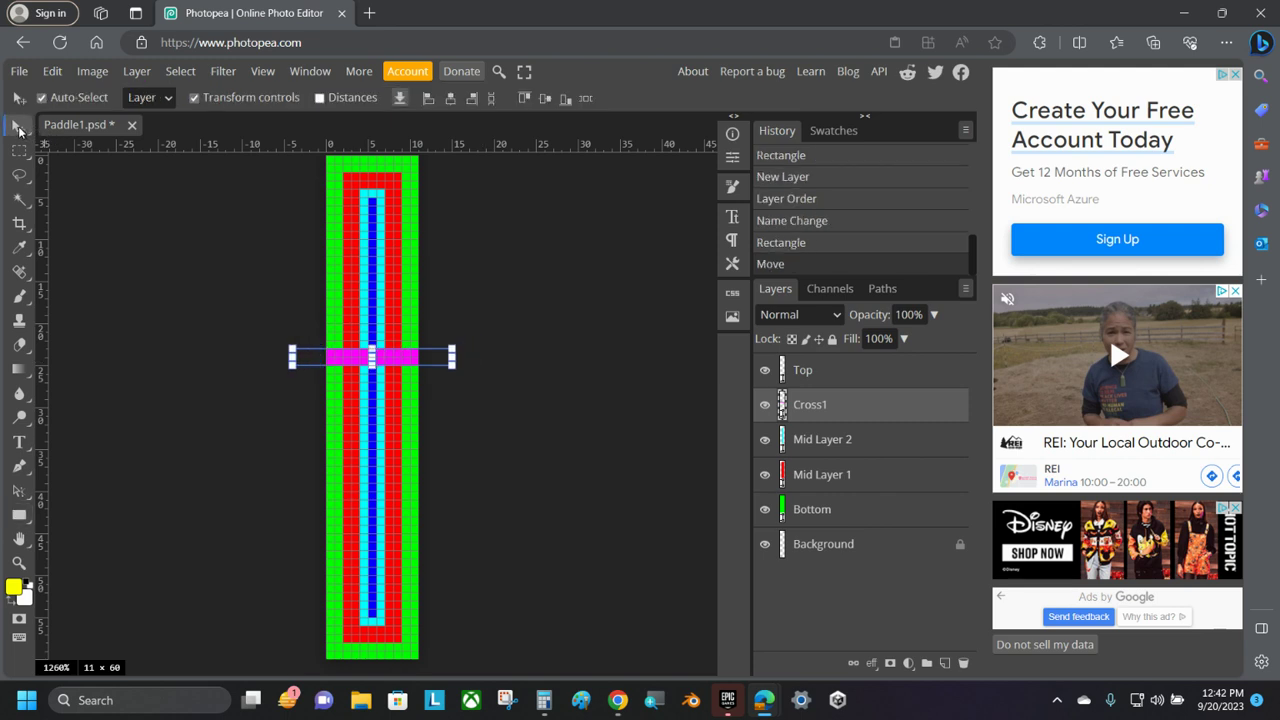
key(Down)
key(Down)
key(Down)
key(Down)
key(Down)
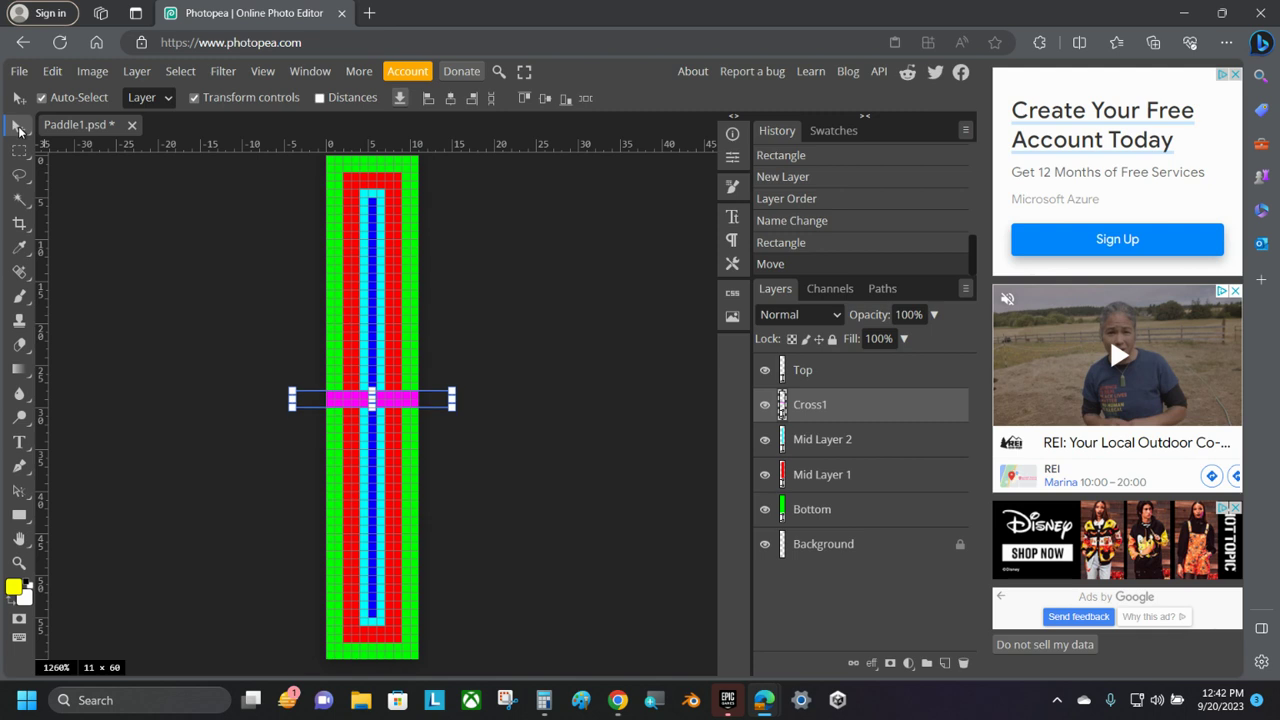
key(Down)
key(Right)
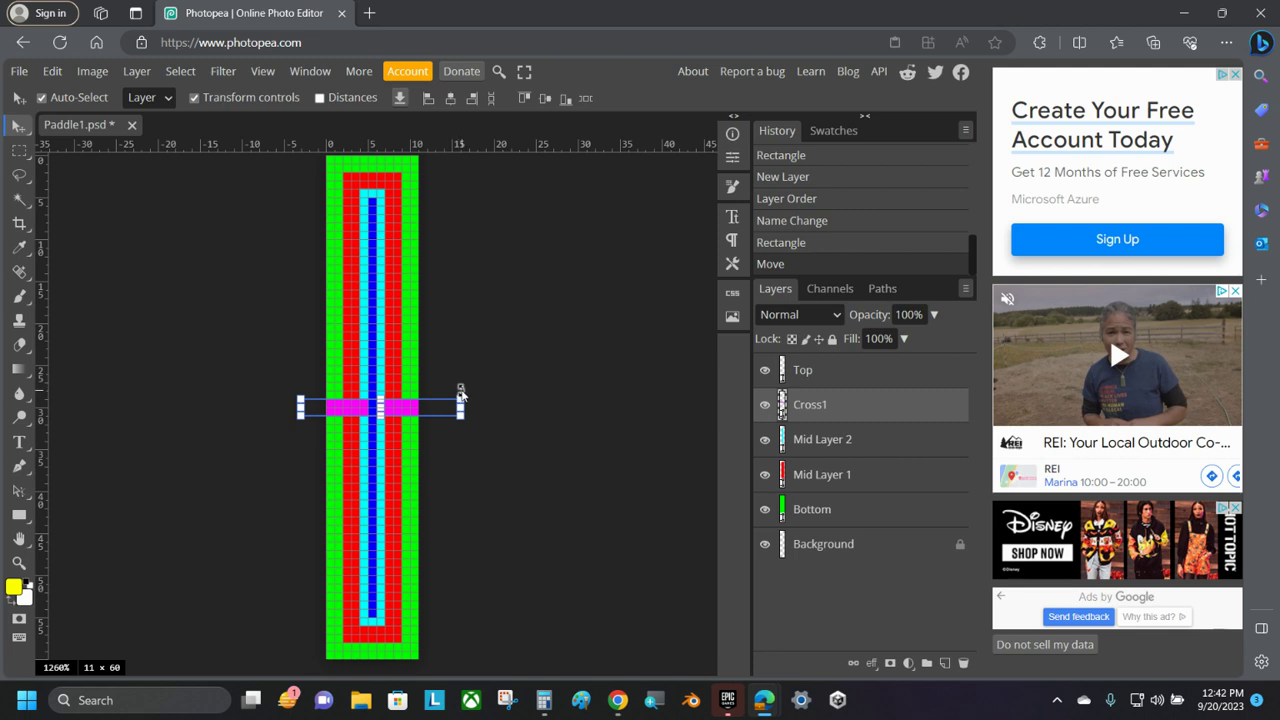
Step: Rotate the magenta bar on Cross1 by 40°
drag(460, 393, 466, 449)
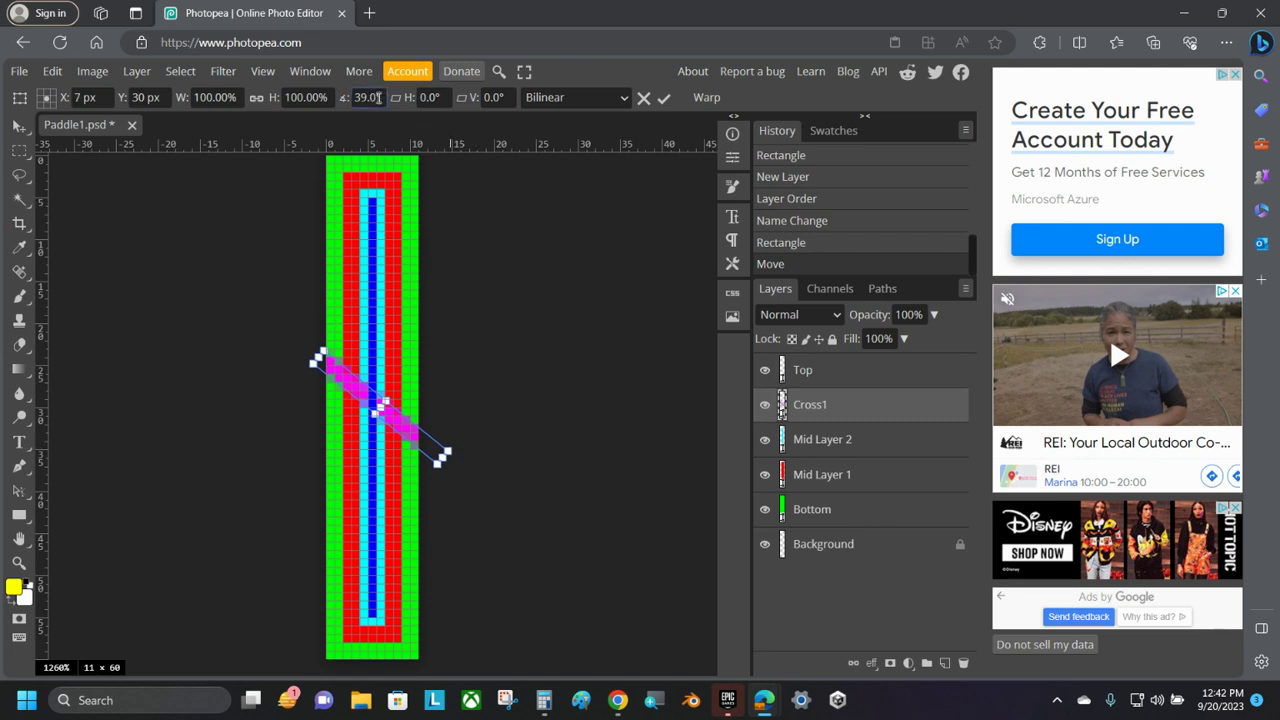
drag(381, 97, 340, 103)
text(40)
key(Return)
Step: Hide the Cross1 layer and duplicate it as a layer named Cross2
right_click(812, 406)
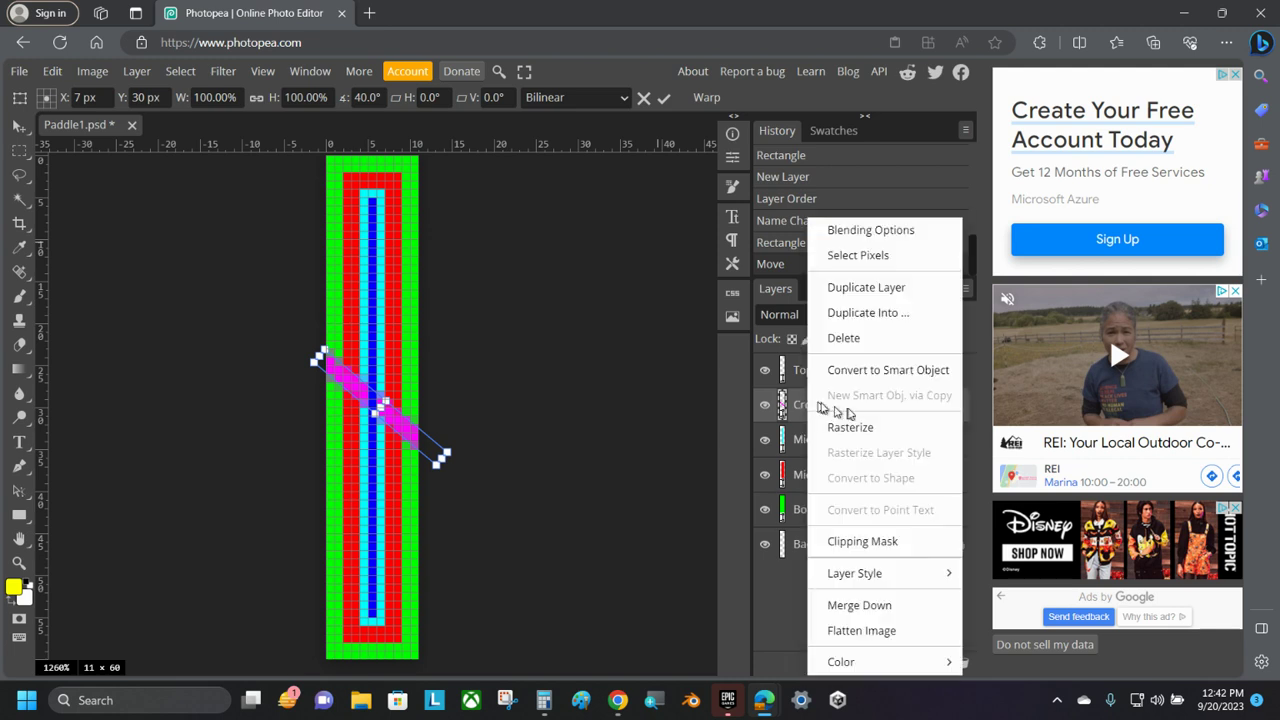
click(765, 404)
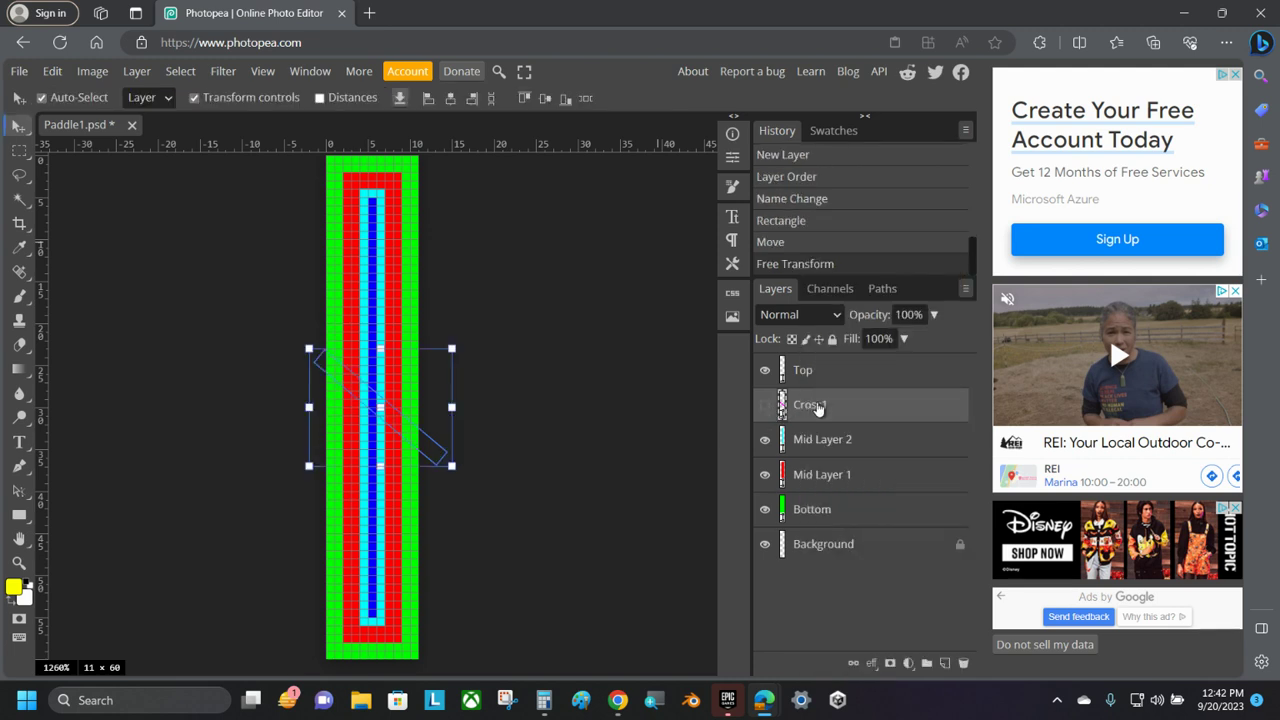
right_click(816, 408)
click(870, 289)
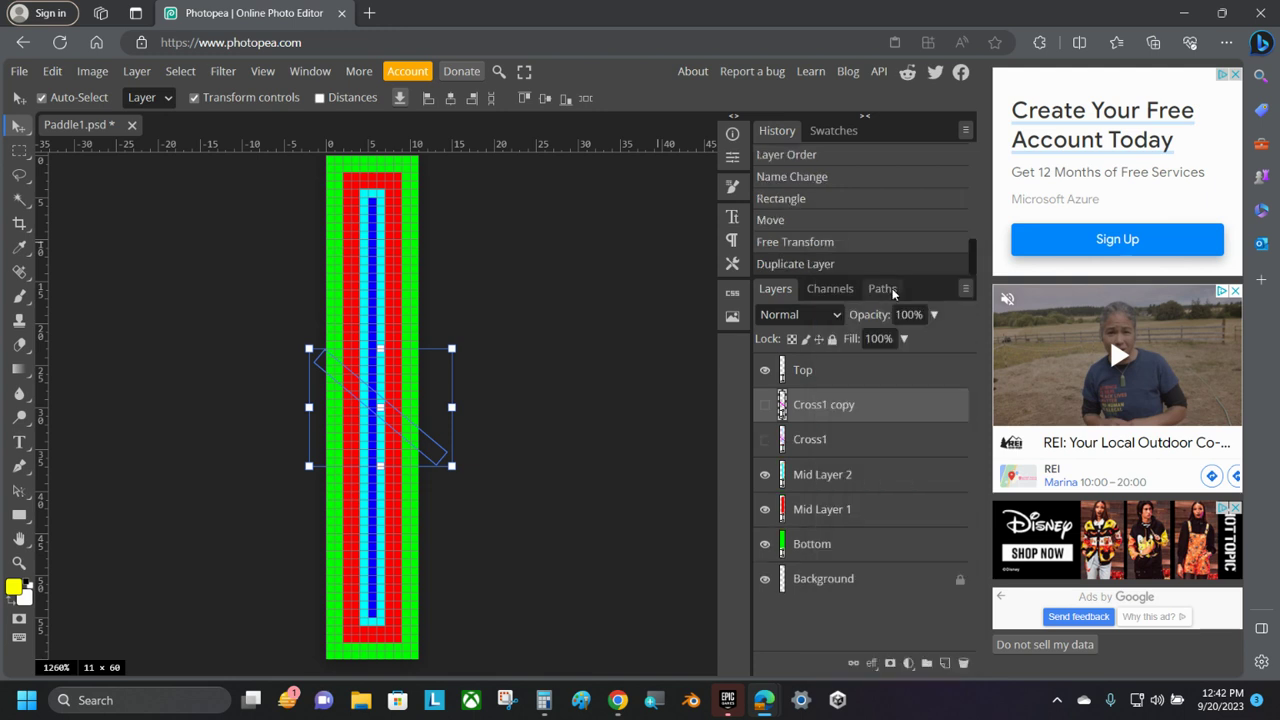
double_click(850, 407)
click(866, 408)
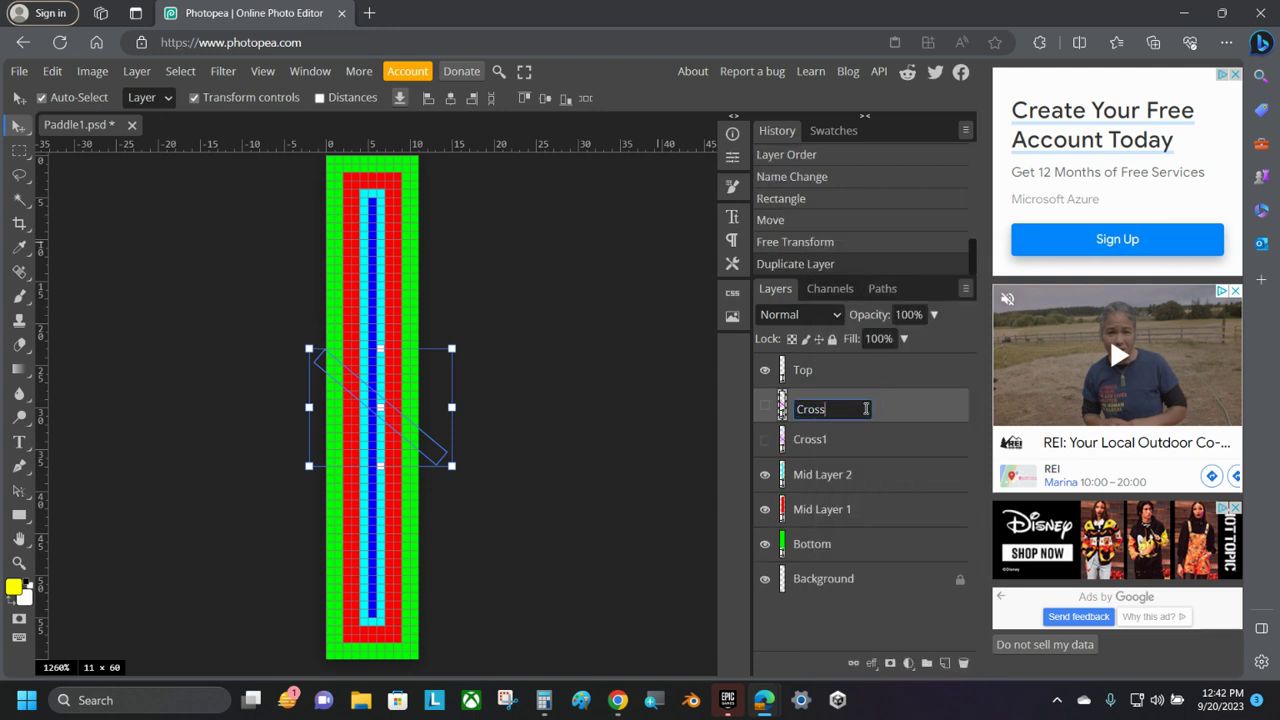
text(2)
key(Return)
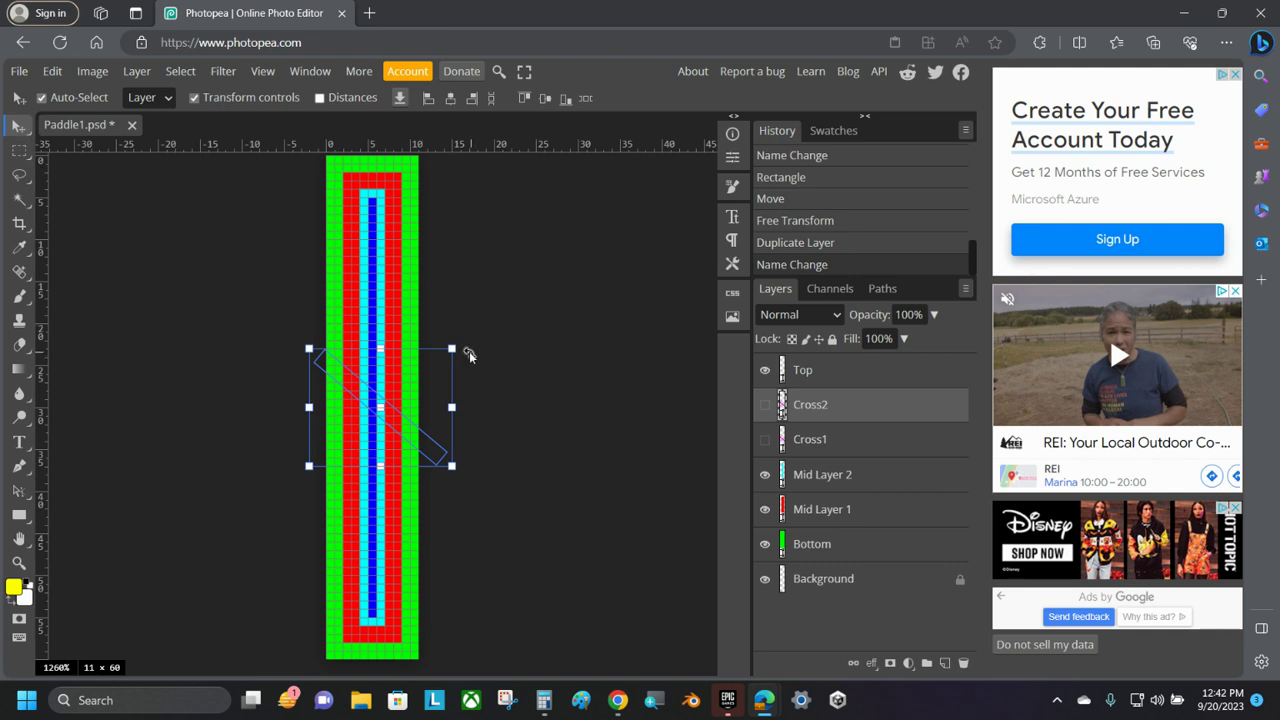
Step: Shift the bar on the Cross2 layer sideways to X 6 px with Free Transform
click(838, 442)
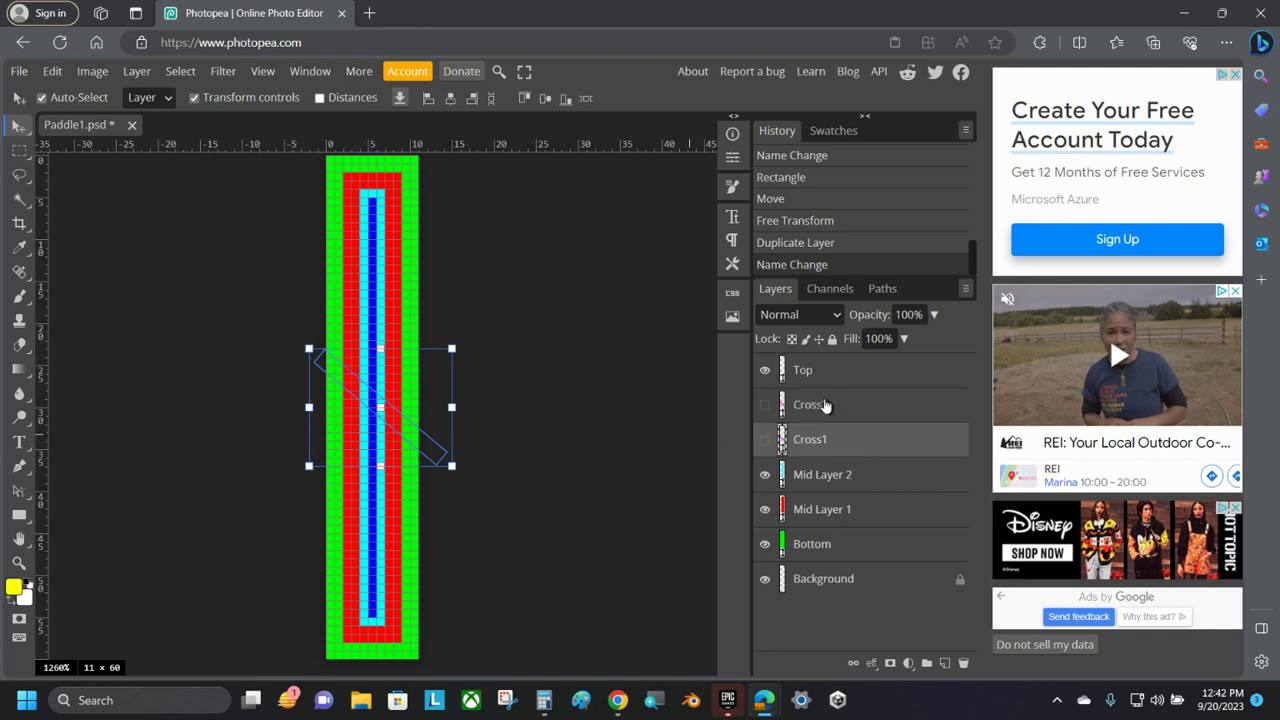
click(826, 404)
scroll(478, 285, up, 3)
scroll(487, 310, down, 3)
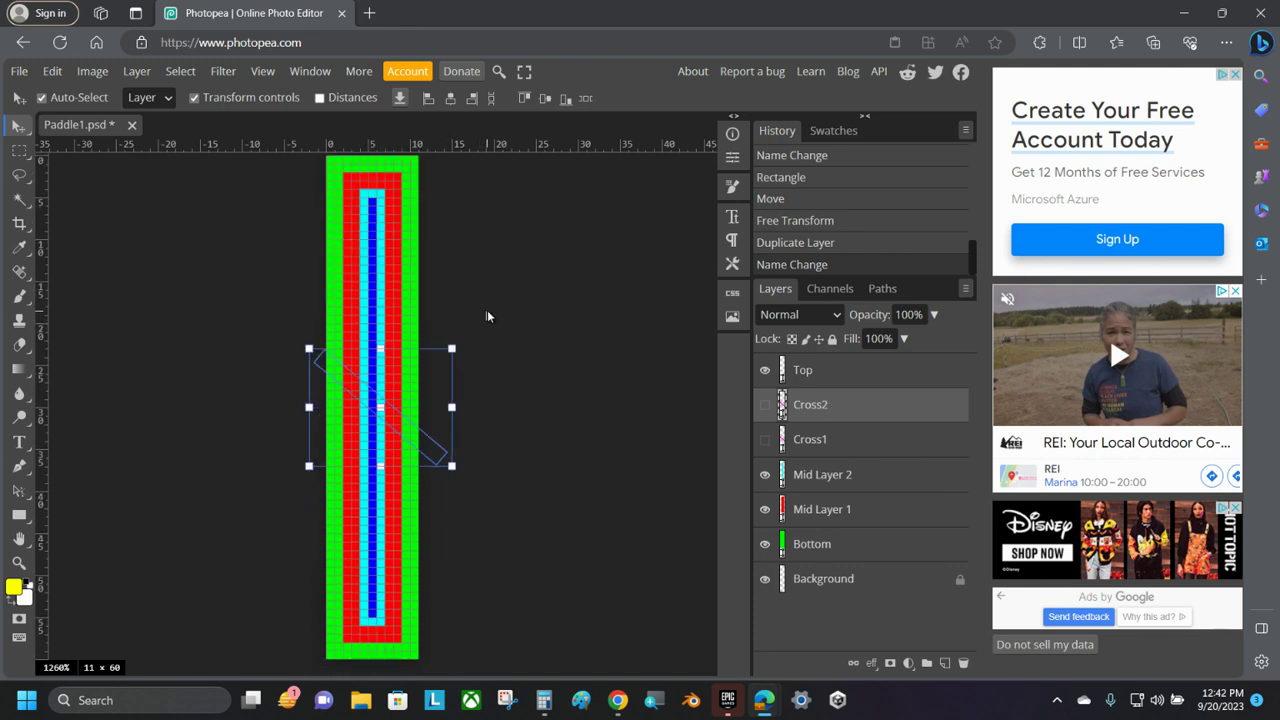
scroll(484, 311, up, 1)
scroll(484, 316, down, 1)
key(ctrl+t)
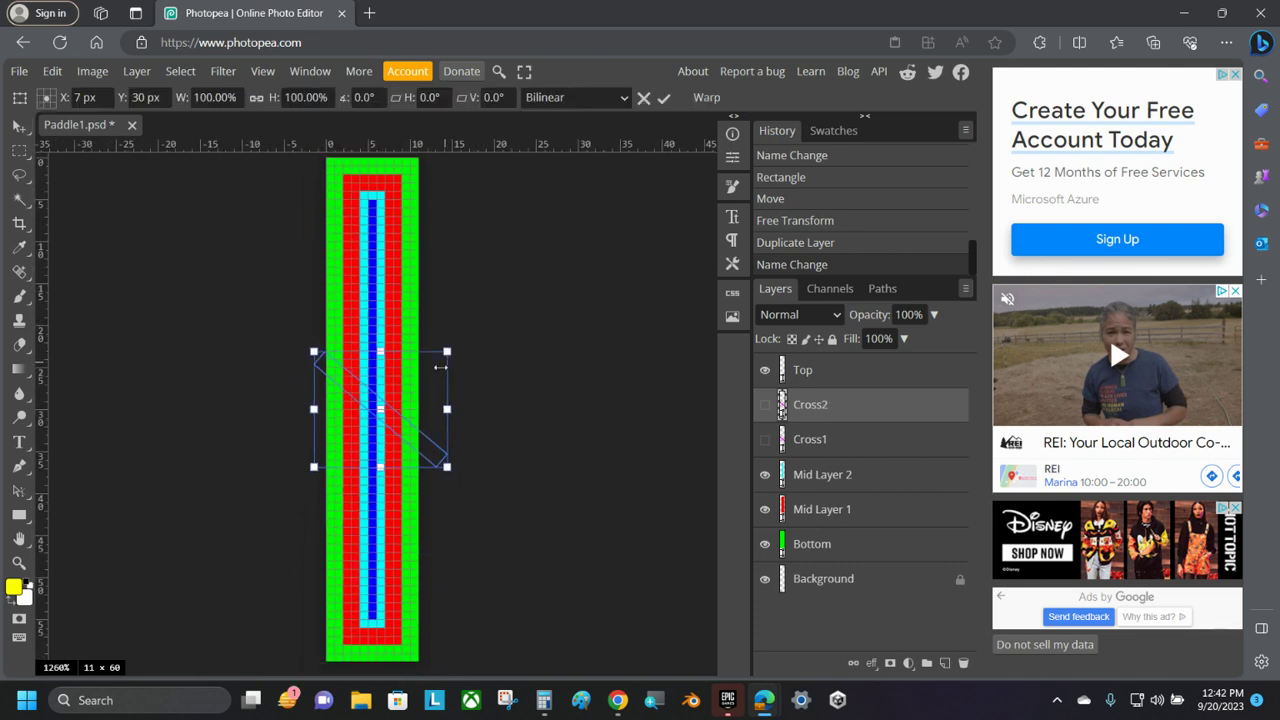
mouse_move(399, 459)
mouse_down()
mouse_move(423, 437)
mouse_move(408, 443)
mouse_up()
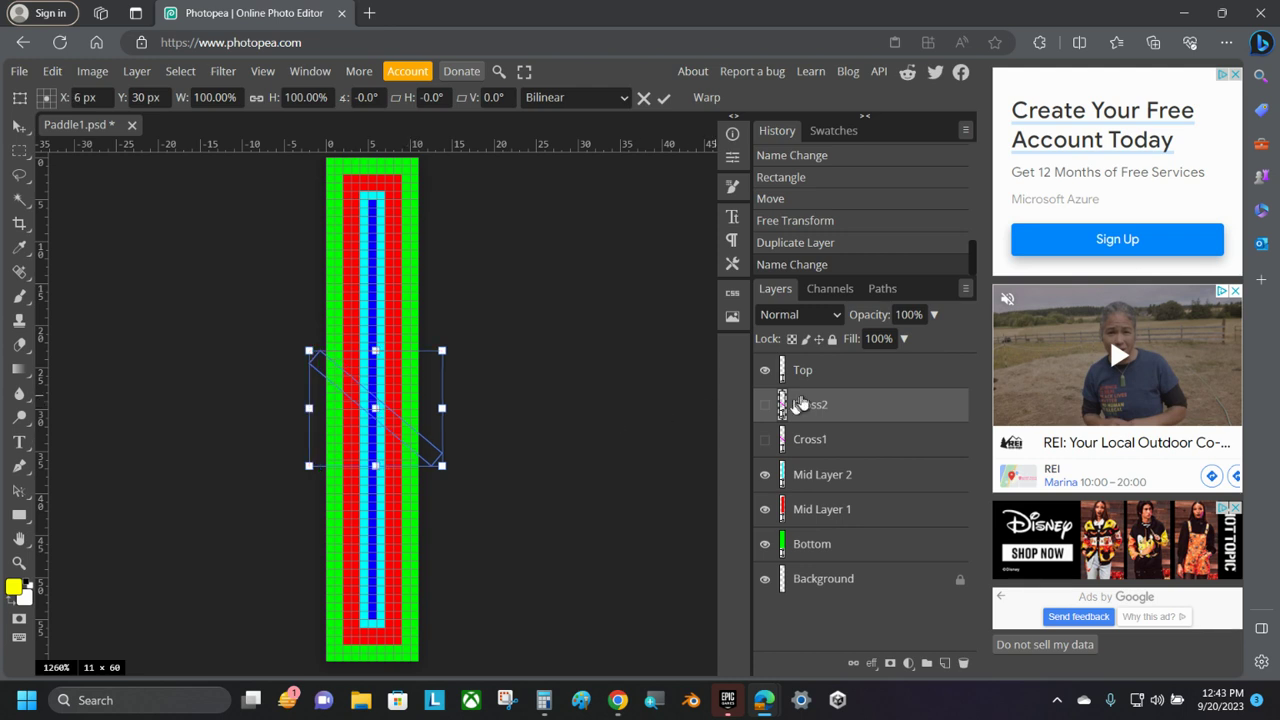
click(809, 440)
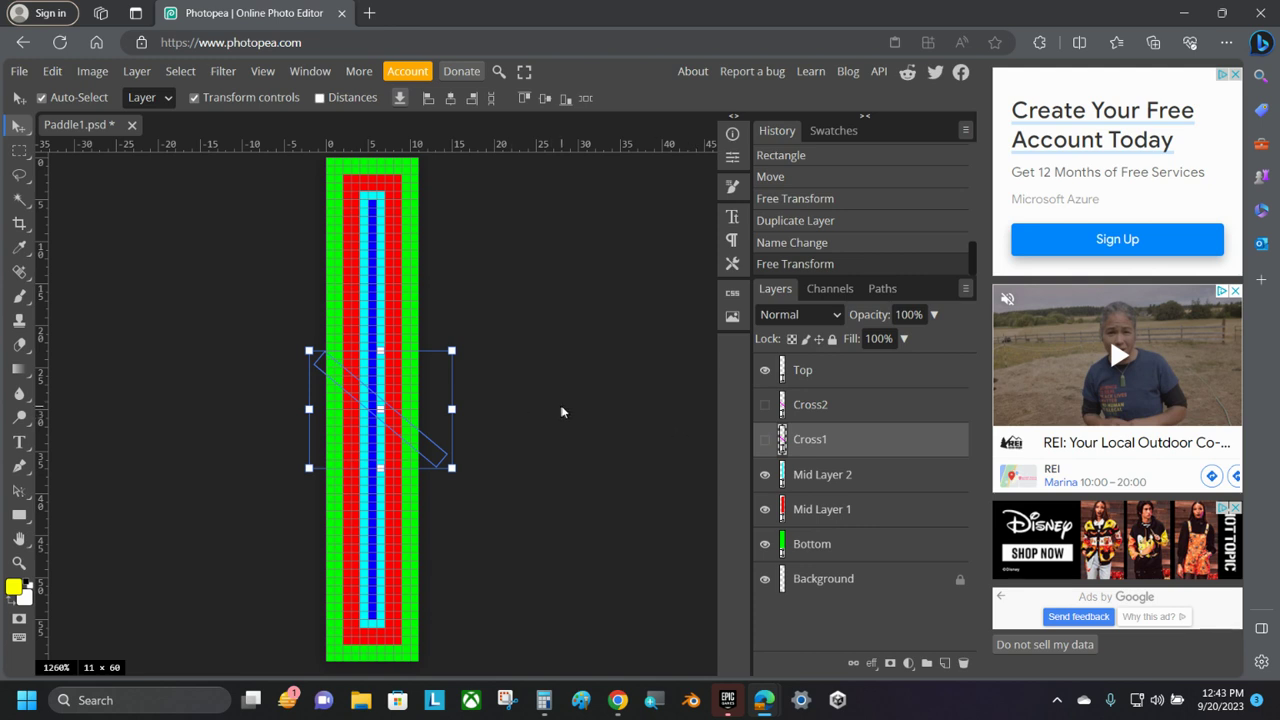
click(19, 514)
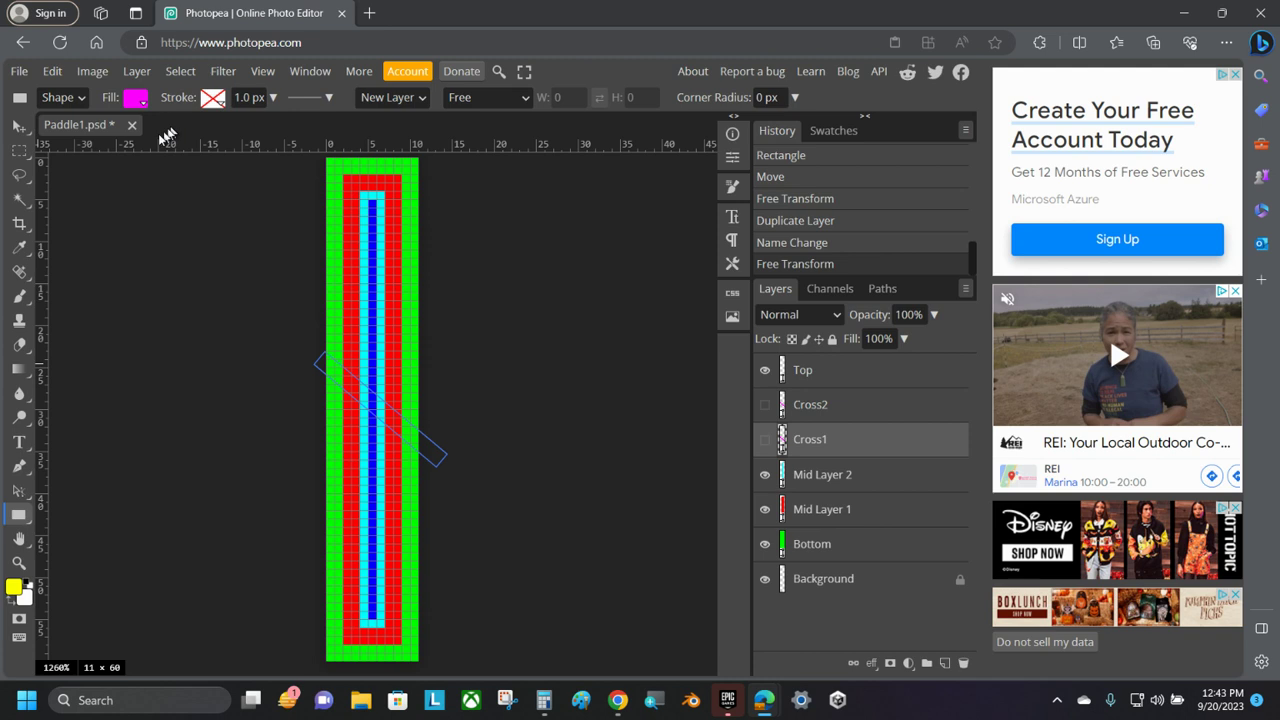
Step: Save the document as the PSD file Paddle1Demo1 in the Demo folder inside Pong
click(19, 71)
click(40, 261)
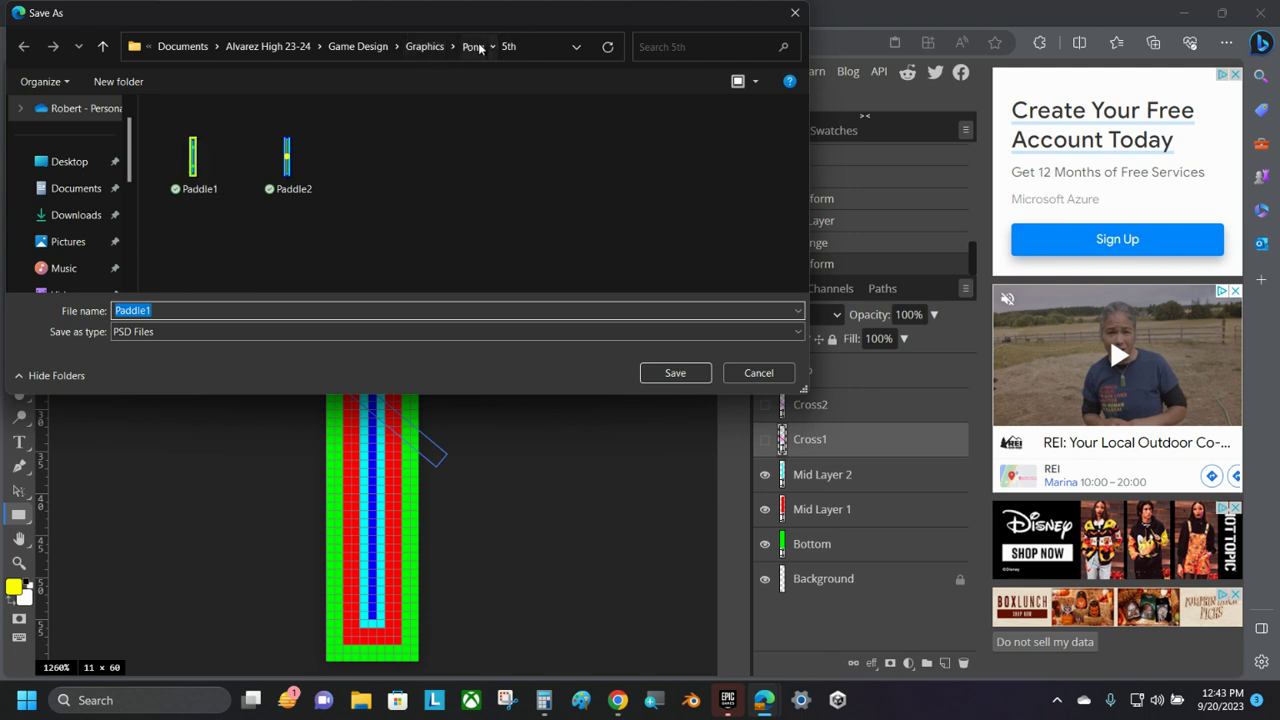
click(474, 46)
double_click(205, 216)
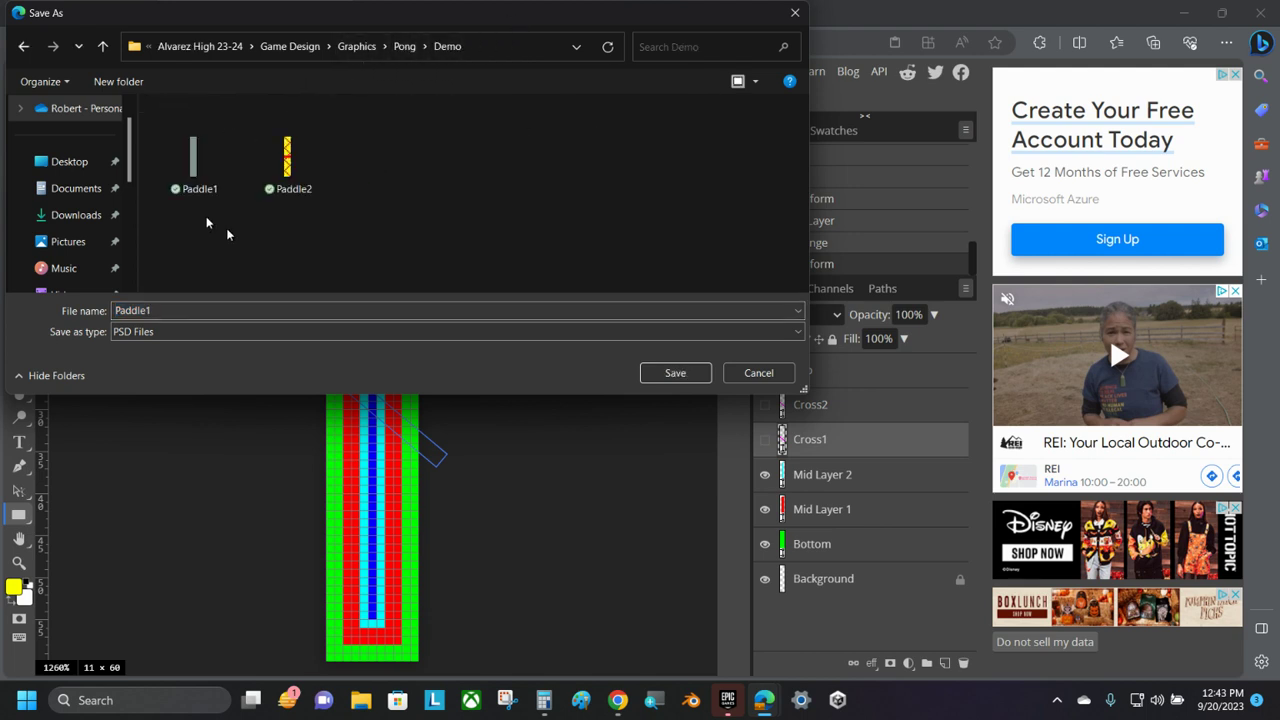
click(179, 309)
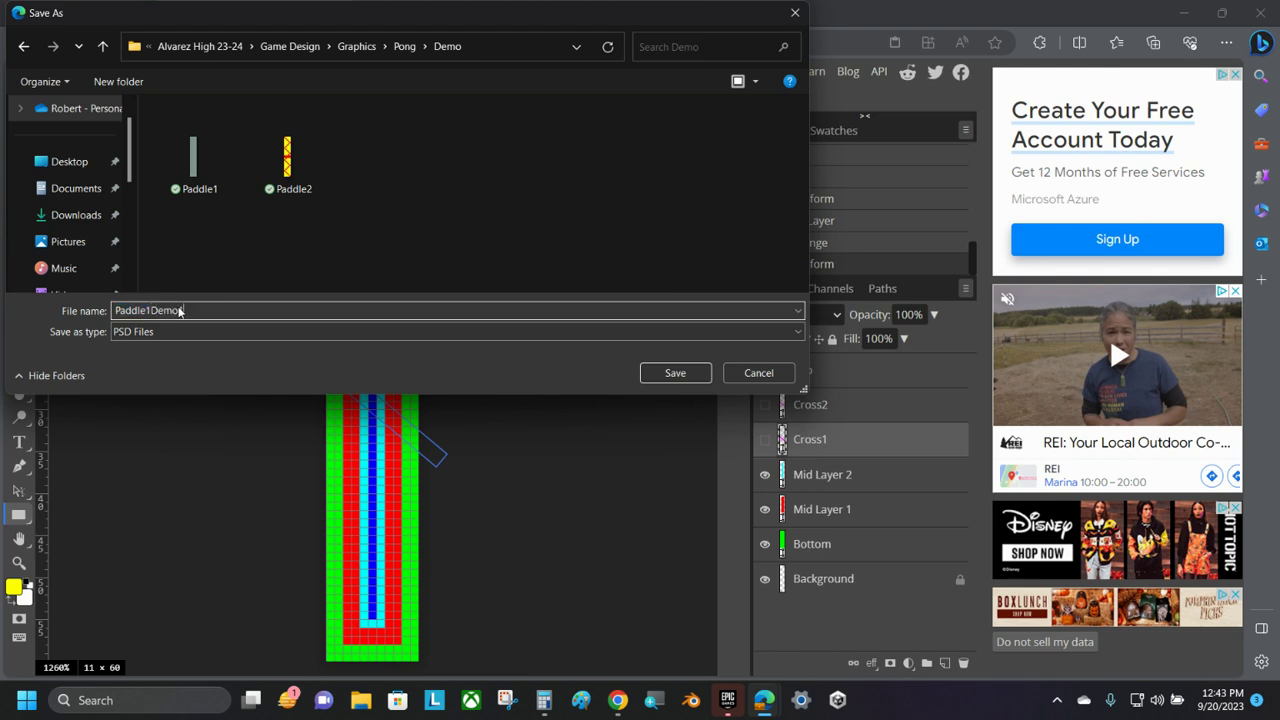
click(675, 372)
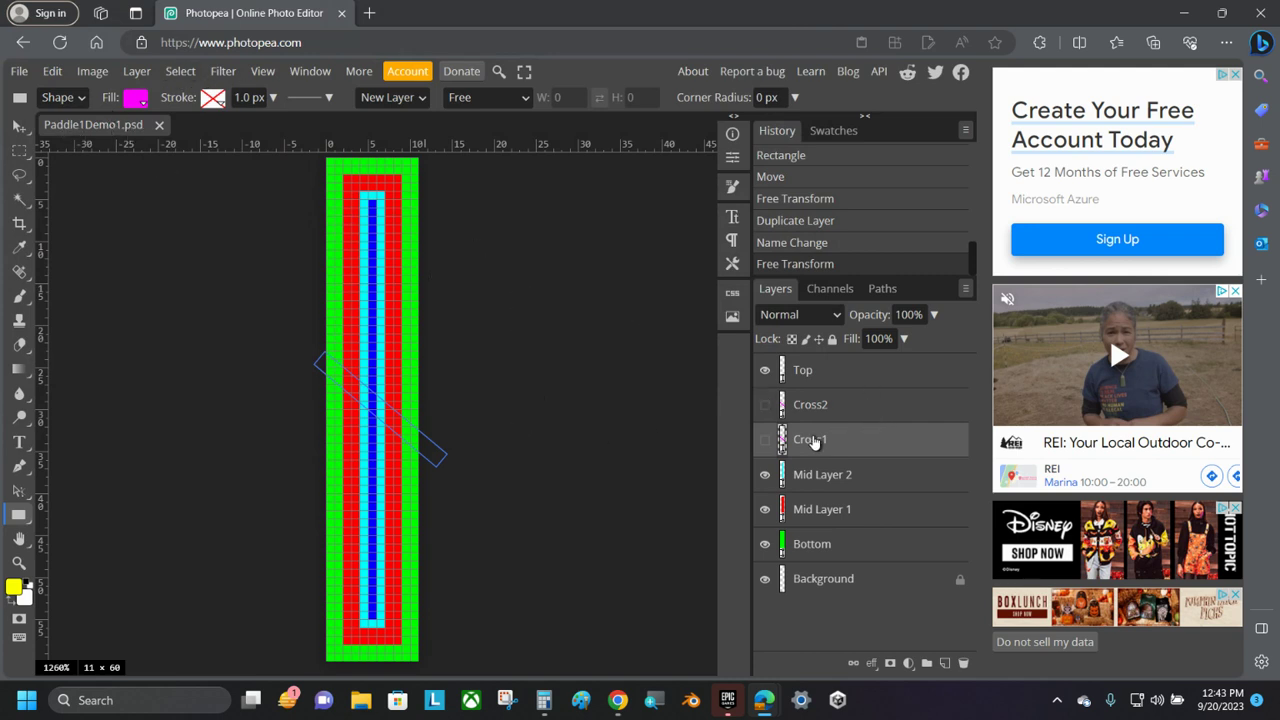
Step: Undo the transform, renaming and duplication that produced the Cross2 layer
key(ctrl+z)
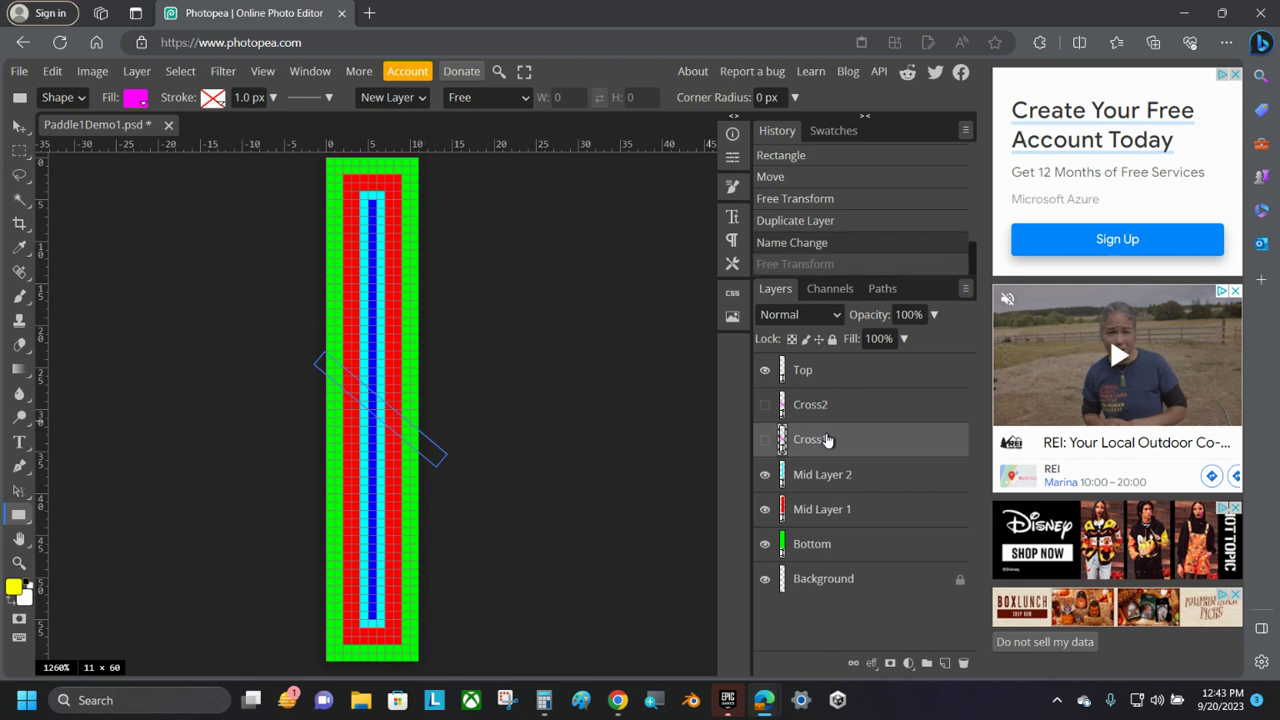
key(ctrl+z)
key(ctrl+z)
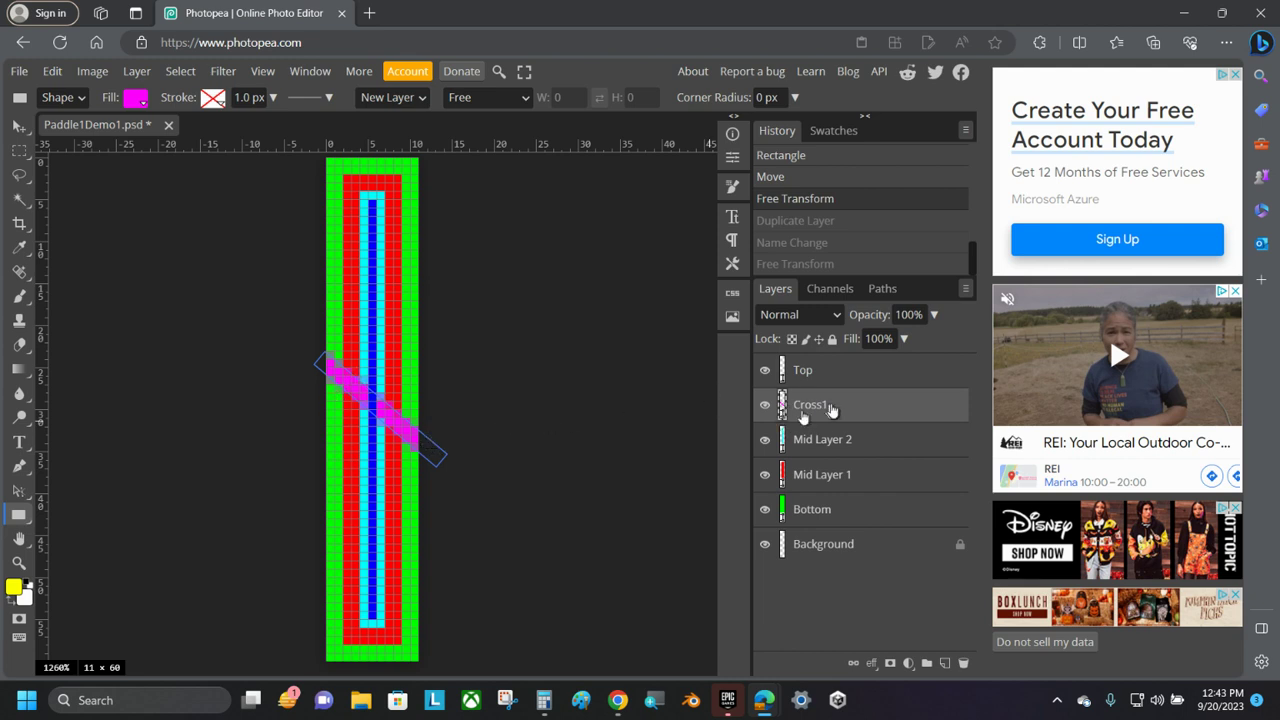
Step: Add a new layer directly above Cross1 and name it Cross2
drag(829, 405, 948, 664)
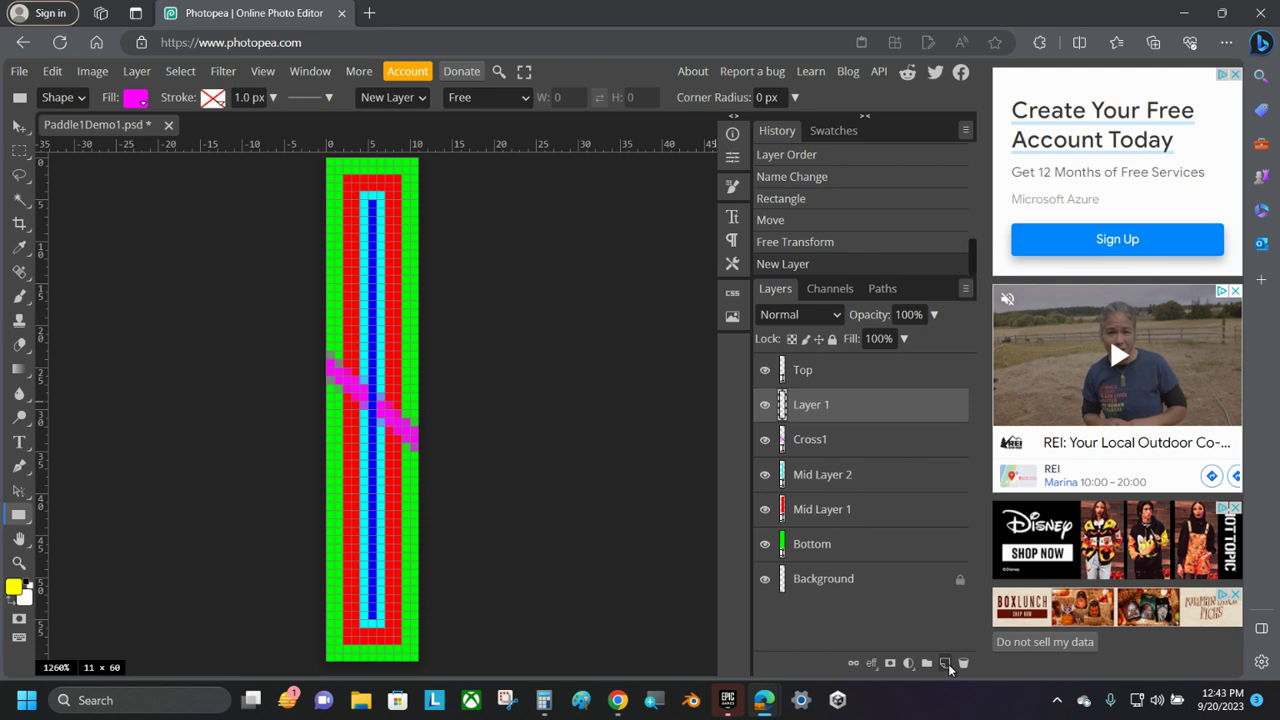
double_click(808, 409)
text(Cross2)
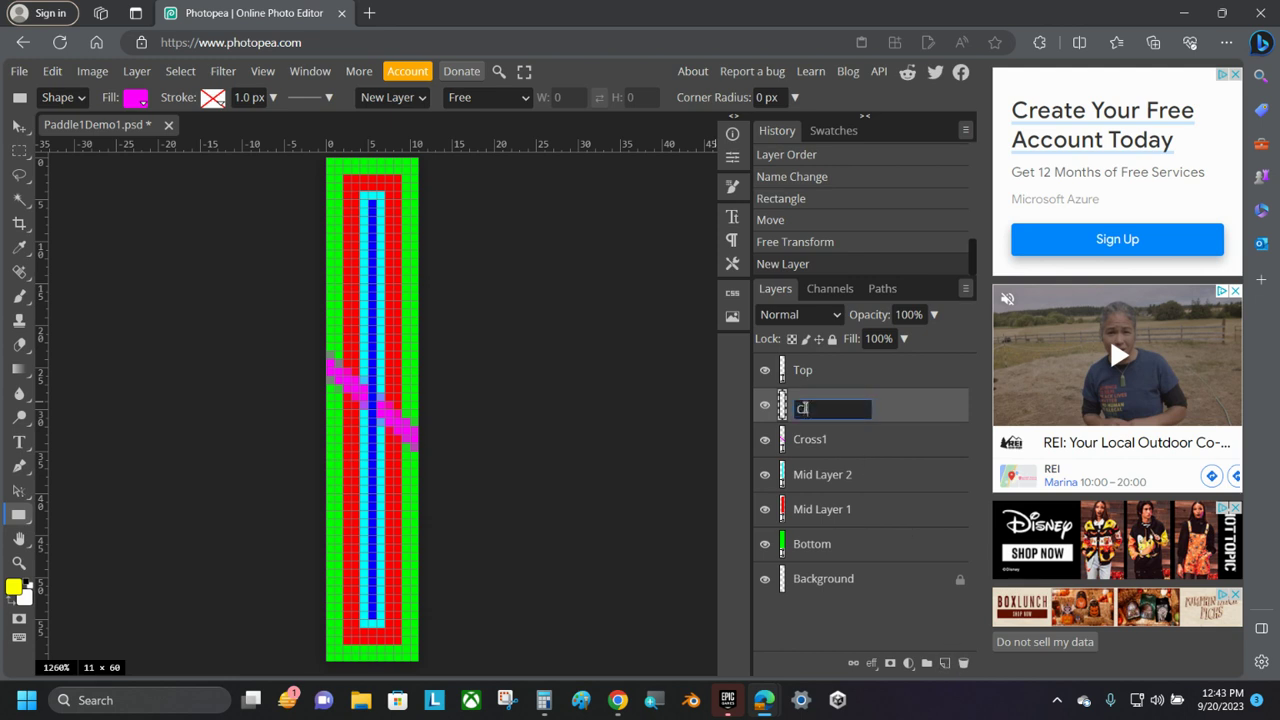
key(Return)
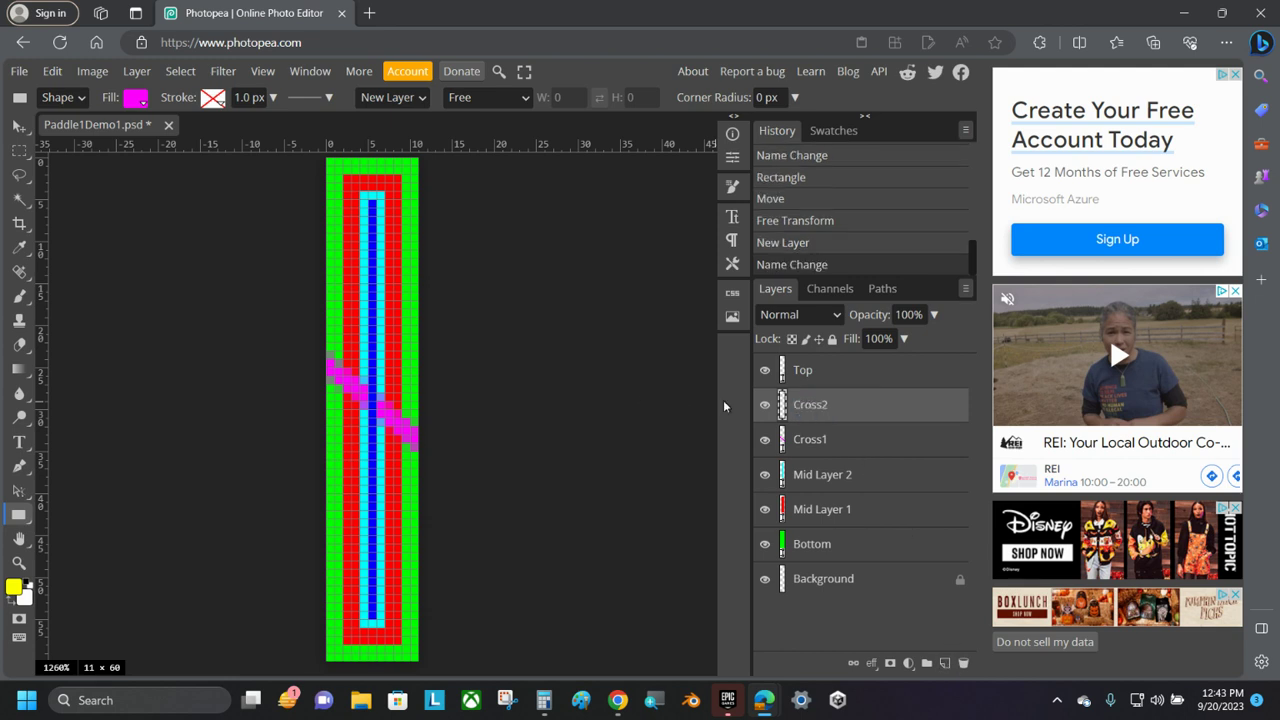
Step: Hide the Cross1 layer and draw a horizontal magenta bar about 25 by 2 px across the paddle on Cross2
click(764, 442)
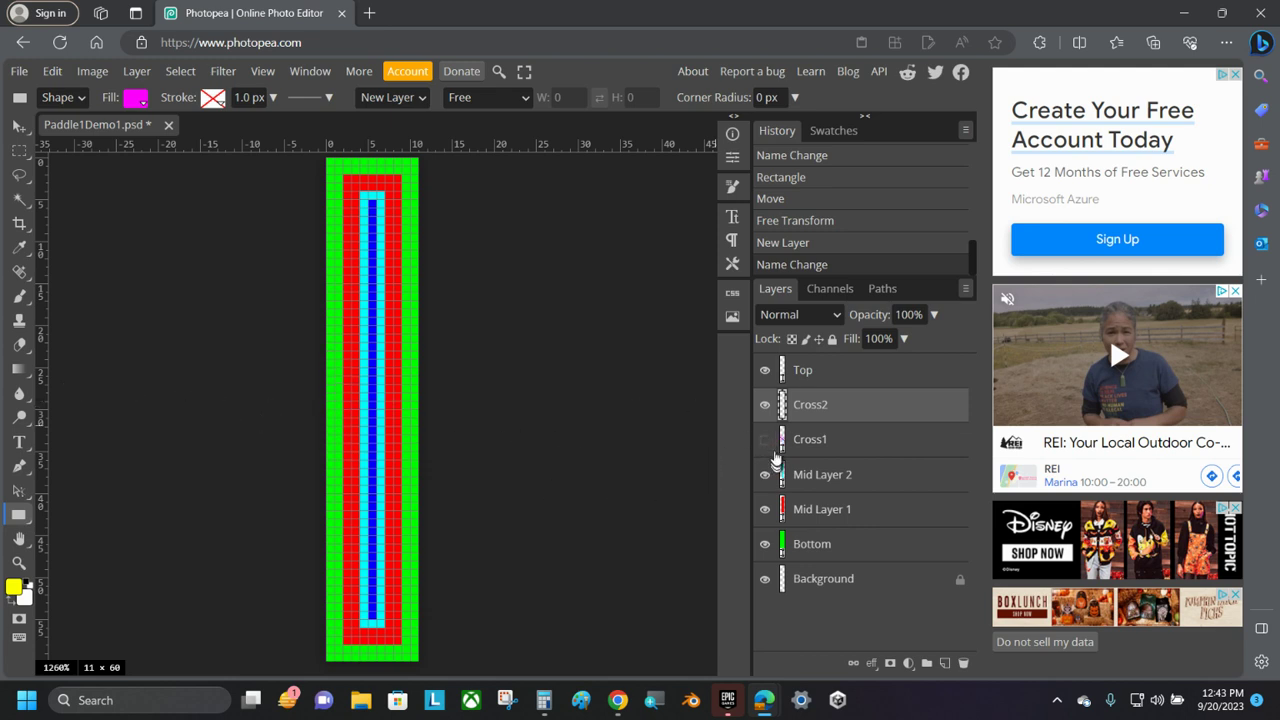
click(766, 442)
click(768, 444)
click(769, 446)
click(770, 447)
drag(273, 375, 486, 392)
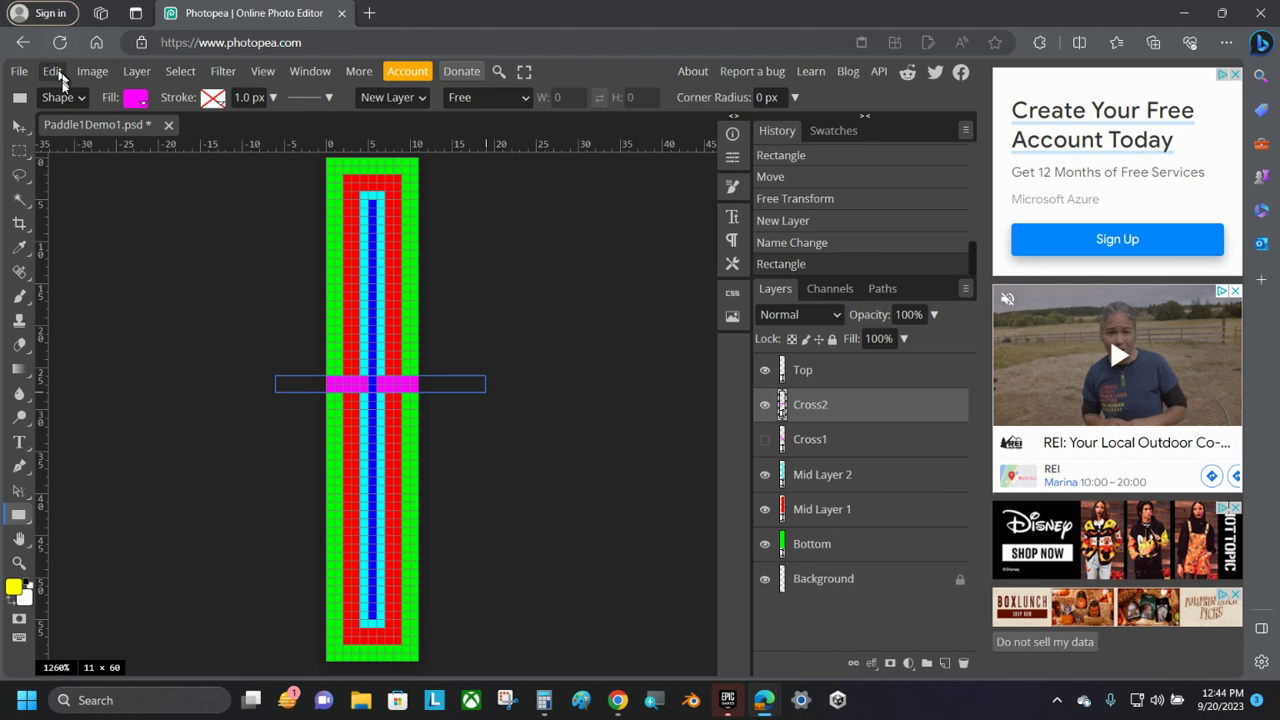
Step: Nudge the Cross2 bar down 3 px with the Move tool, to about the paddle's mid-height
click(20, 126)
key(Down)
key(Down)
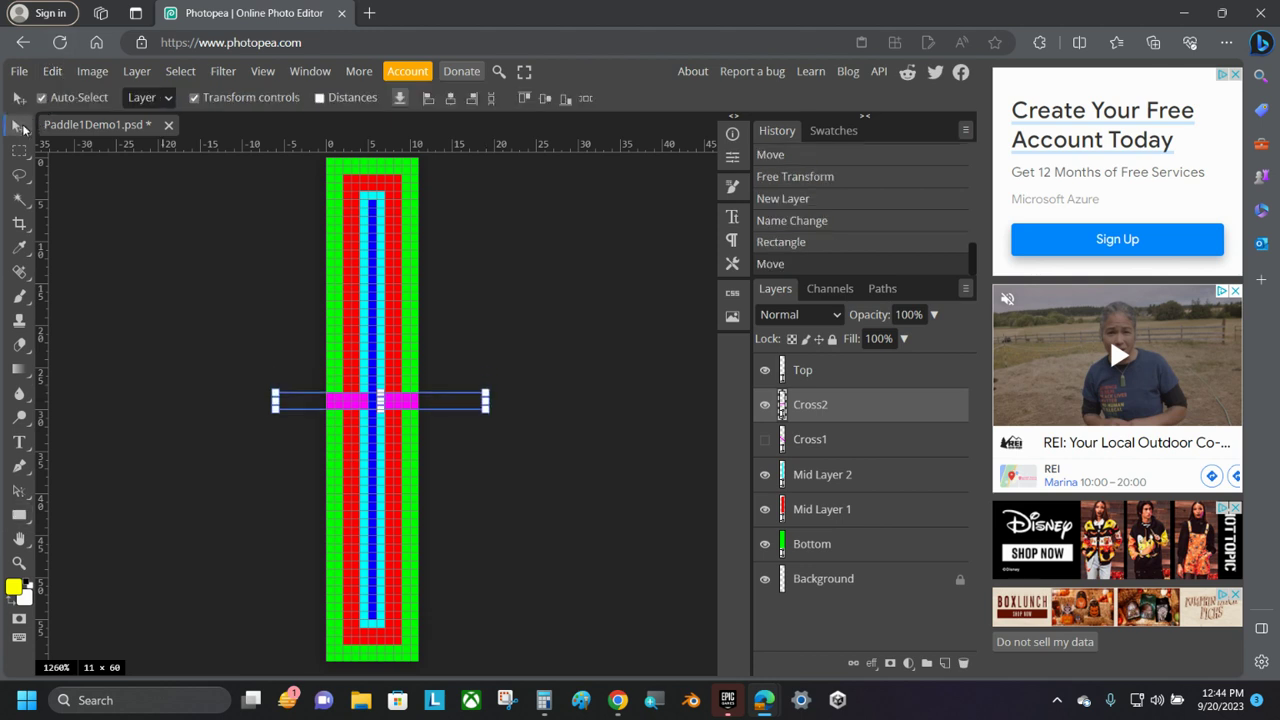
key(Down)
key(Up)
key(Down)
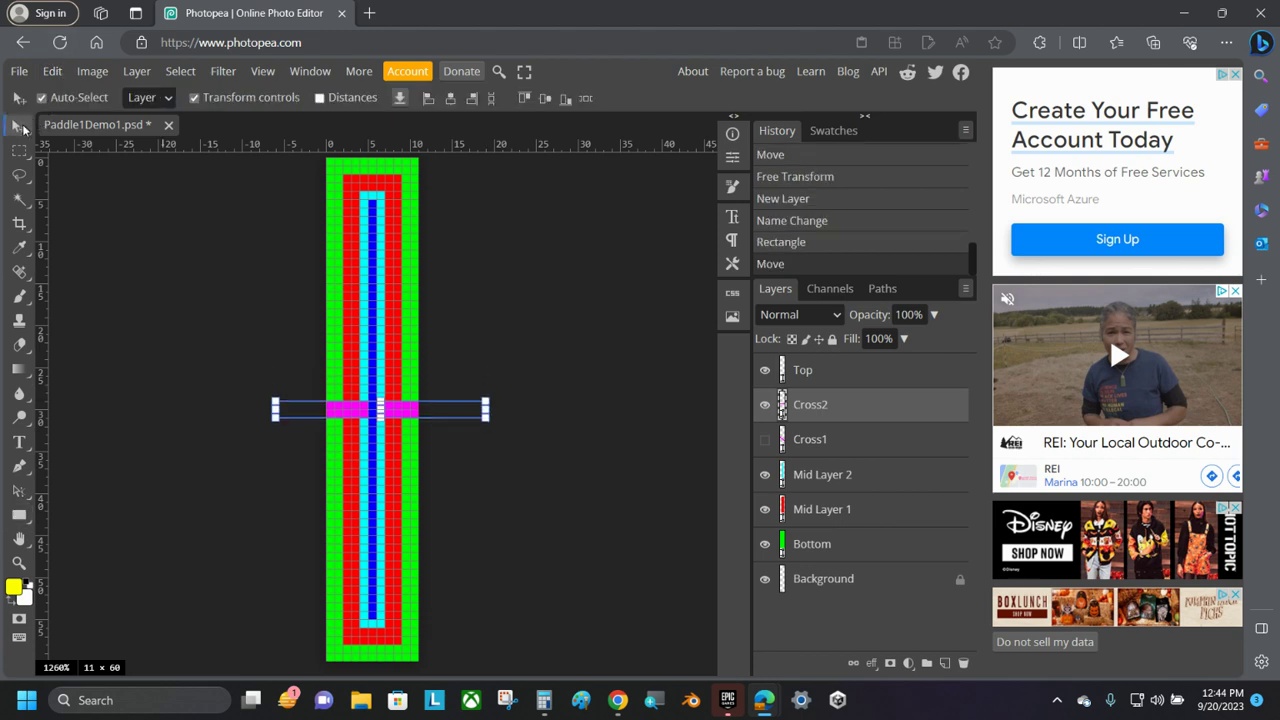
Step: Show the Cross1 layer again and rotate the Cross2 bar to -40° so it crosses the other diagonal
click(765, 440)
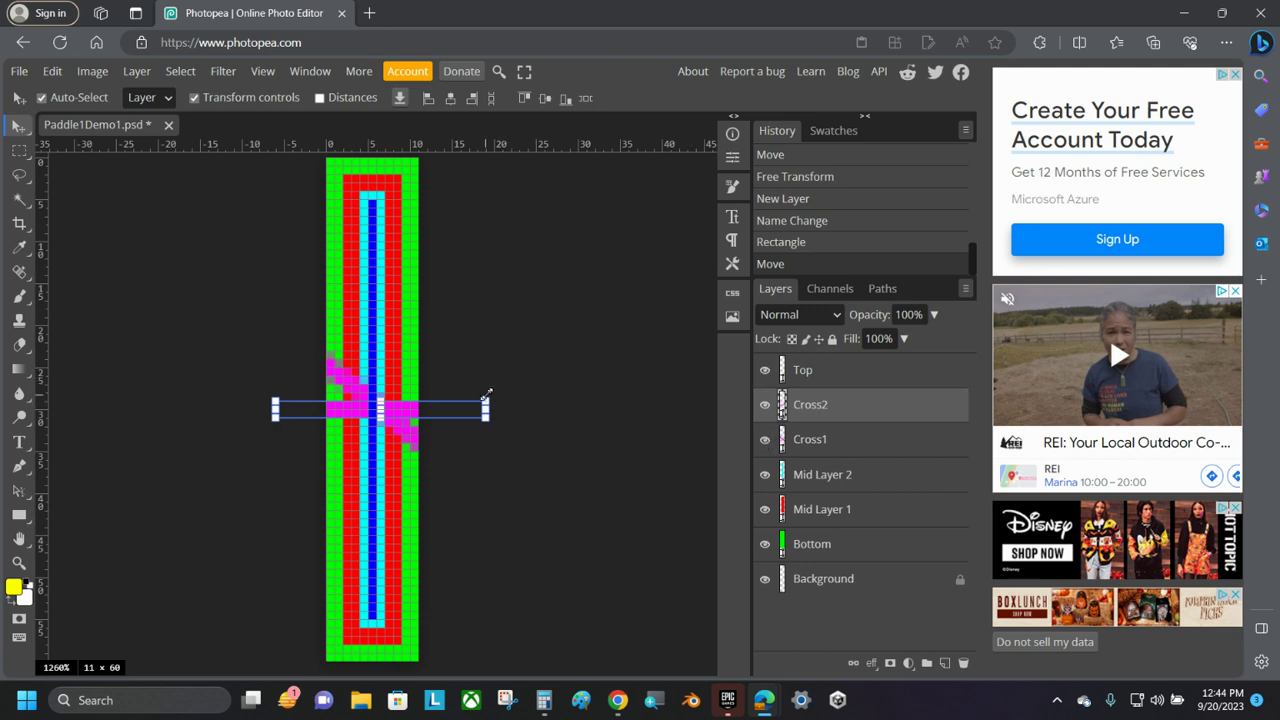
drag(489, 385, 448, 310)
click(370, 97)
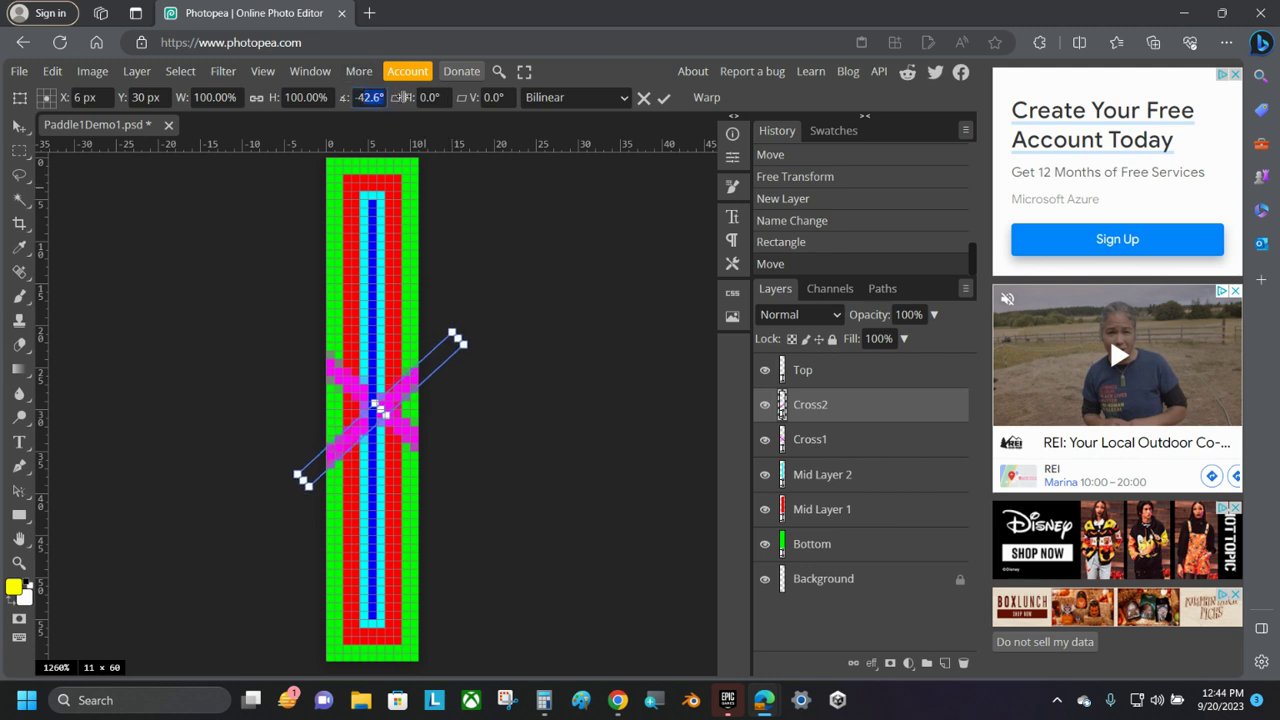
text(-40)
key(Return)
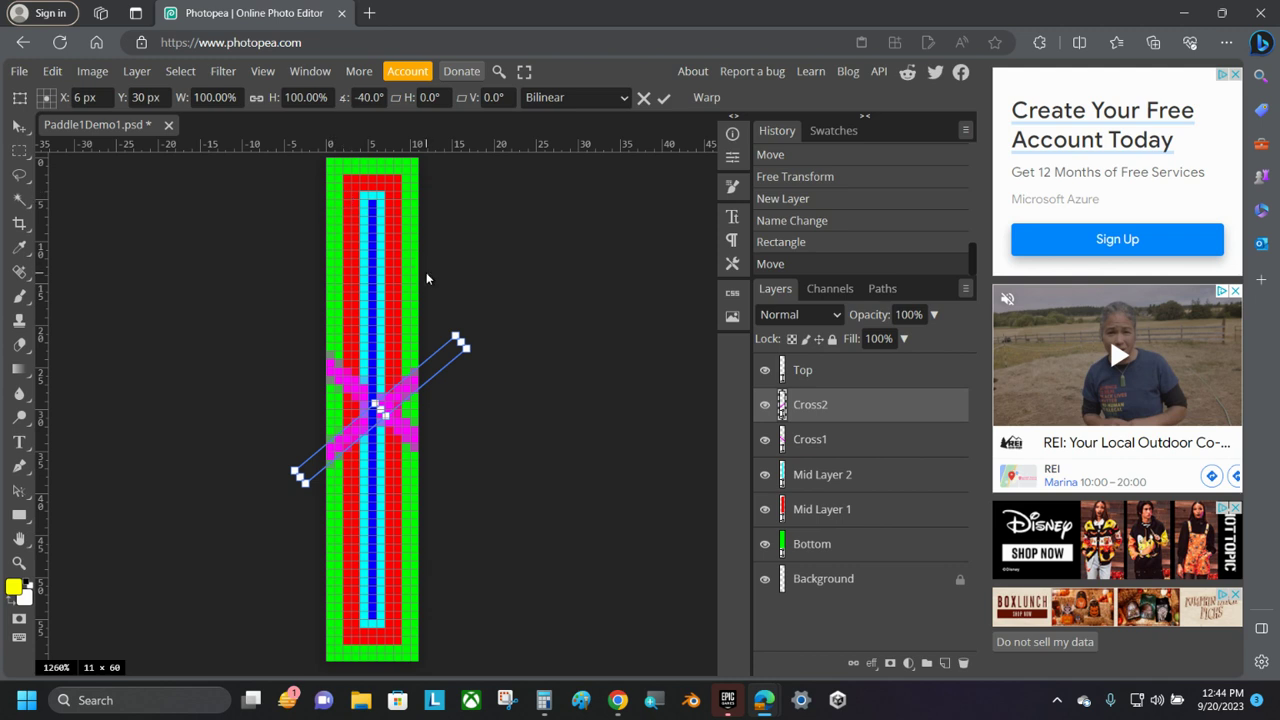
Step: Shift the rotated Cross2 bar to X 5 px, Y 29 px and save the document
key(Left)
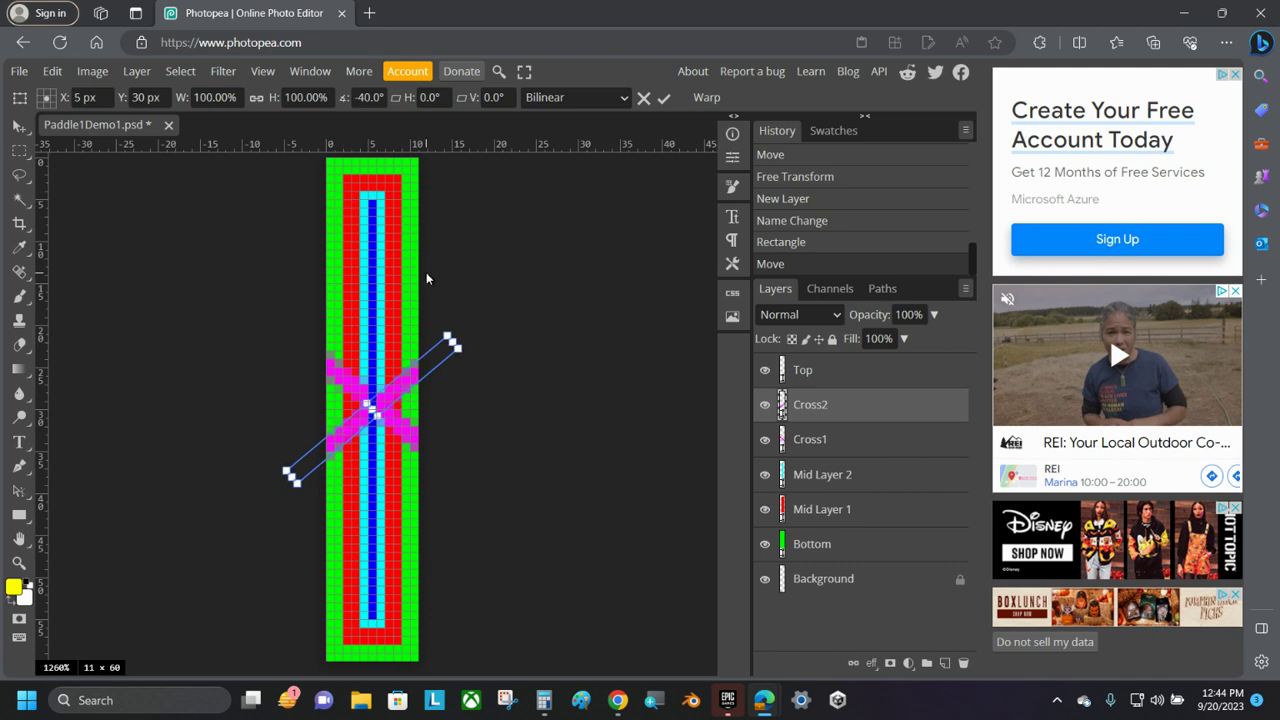
key(Up)
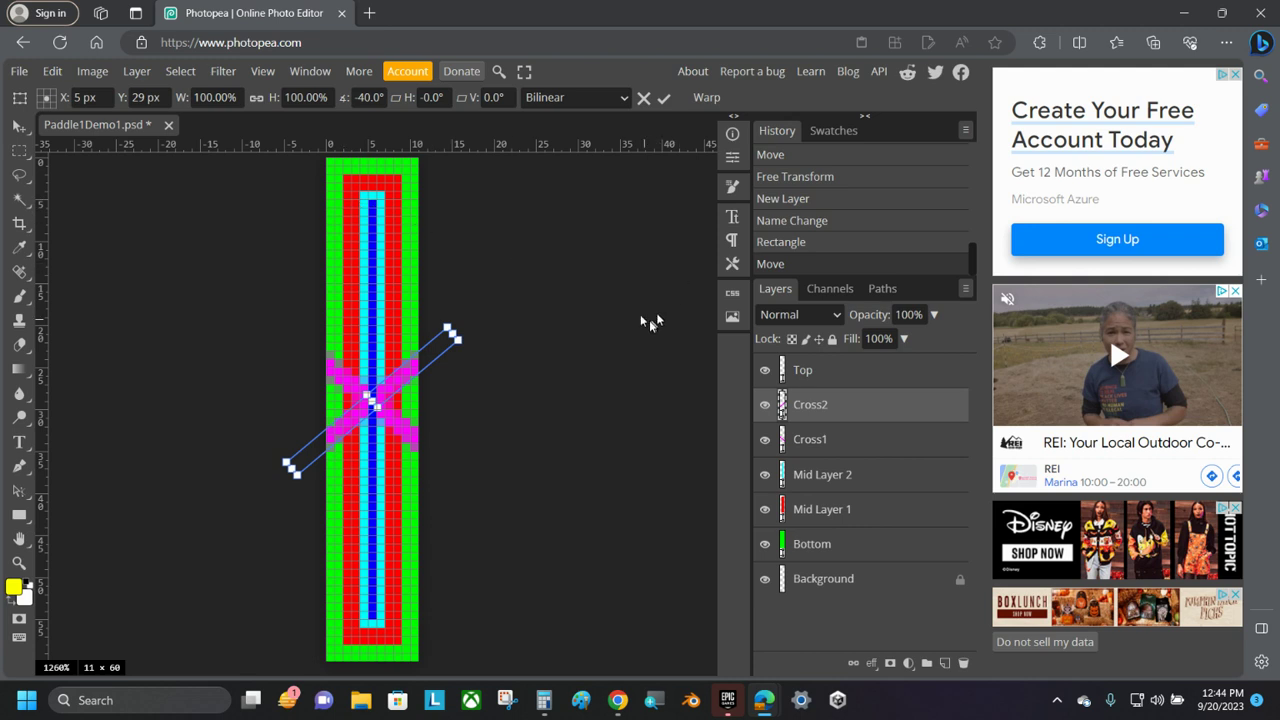
click(15, 71)
click(45, 236)
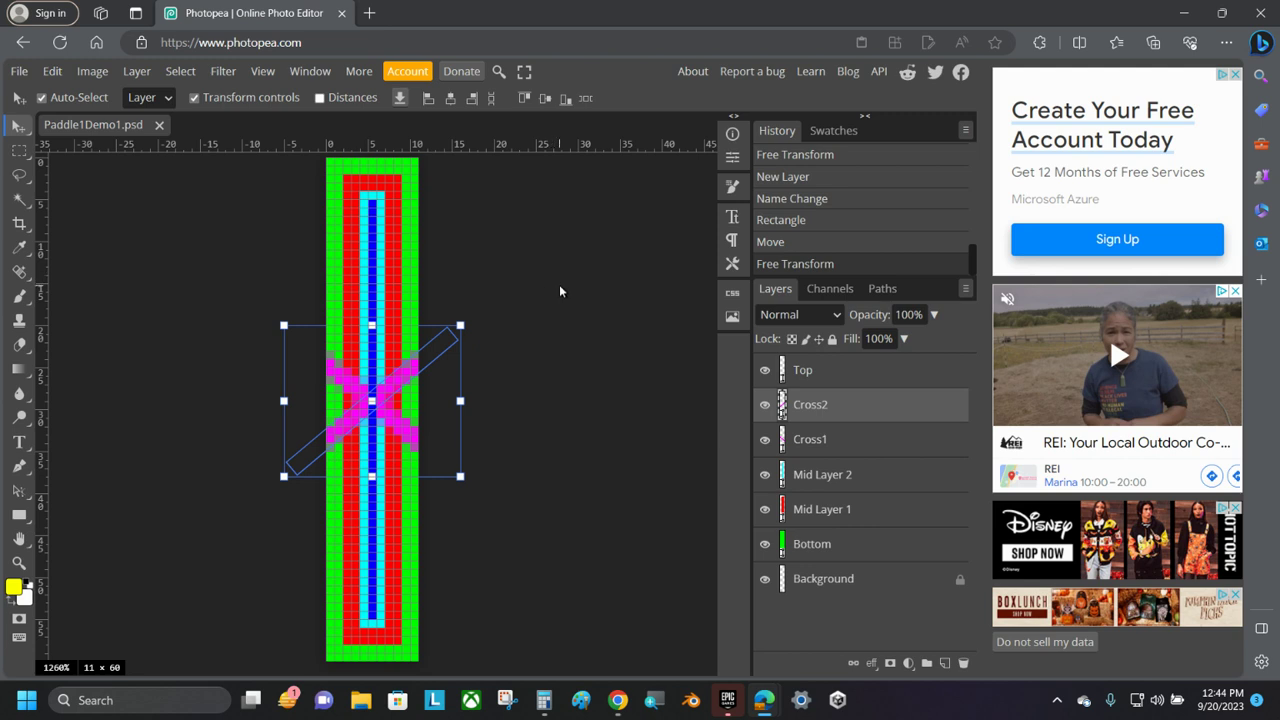
Step: Export the paddle as an 11 by 60 px PNG named Paddle1Demo1Image1
click(18, 74)
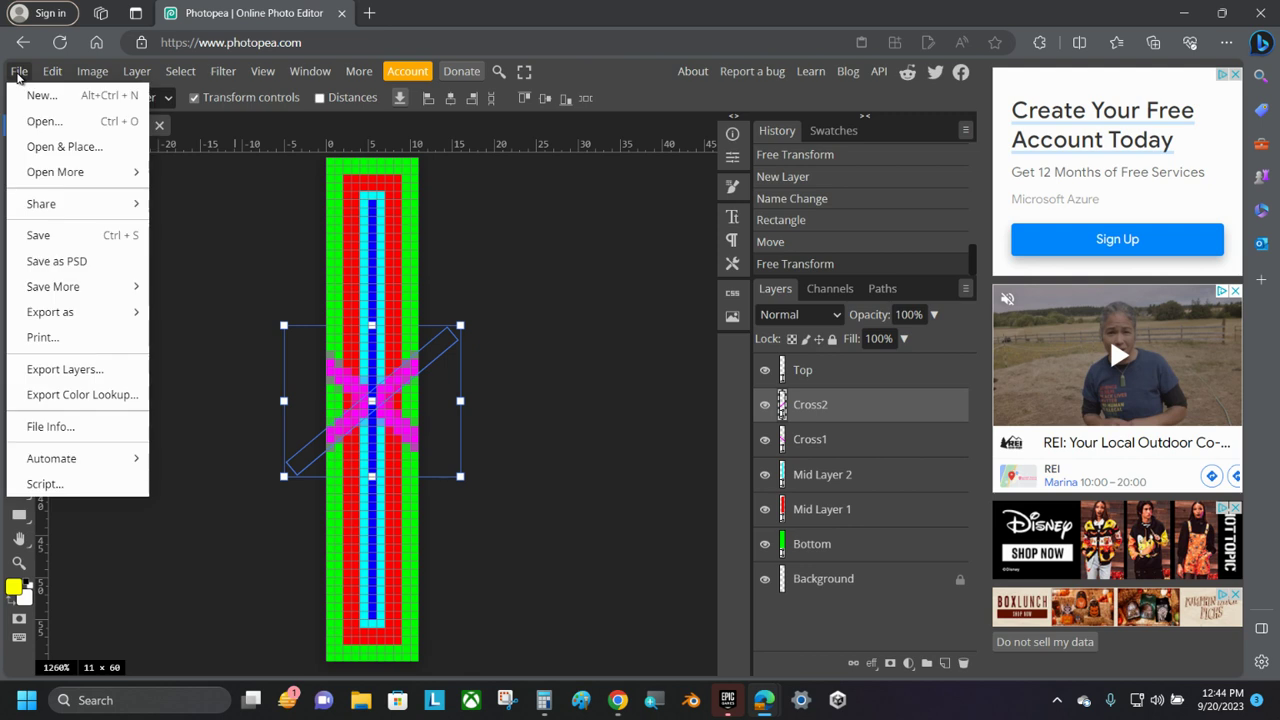
mouse_move(57, 314)
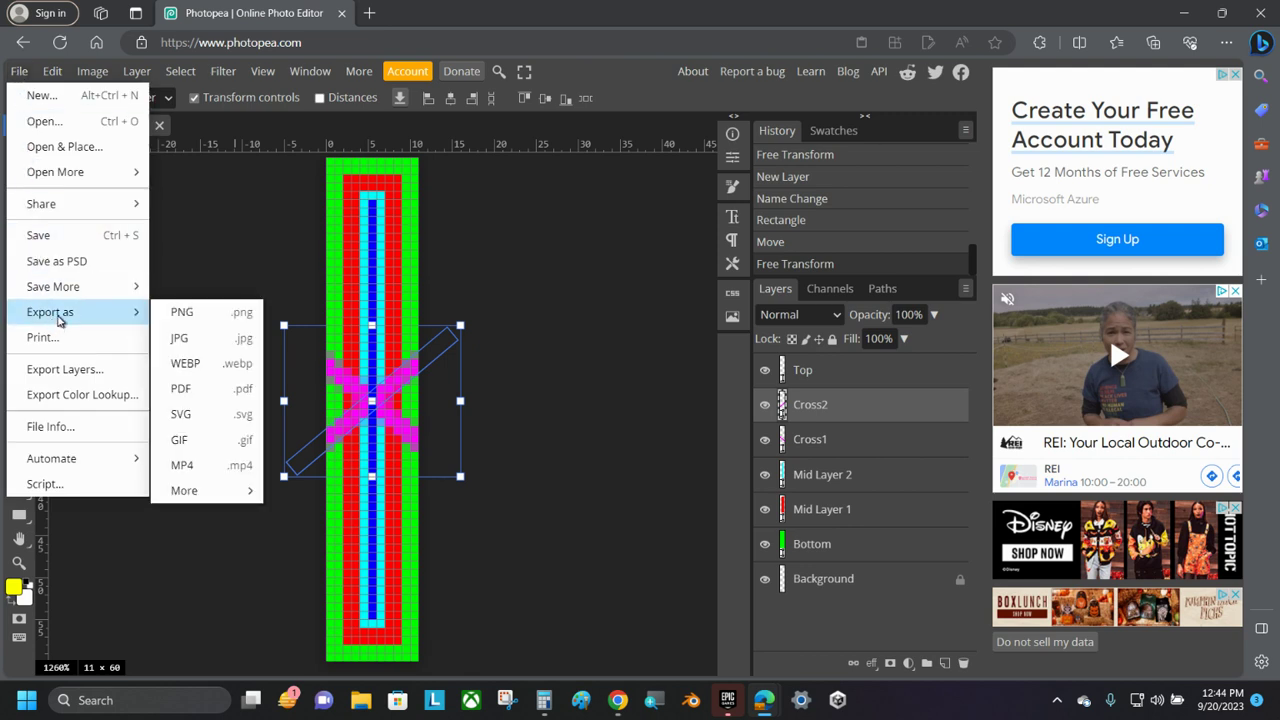
click(192, 315)
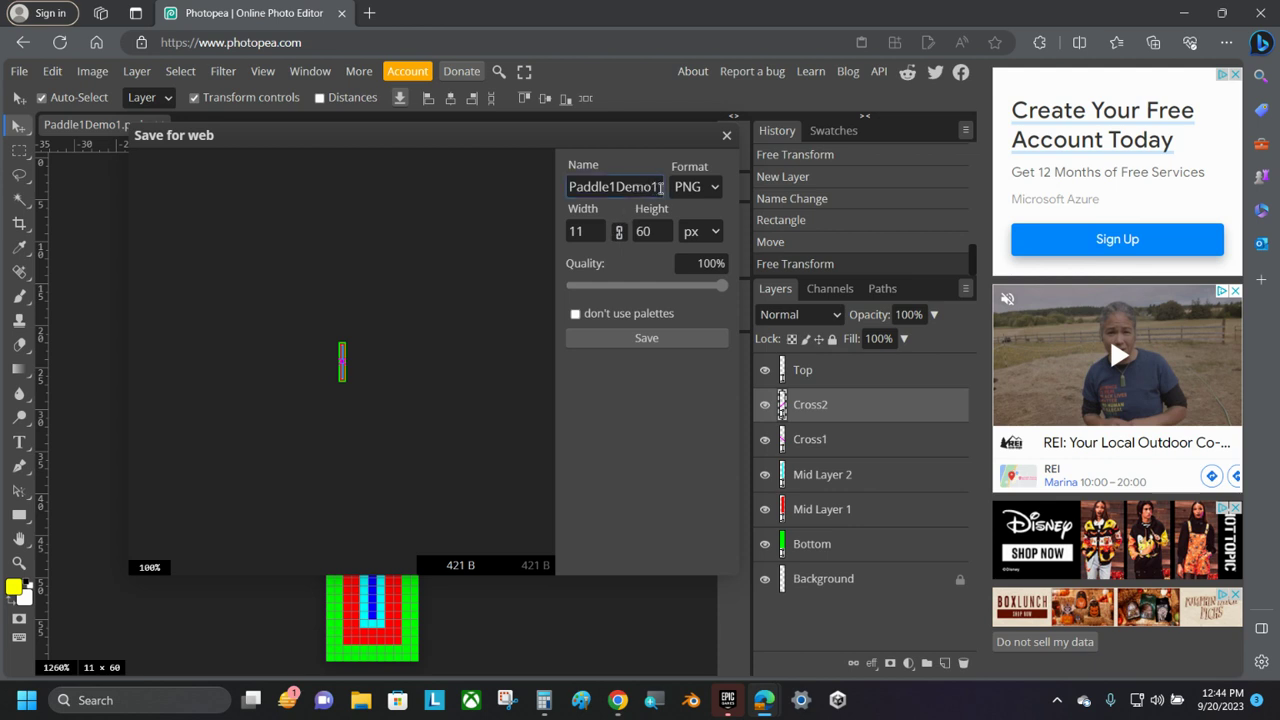
text(Image1)
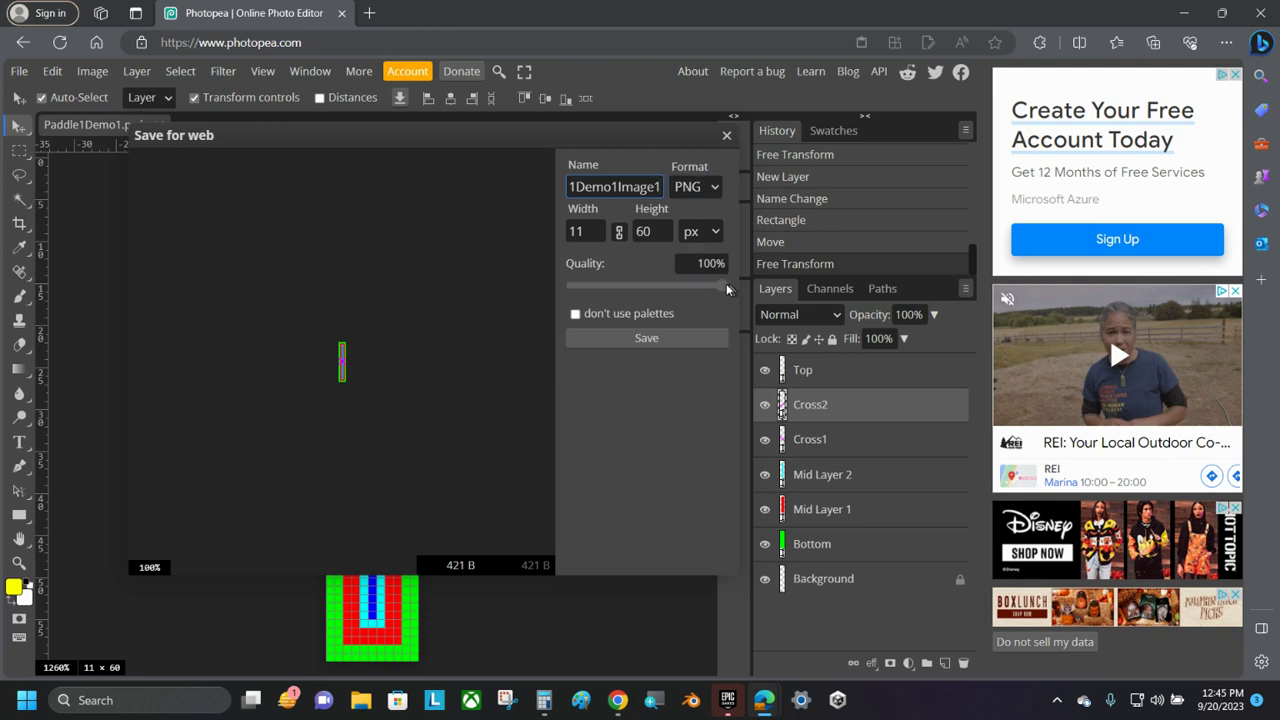
click(665, 337)
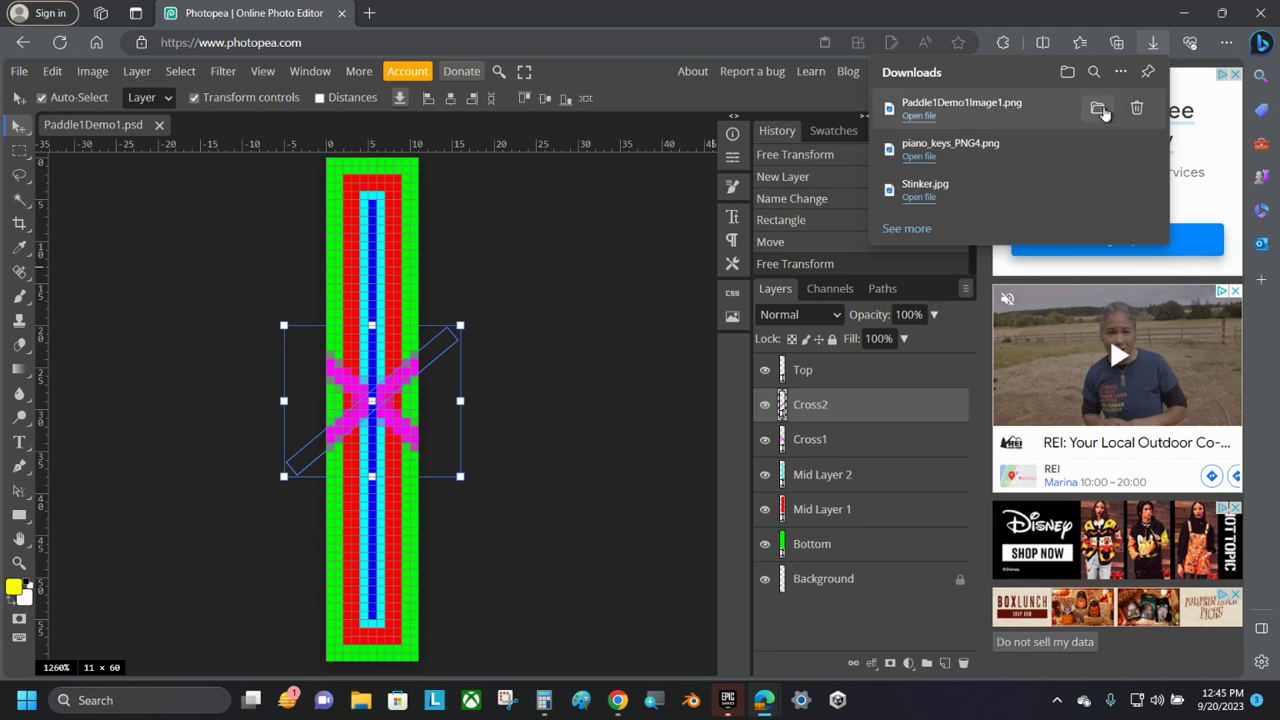
Step: Transfer the exported Paddle1Demo1Image1 file from Downloads to the Demo folder inside Game Design, Graphics, Pong
click(1099, 110)
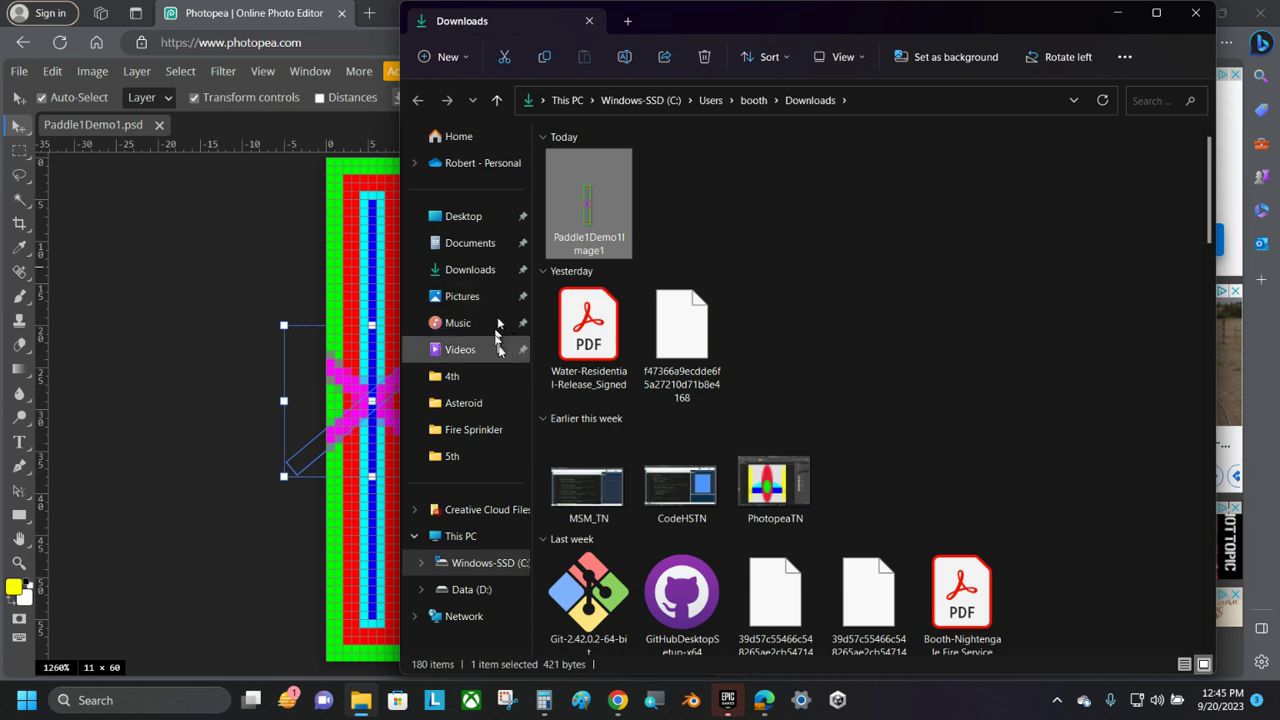
click(468, 383)
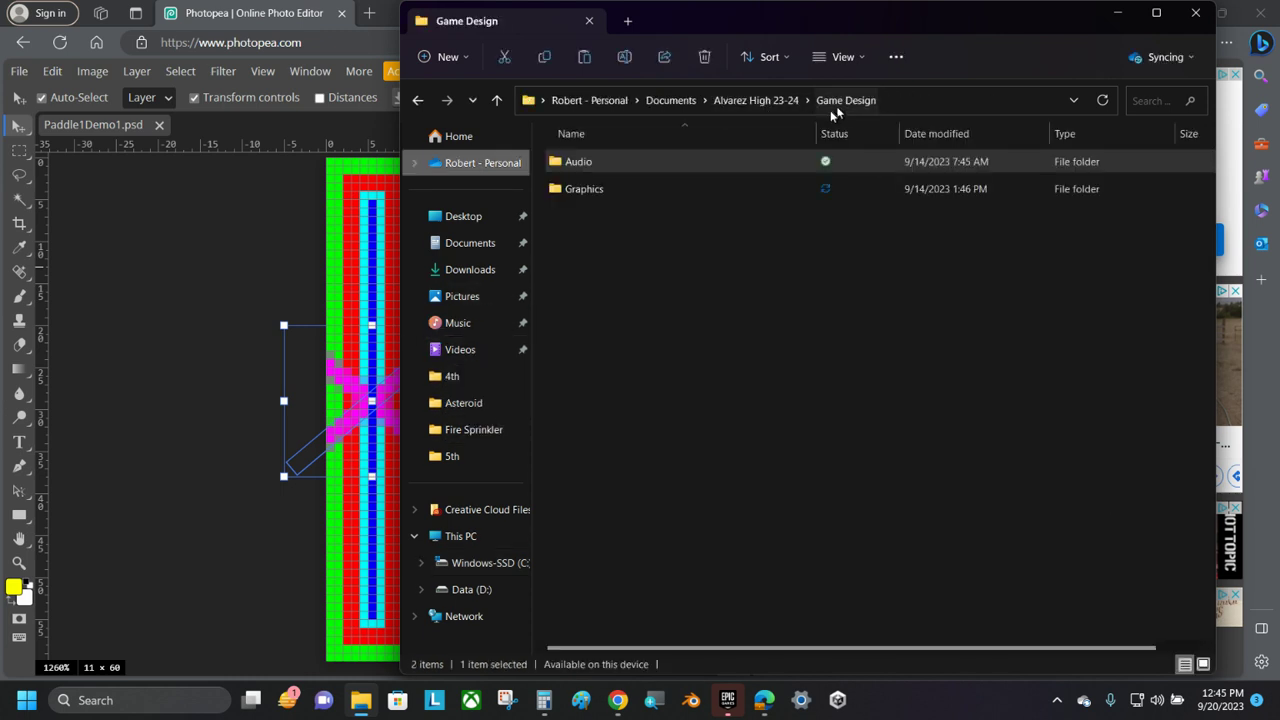
double_click(599, 190)
click(584, 217)
double_click(585, 218)
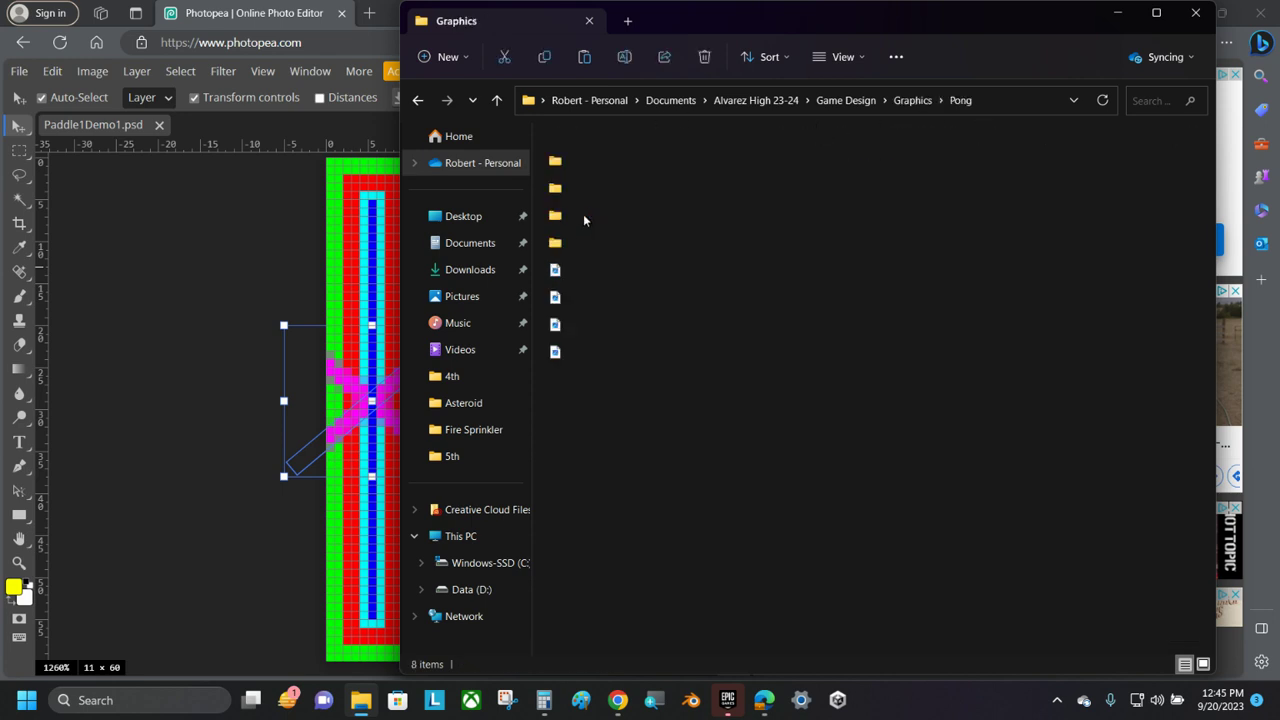
double_click(590, 243)
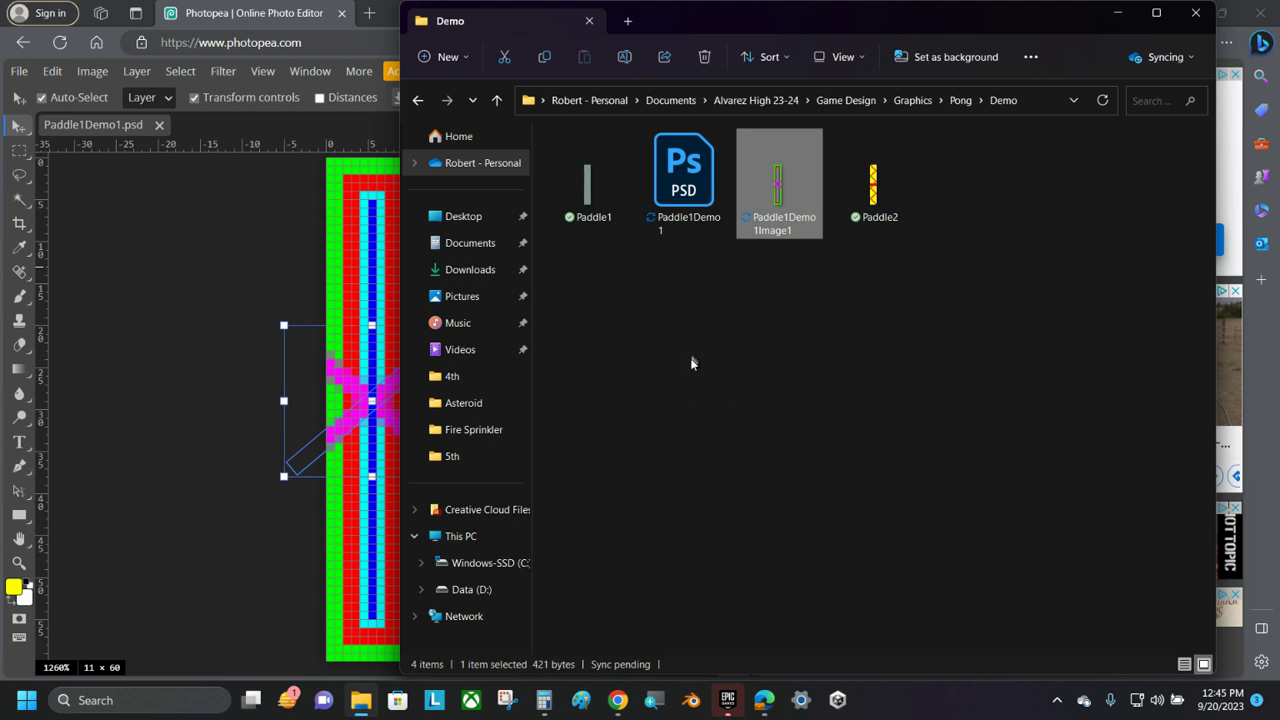
Step: Switch to the Adding Graphics program in CodeHS and go to the paddle variables in default.js
click(208, 252)
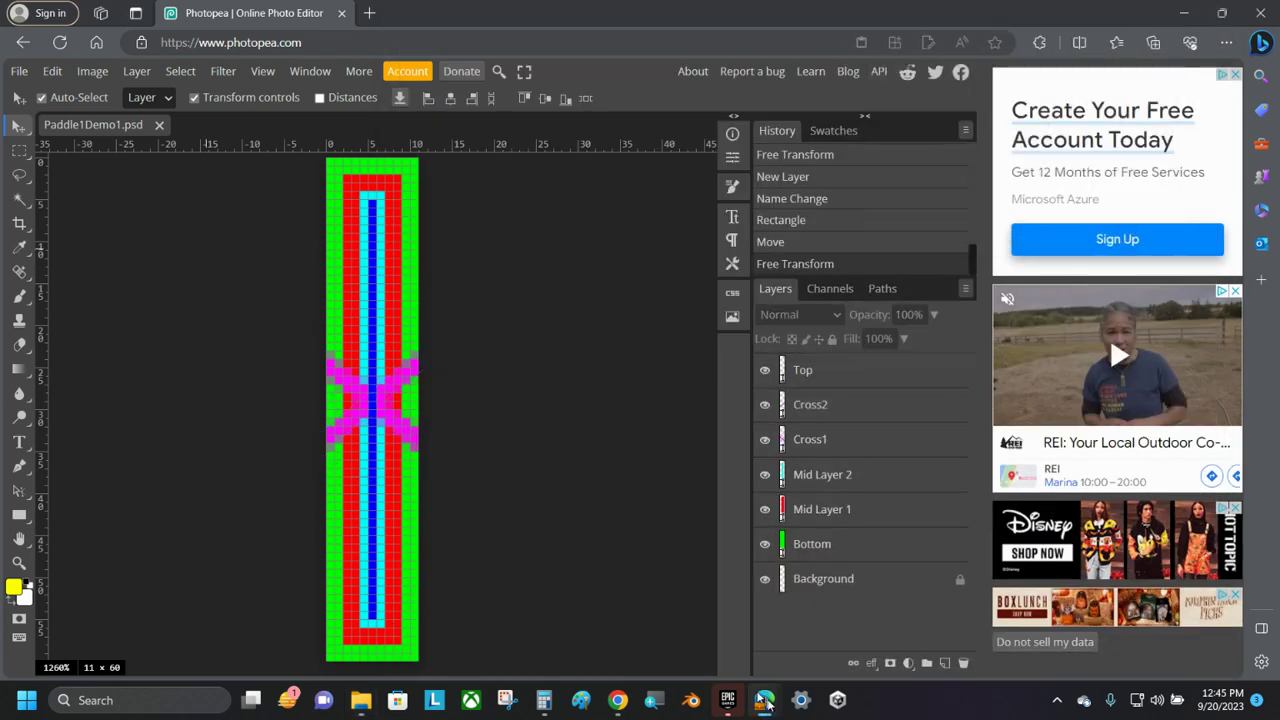
mouse_move(764, 700)
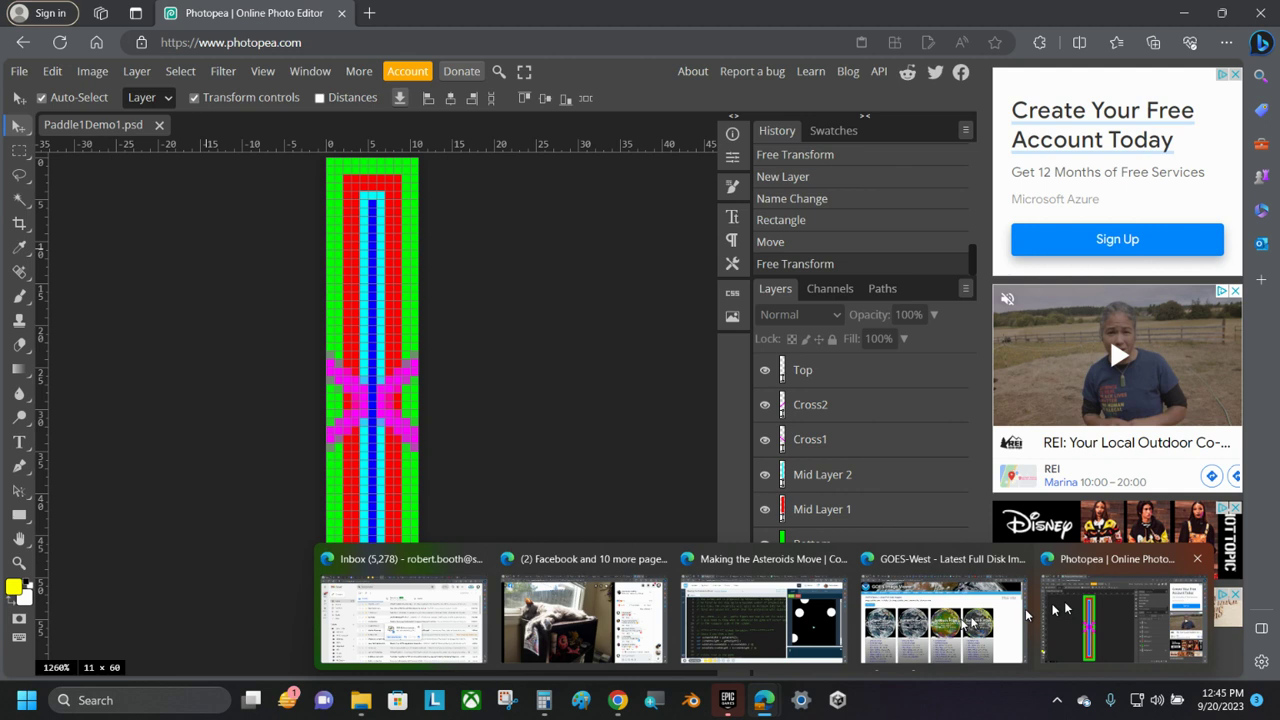
click(1108, 614)
mouse_move(758, 705)
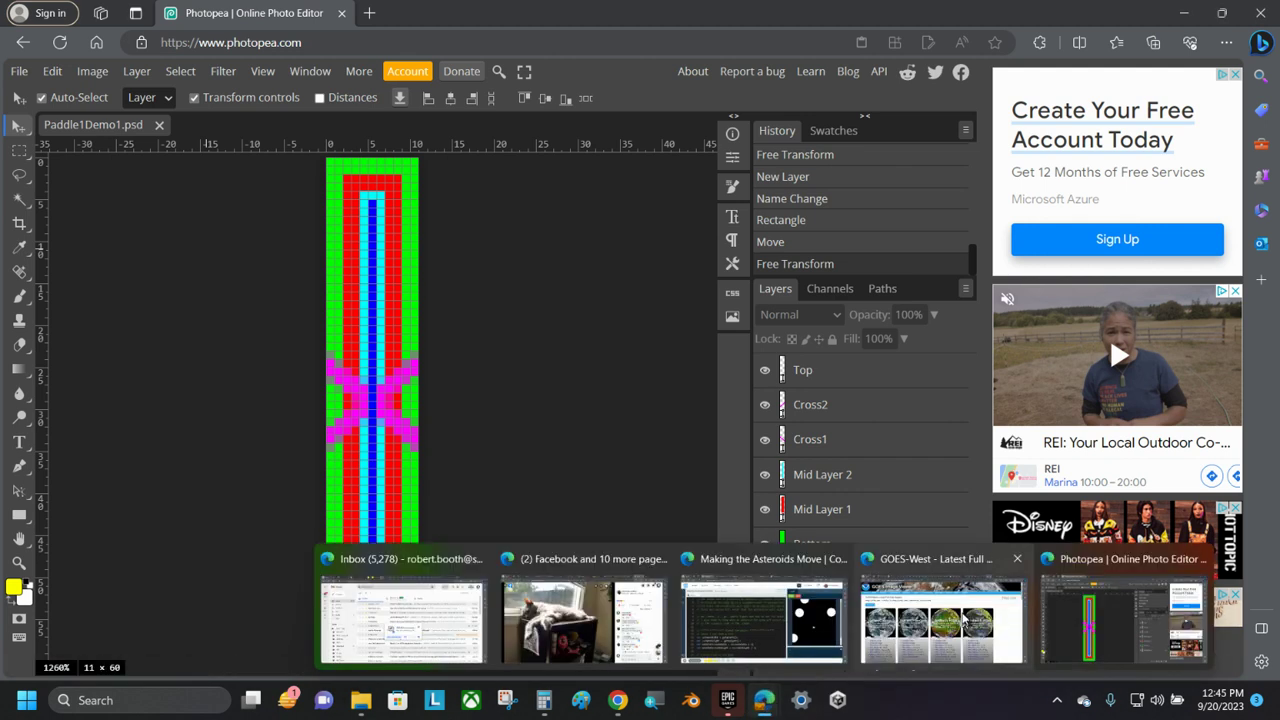
click(912, 610)
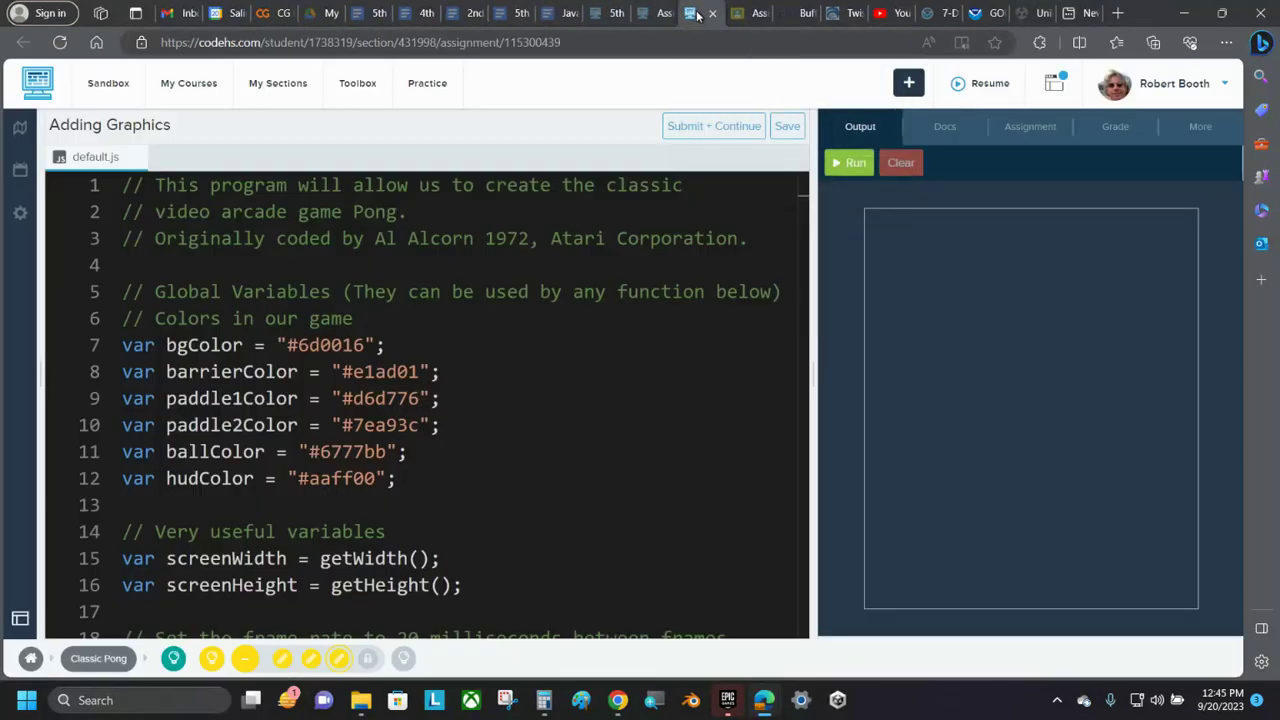
click(694, 12)
scroll(529, 274, down, 2)
scroll(529, 274, down, 5)
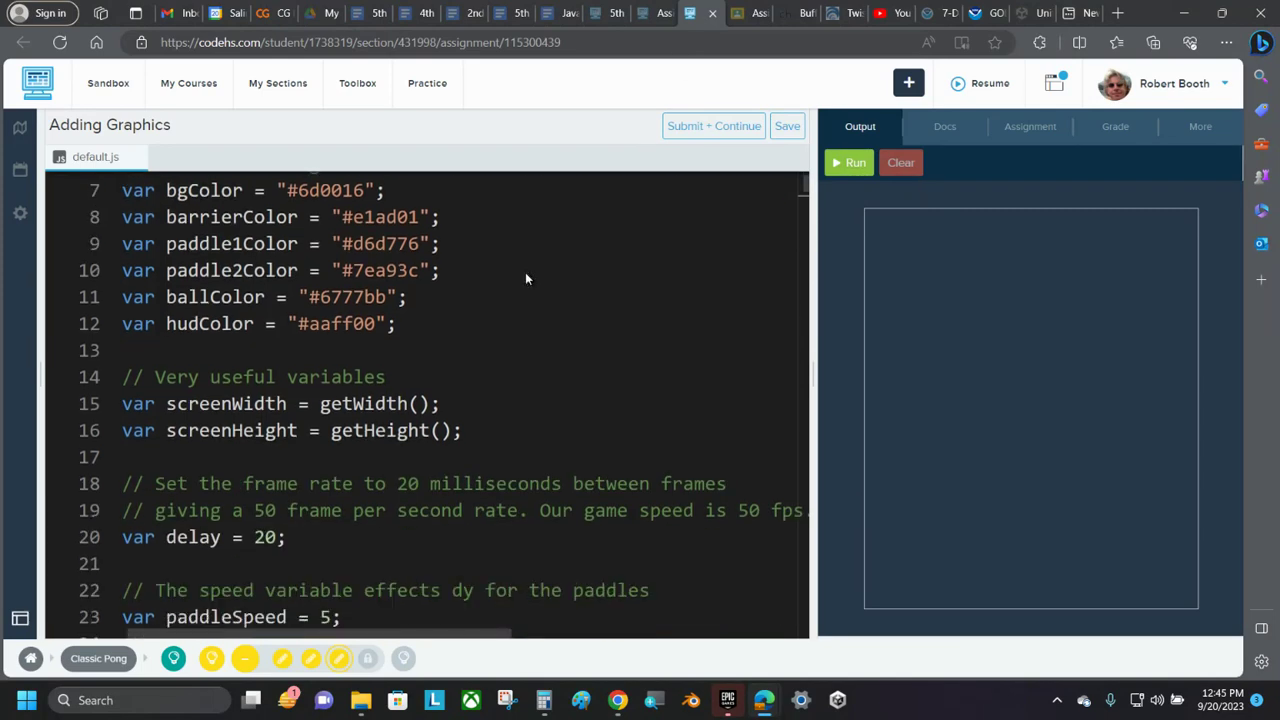
scroll(520, 267, down, 1)
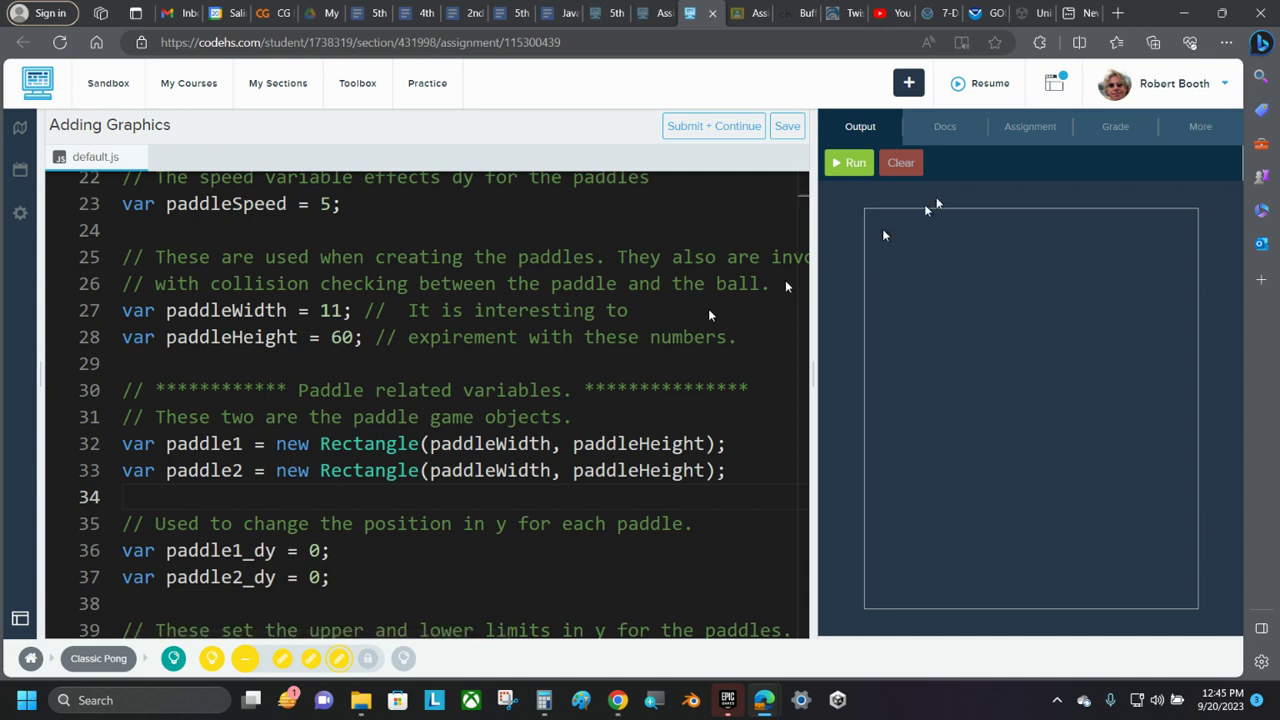
Step: Run the Pong program, start play and move both paddles to examine them, and clear the output
click(850, 163)
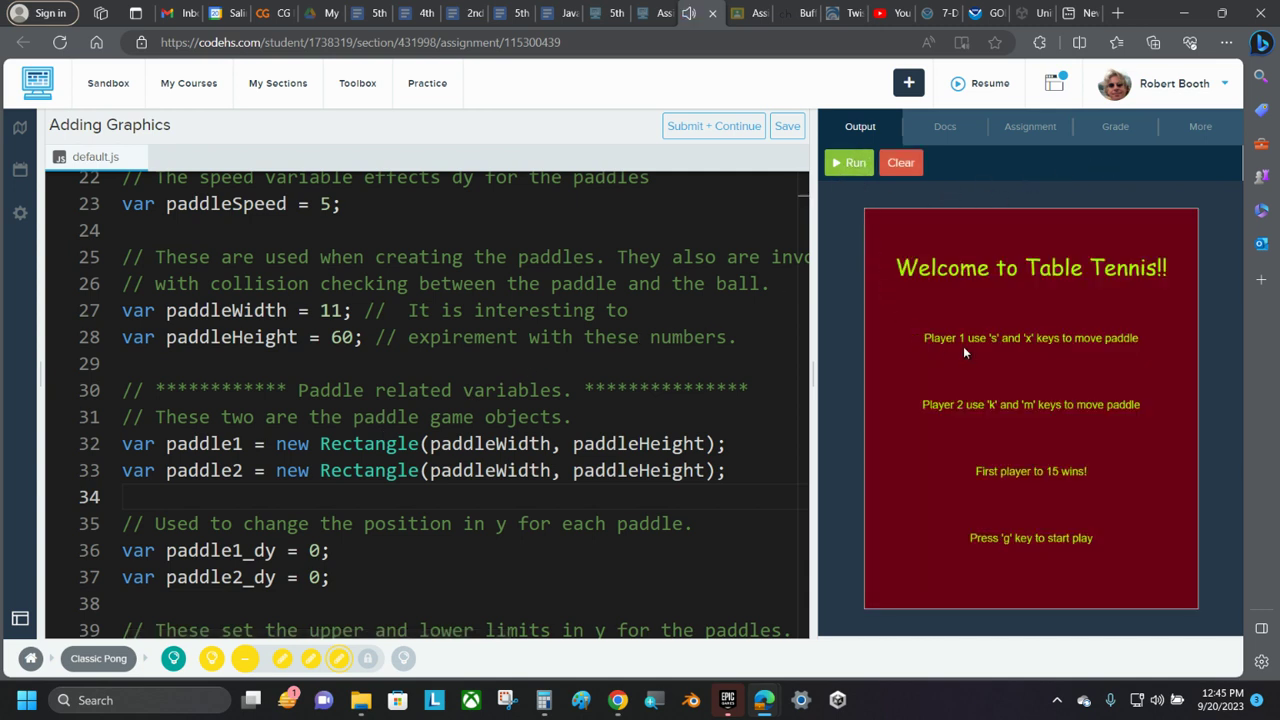
key(g)
key(m)
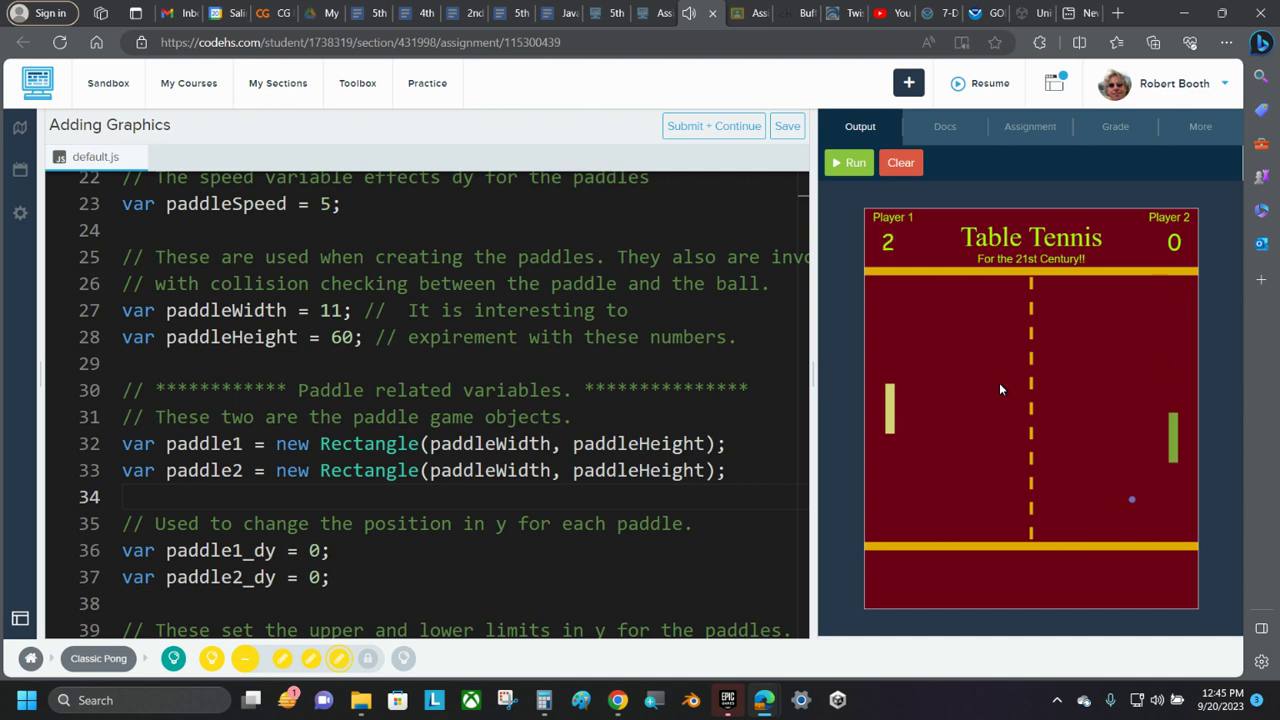
key(m)
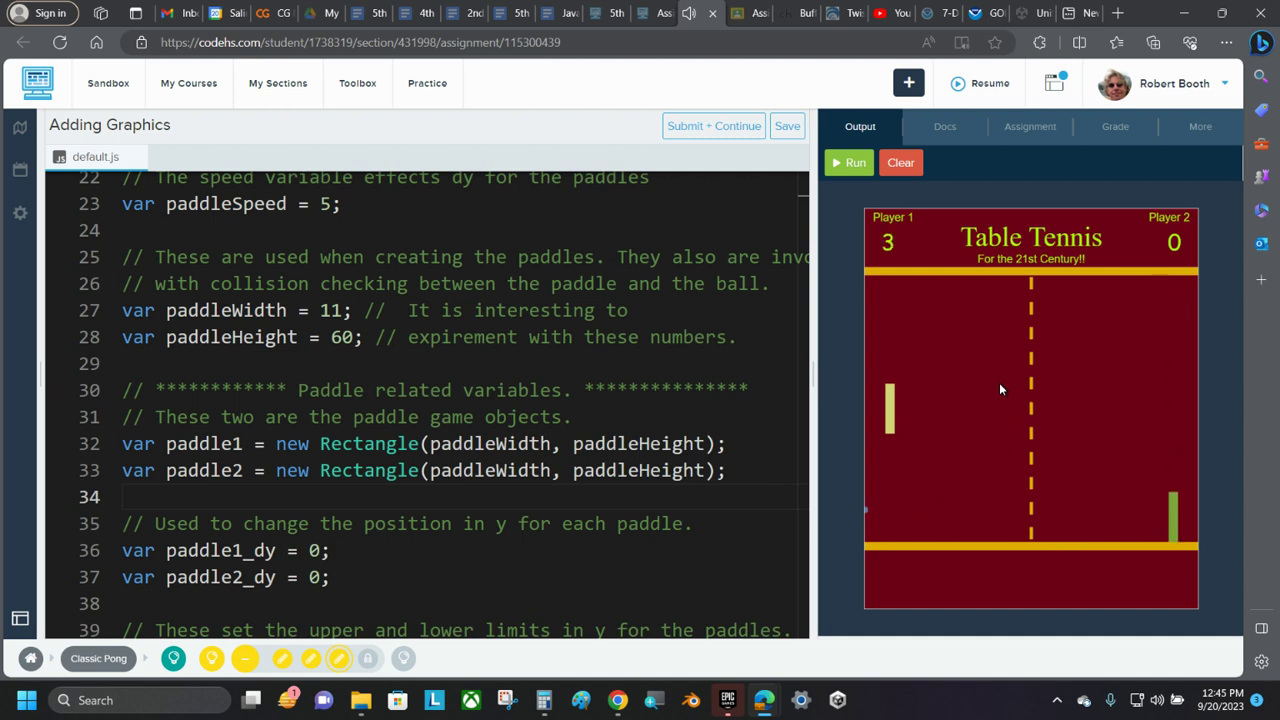
key(z)
key(k)
key(z)
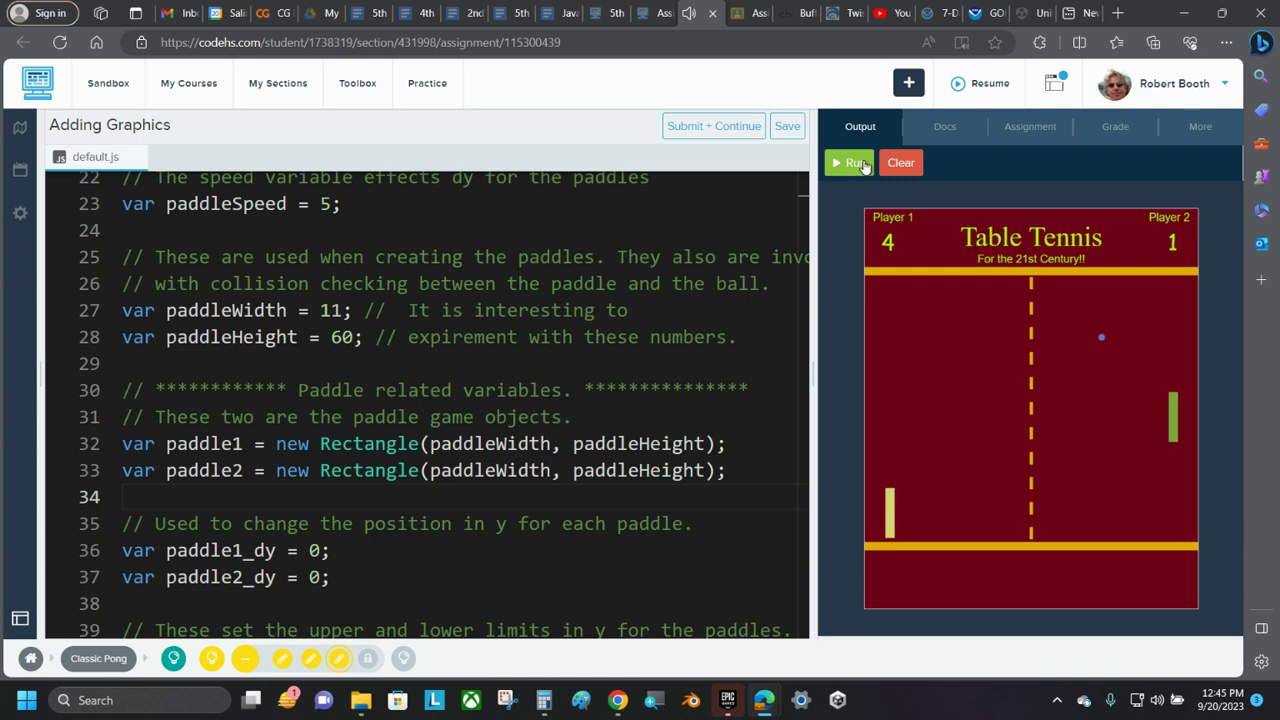
click(887, 166)
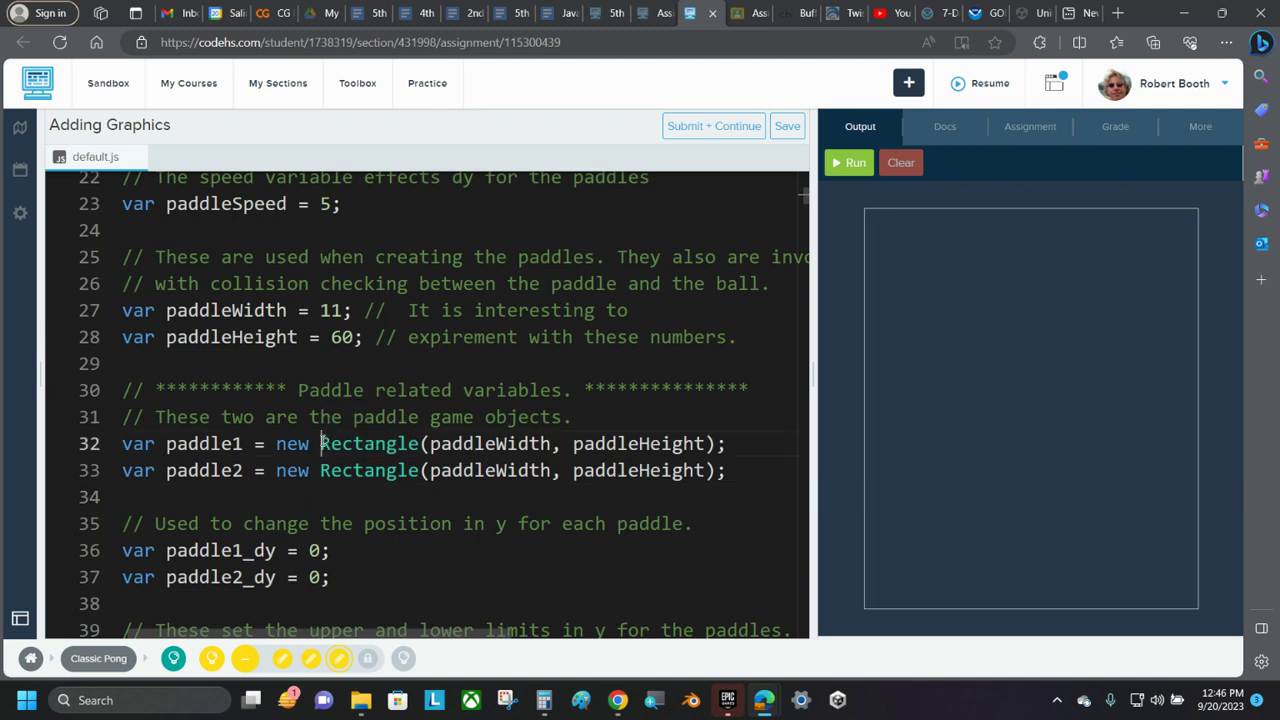
Step: Replace the Rectangle constructor in the paddle1 declaration on line 32 with WebImage("")
drag(321, 443, 713, 443)
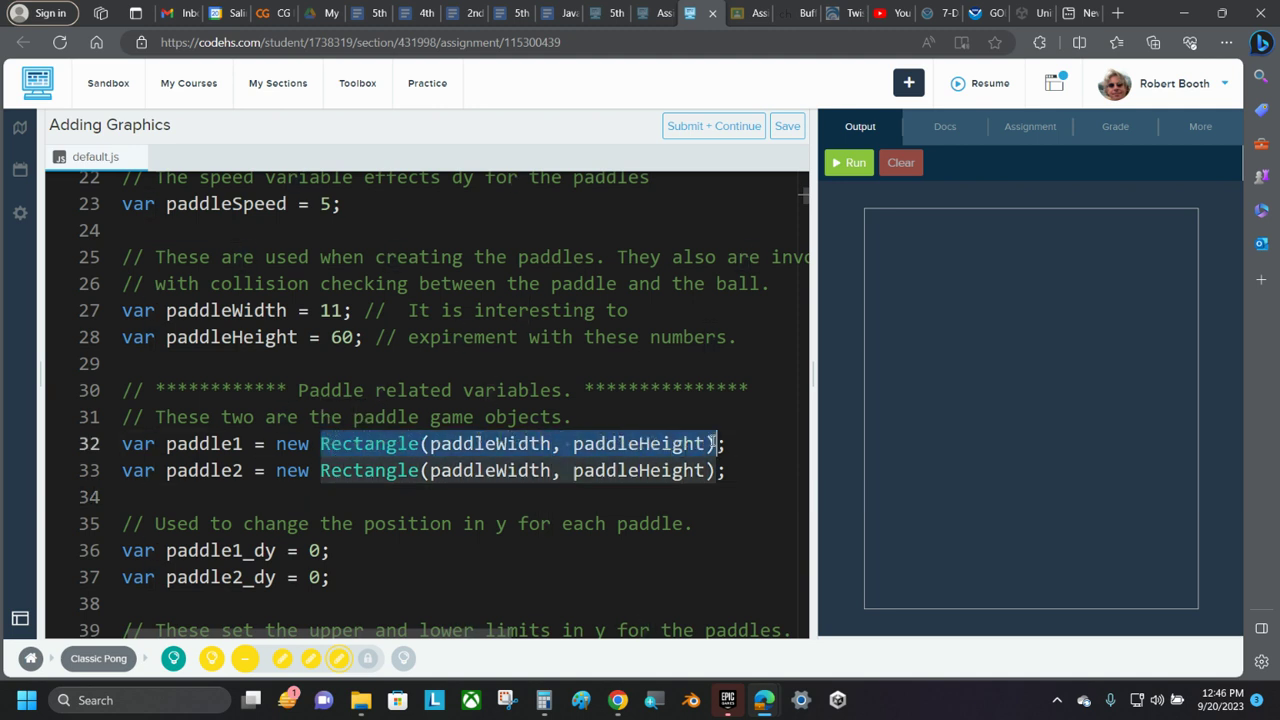
text(Web)
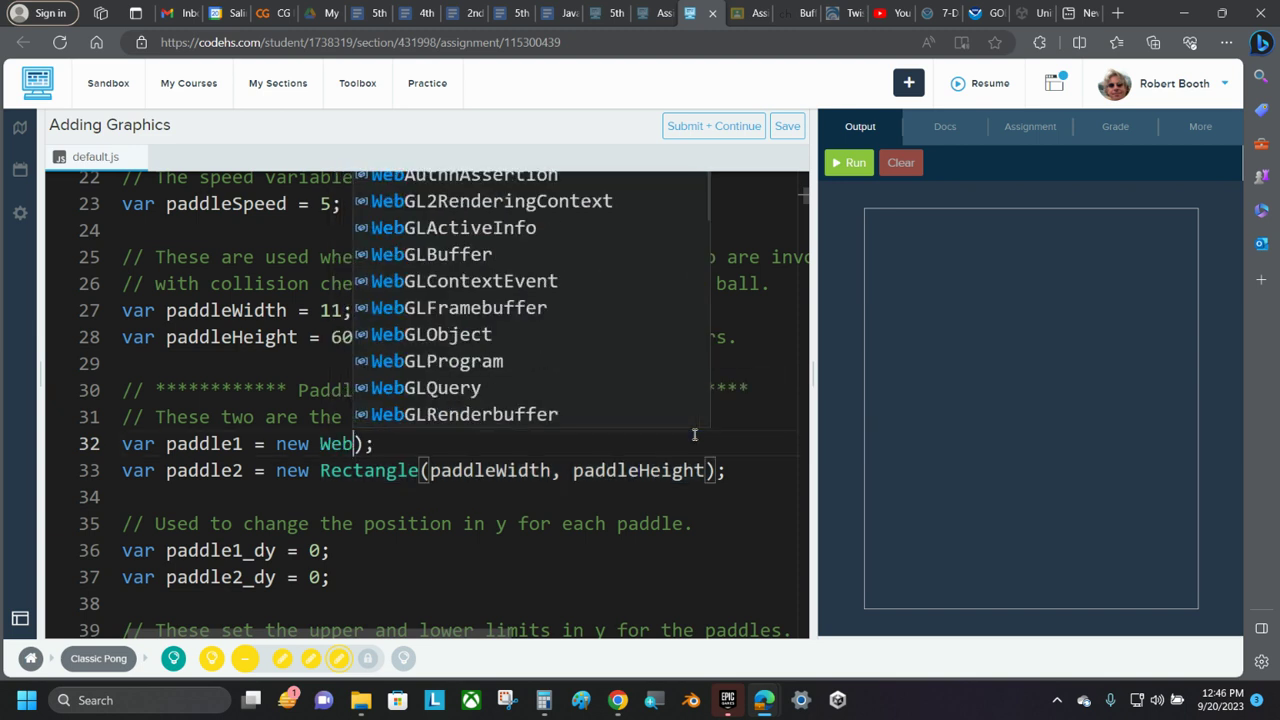
text(Image)
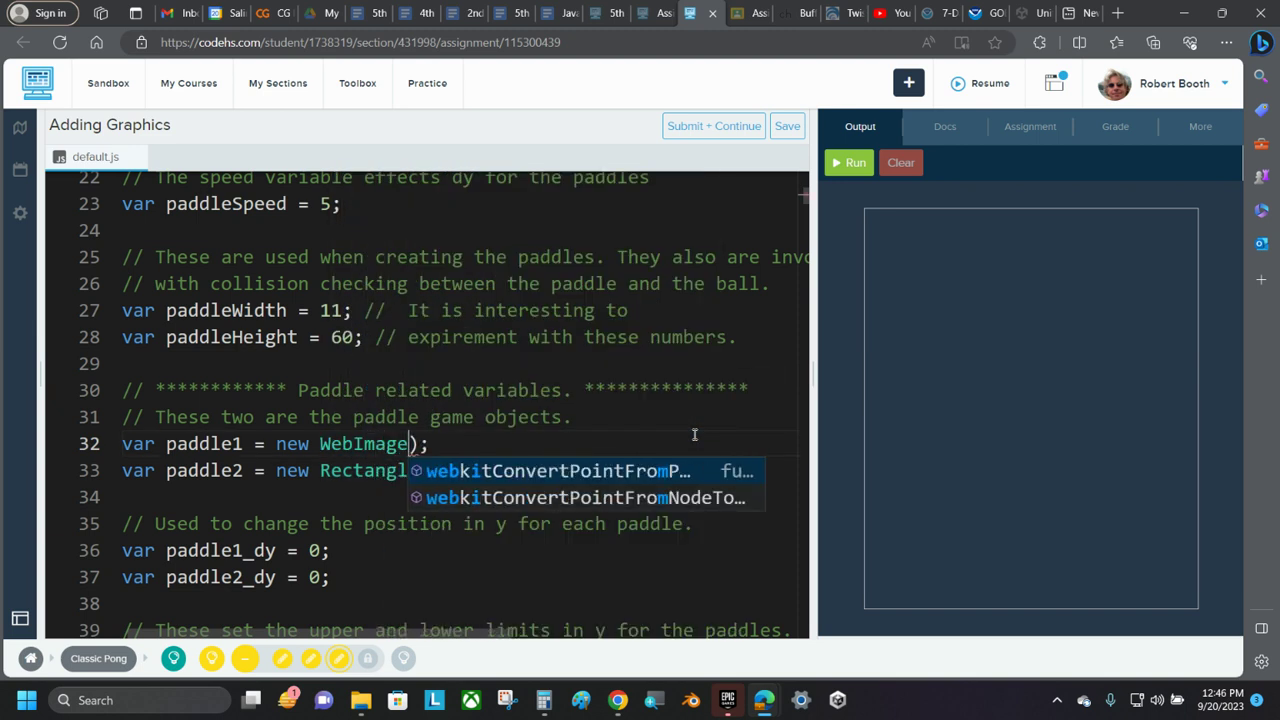
text((")
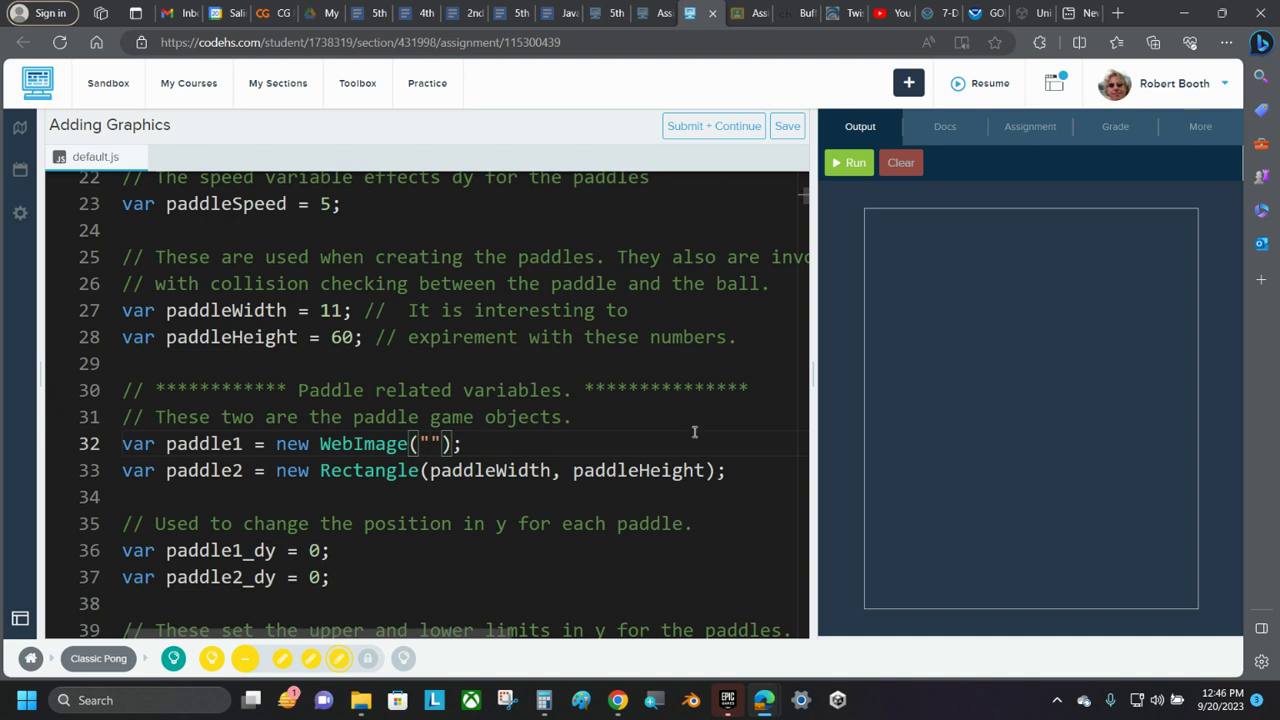
Step: Copy new WebImage(""); from the paddle1 declaration over the Rectangle constructor of paddle2 on line 33
drag(281, 447, 456, 442)
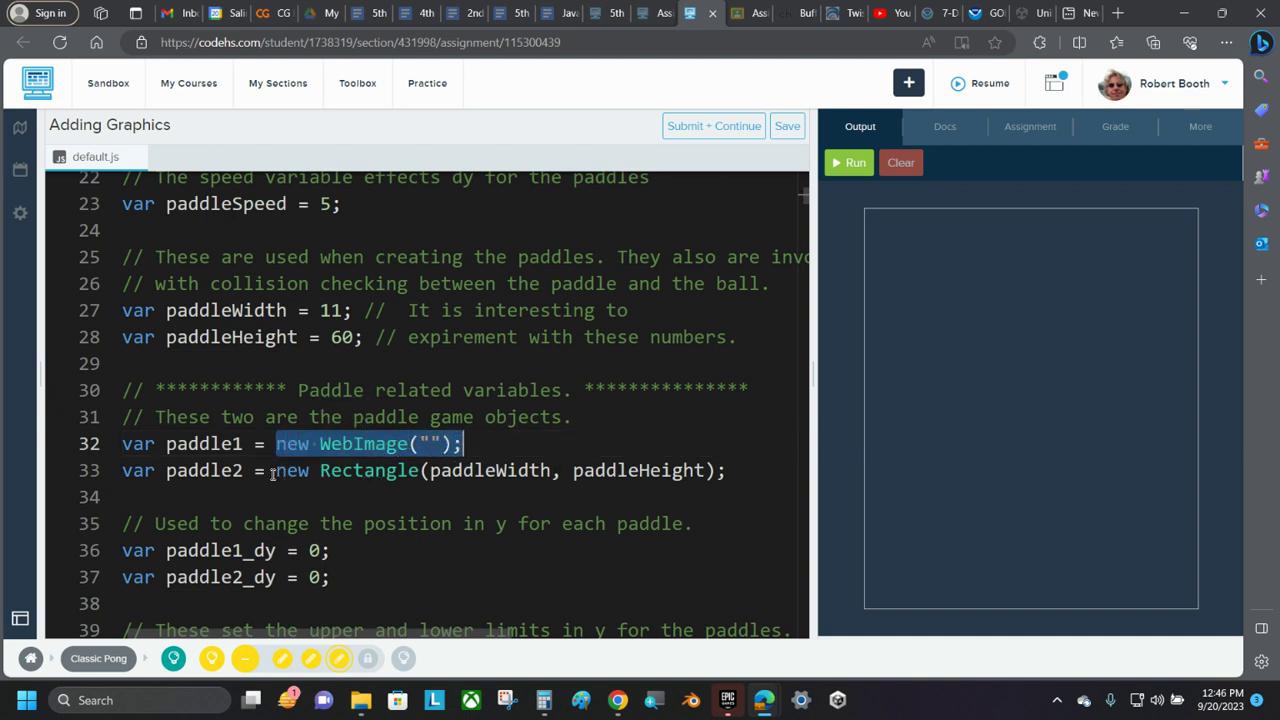
drag(276, 472, 726, 474)
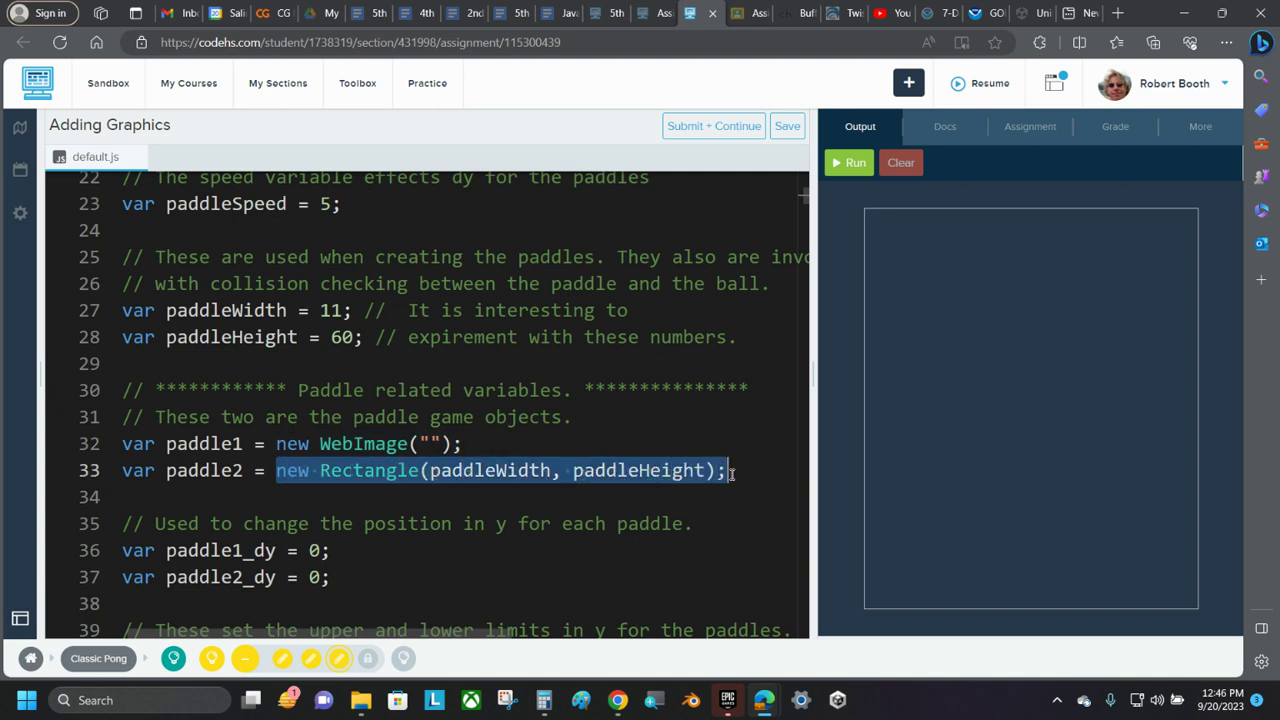
text(new WebImage("");)
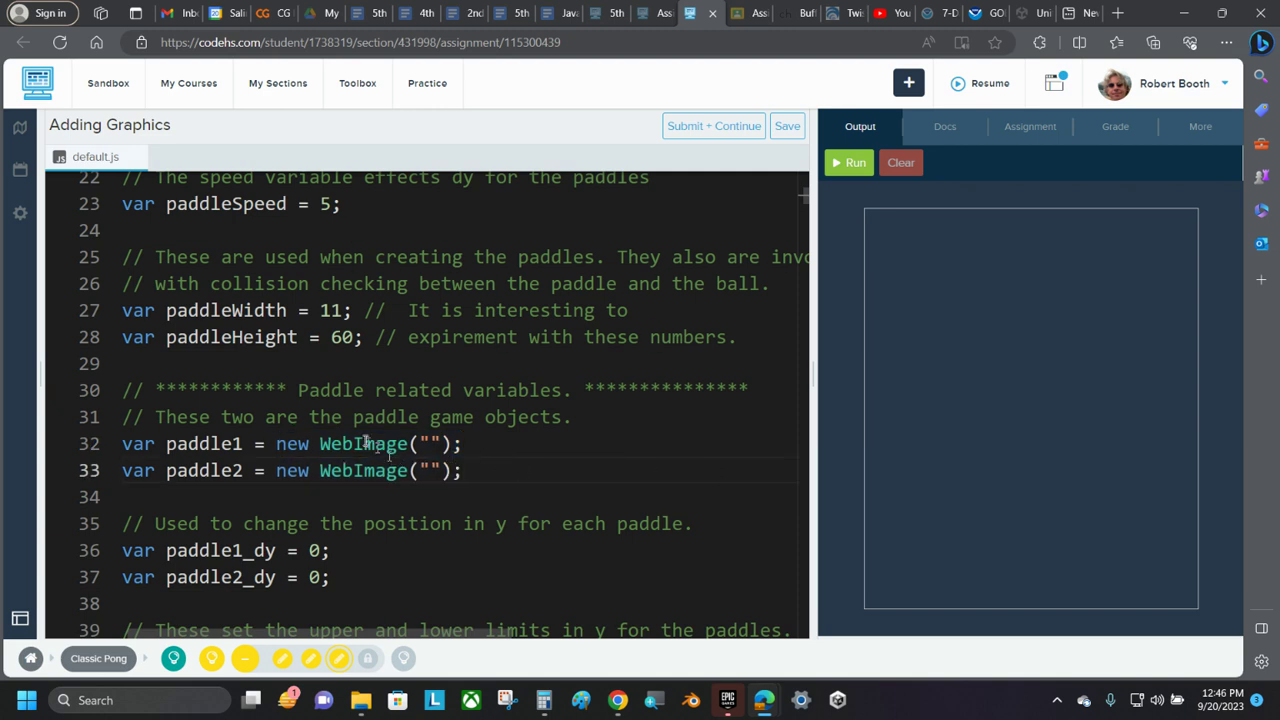
click(321, 443)
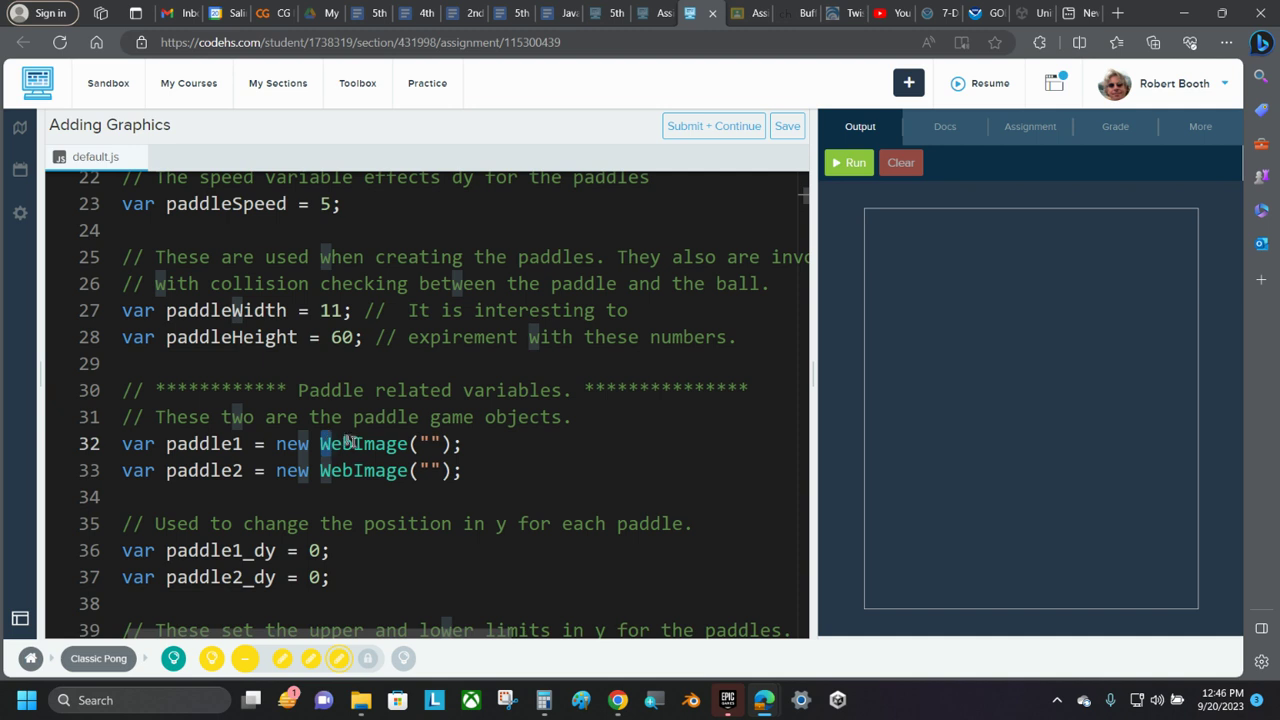
click(356, 444)
click(497, 444)
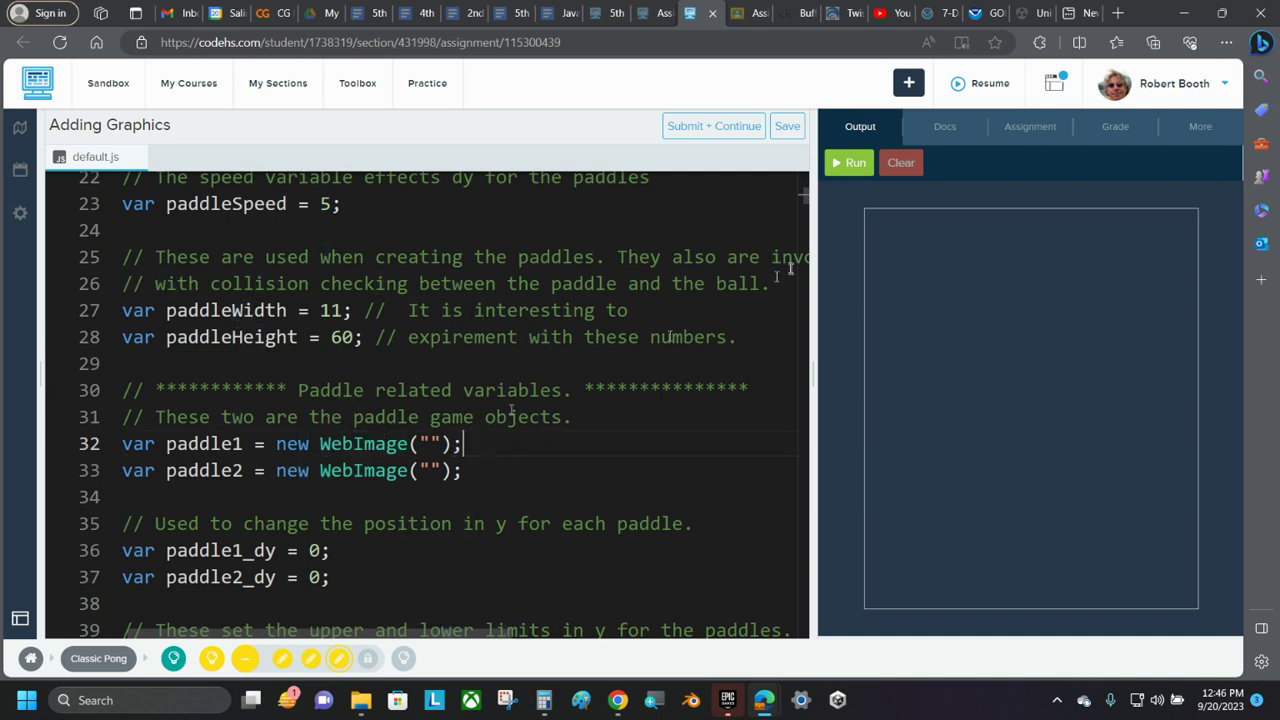
Step: Run the program with the empty WebImage paddles, start play to check how they look, and clear the output
click(851, 170)
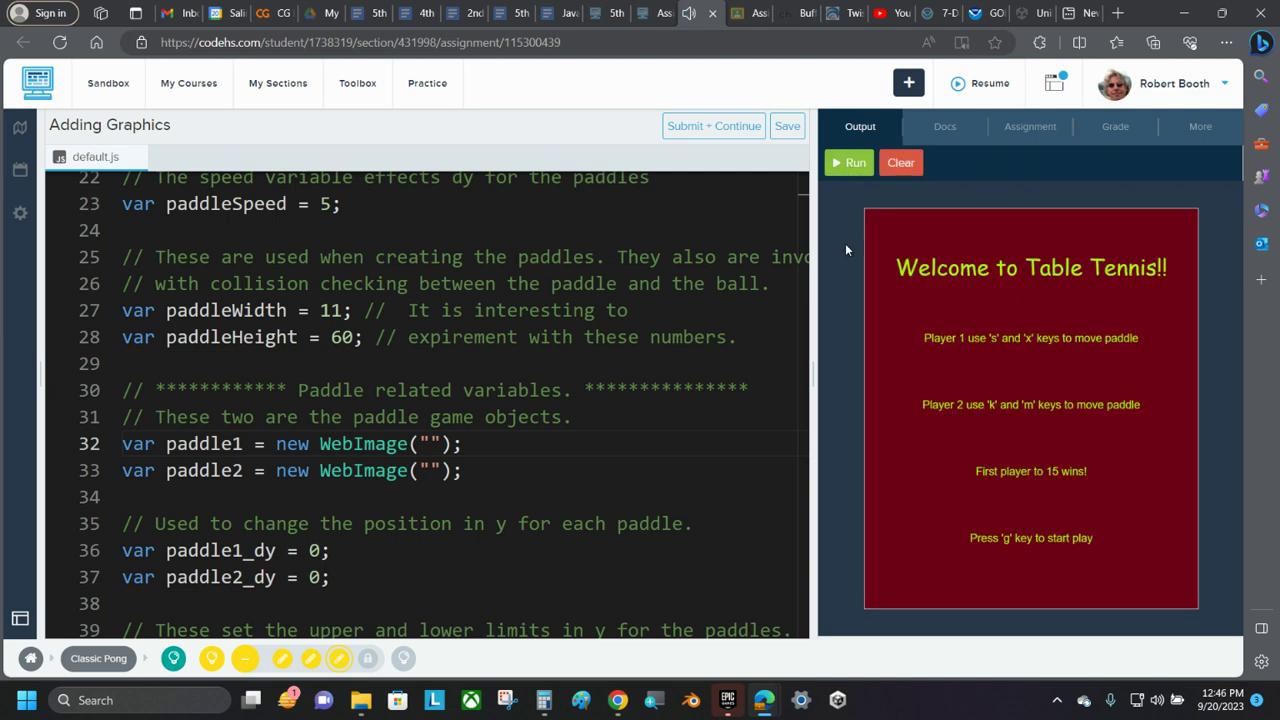
click(986, 405)
key(g)
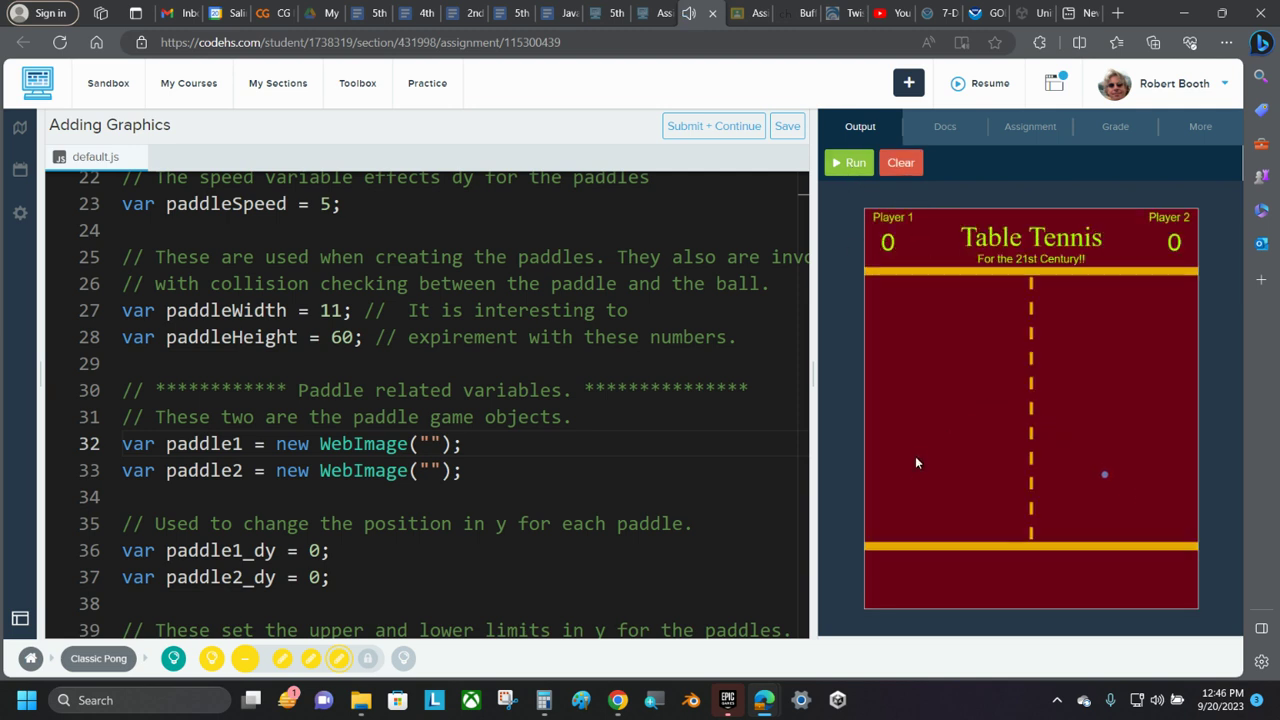
click(900, 162)
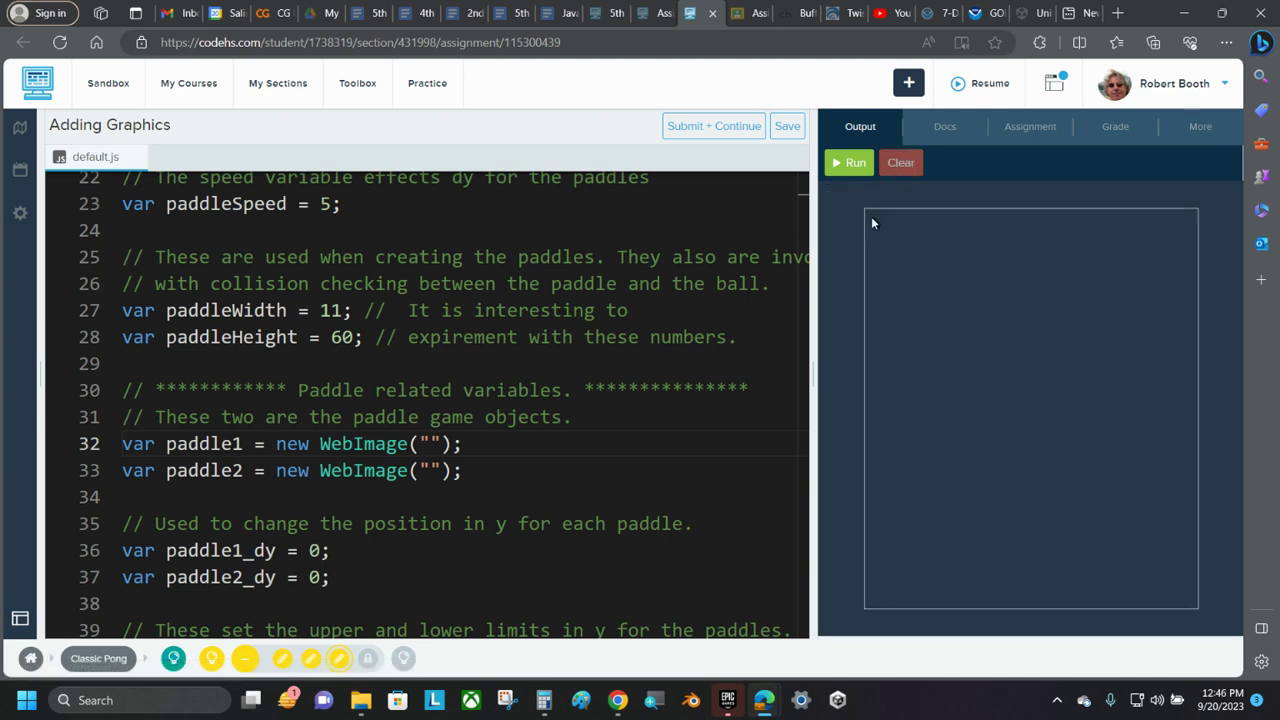
Step: Upload the Paddle1Demo1Image1 file from the Demo folder inside Game Design, Graphics, Pong as media to CodeHS
click(1198, 125)
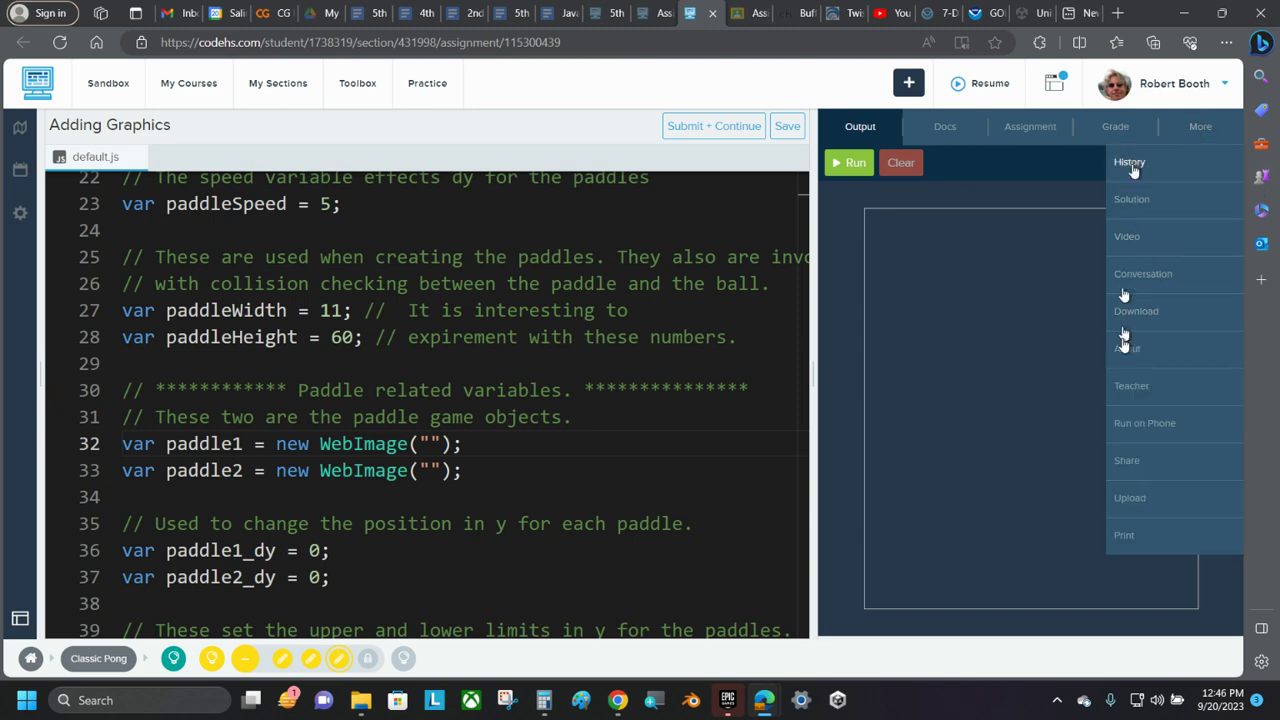
click(1133, 500)
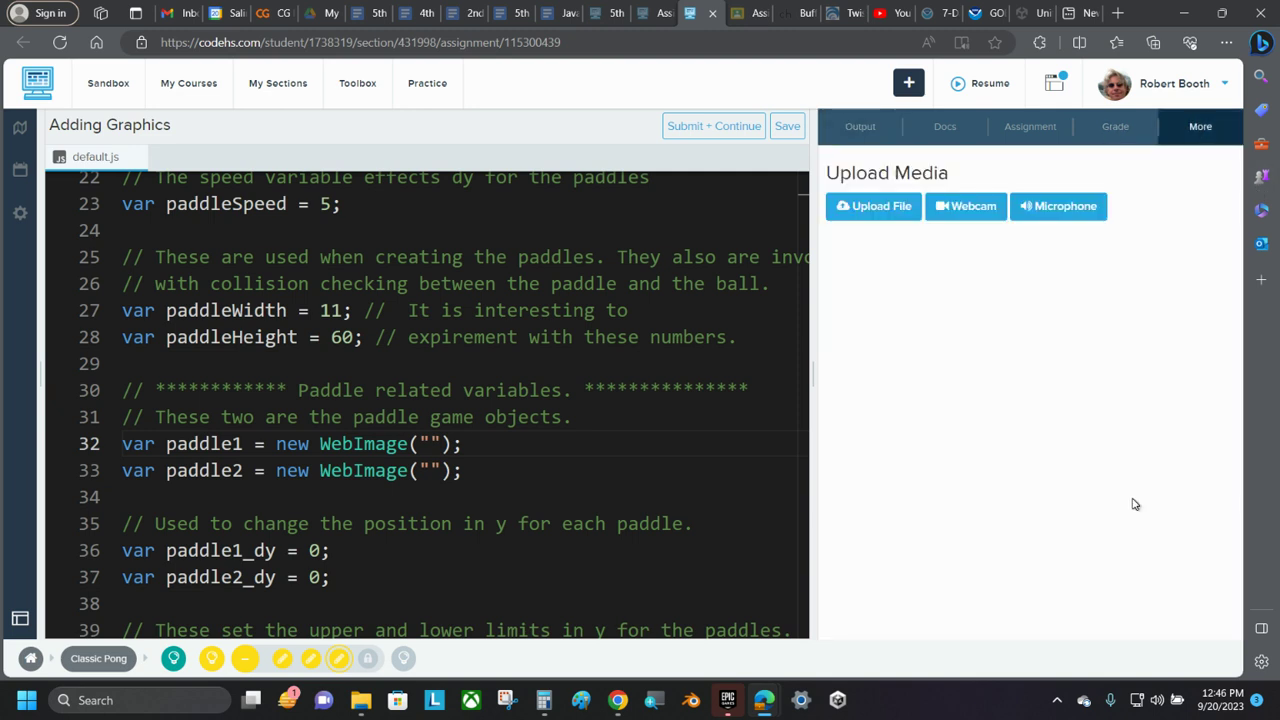
click(870, 207)
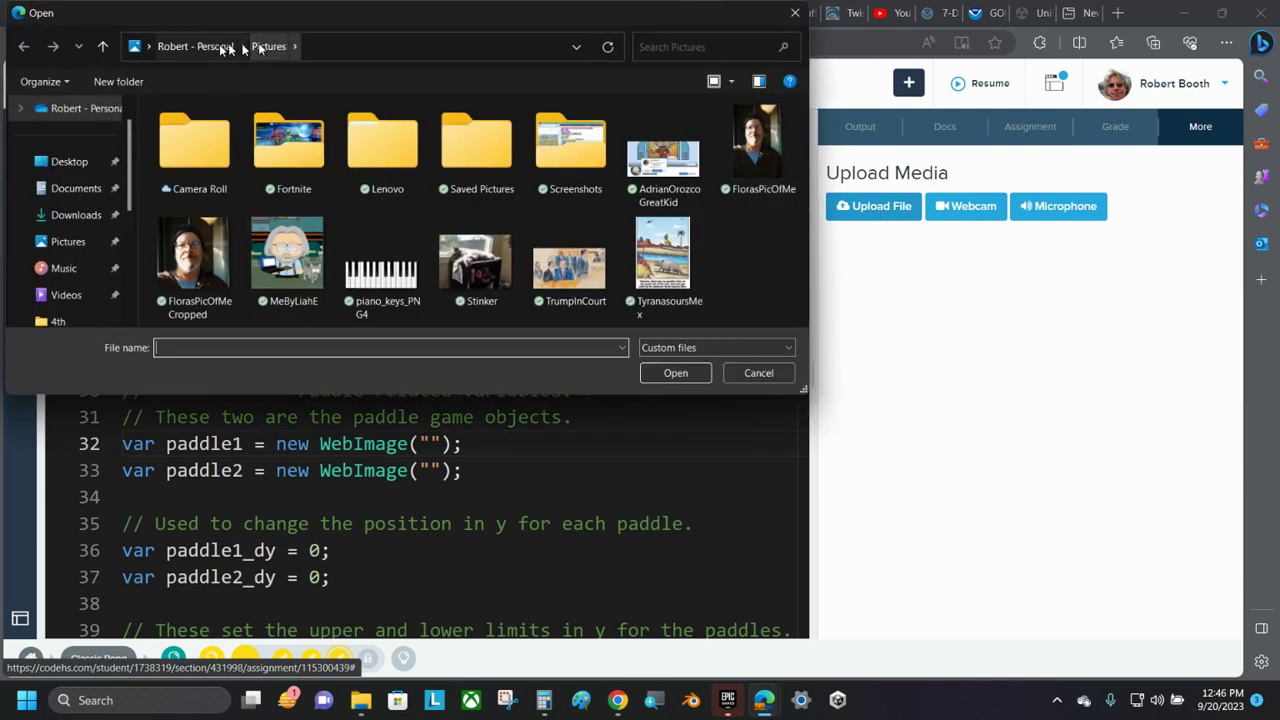
scroll(88, 228, down, 2)
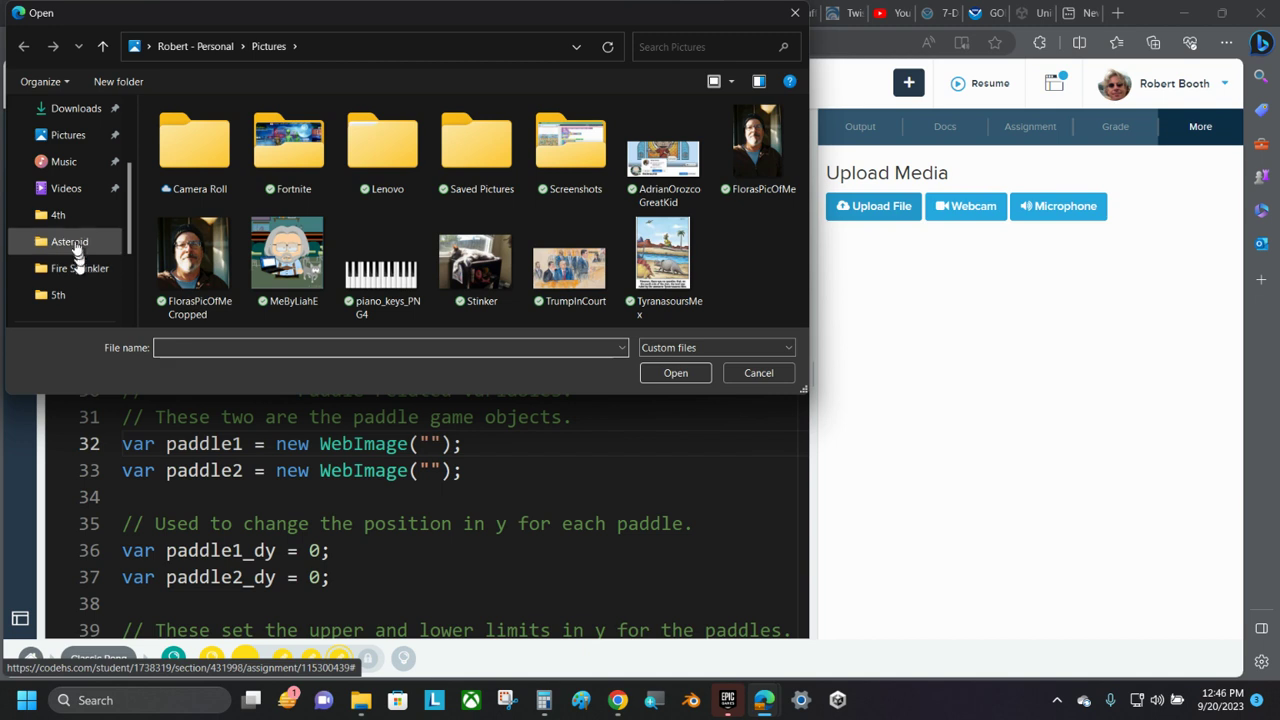
click(60, 295)
click(424, 46)
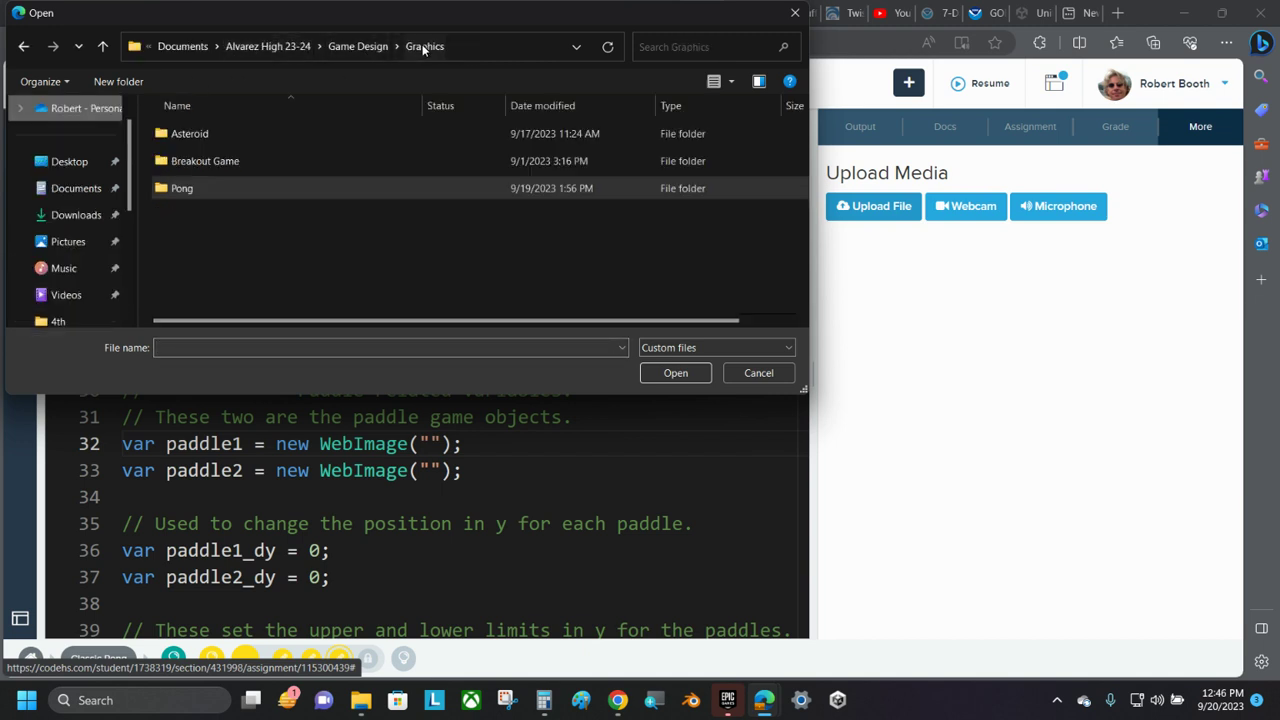
double_click(216, 187)
double_click(190, 213)
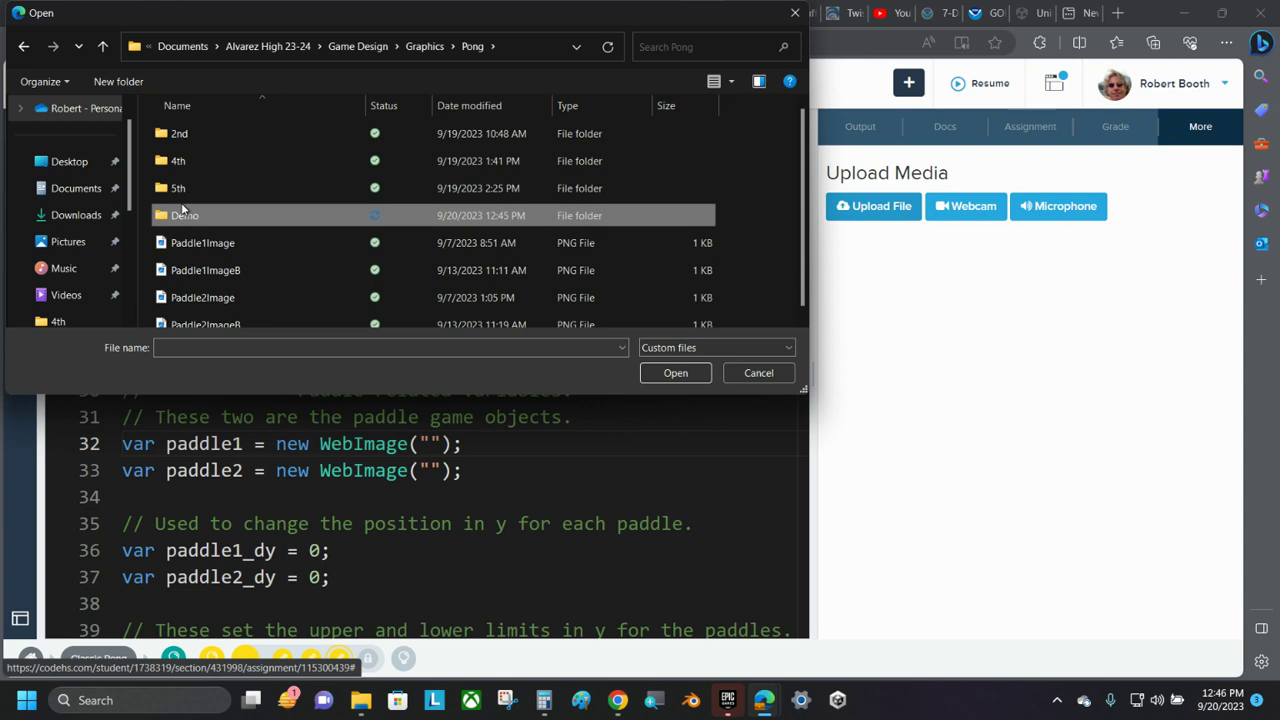
click(193, 168)
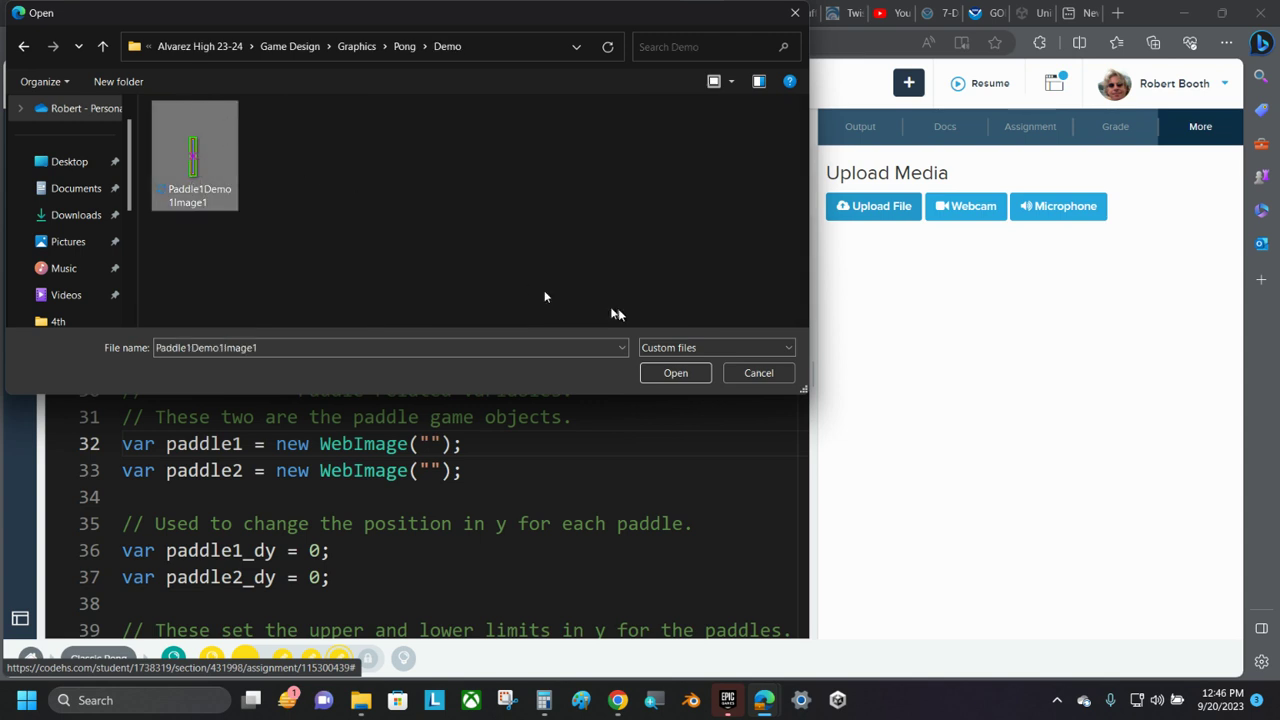
click(676, 372)
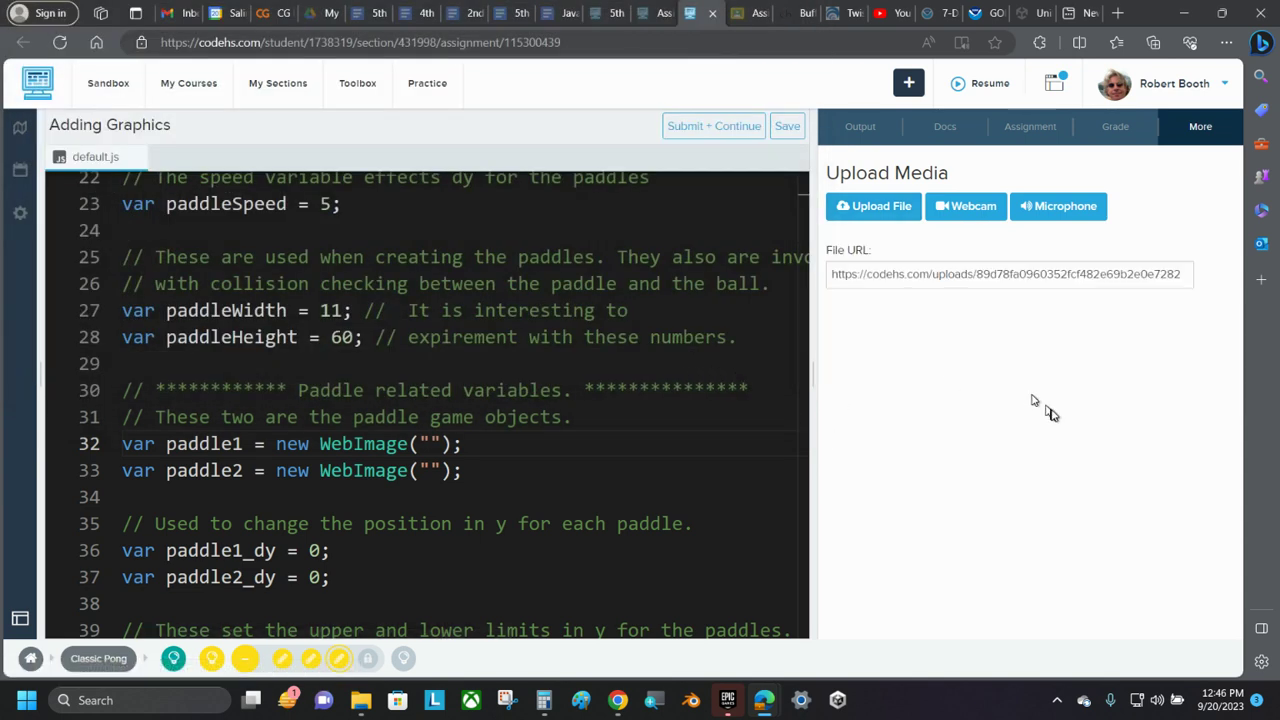
Step: Copy the uploaded image's file URL and paste it between the quotes of paddle1's WebImage call
click(968, 281)
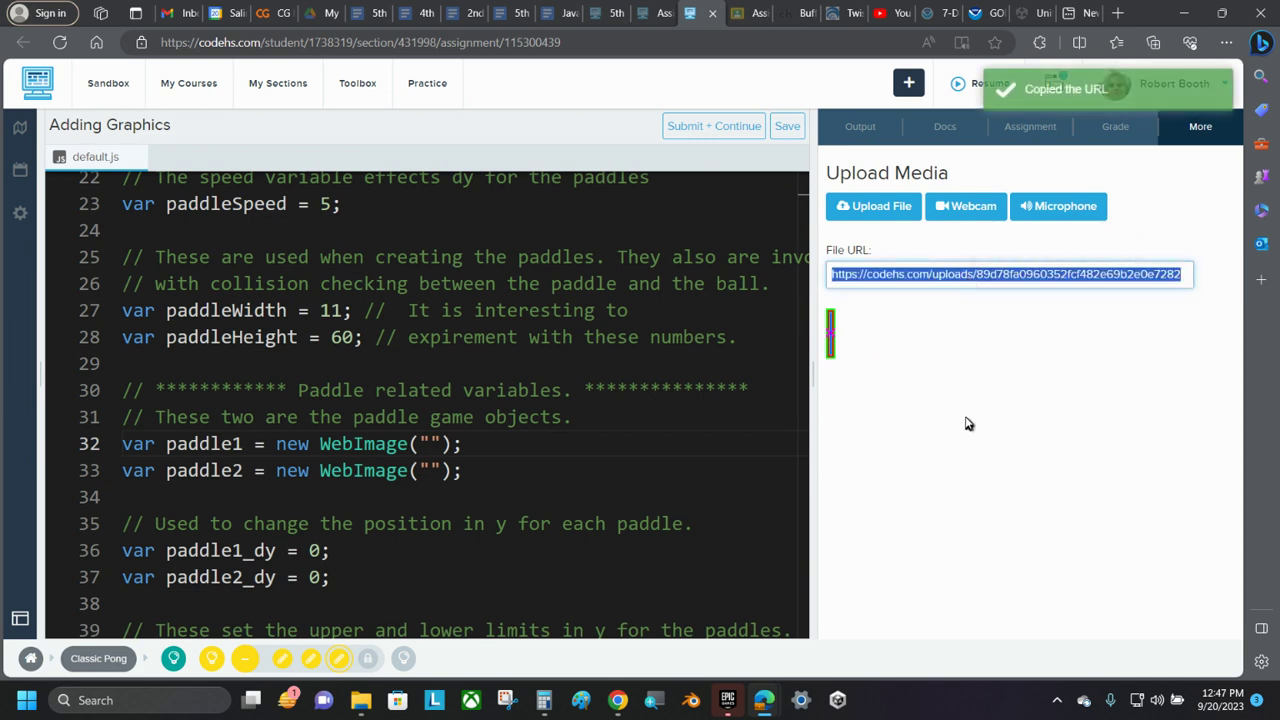
click(434, 446)
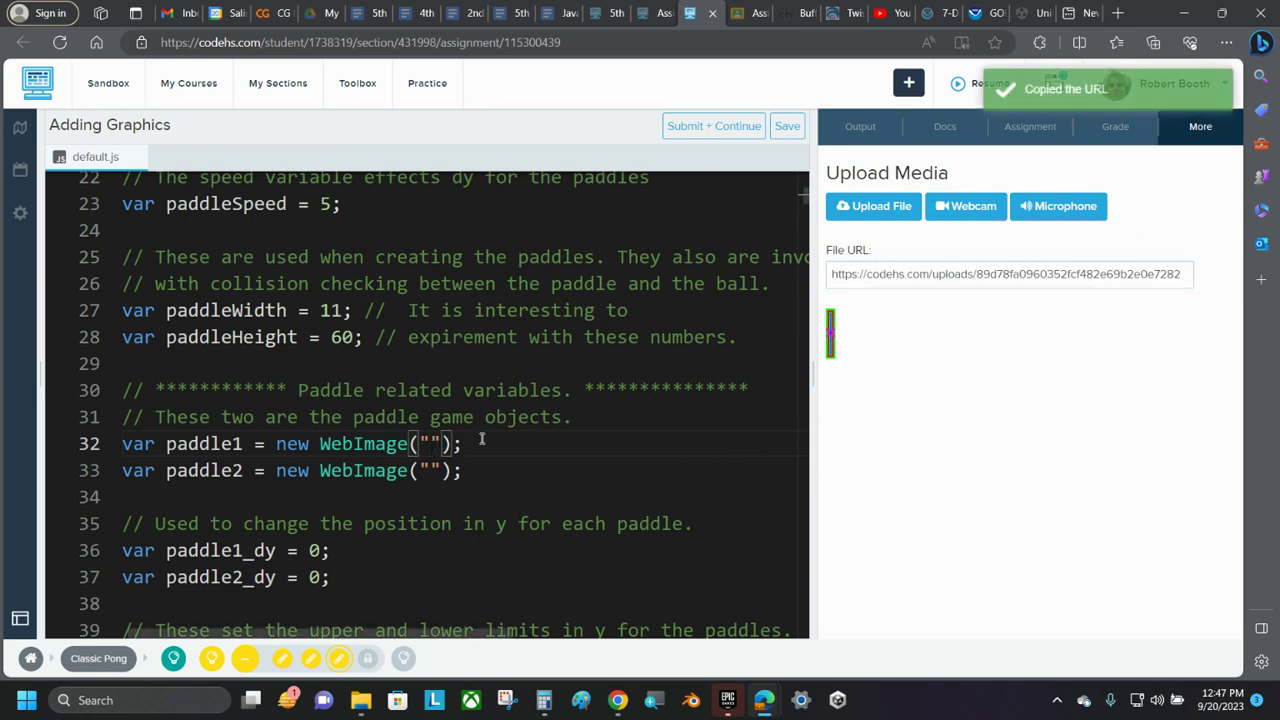
key(ctrl+v)
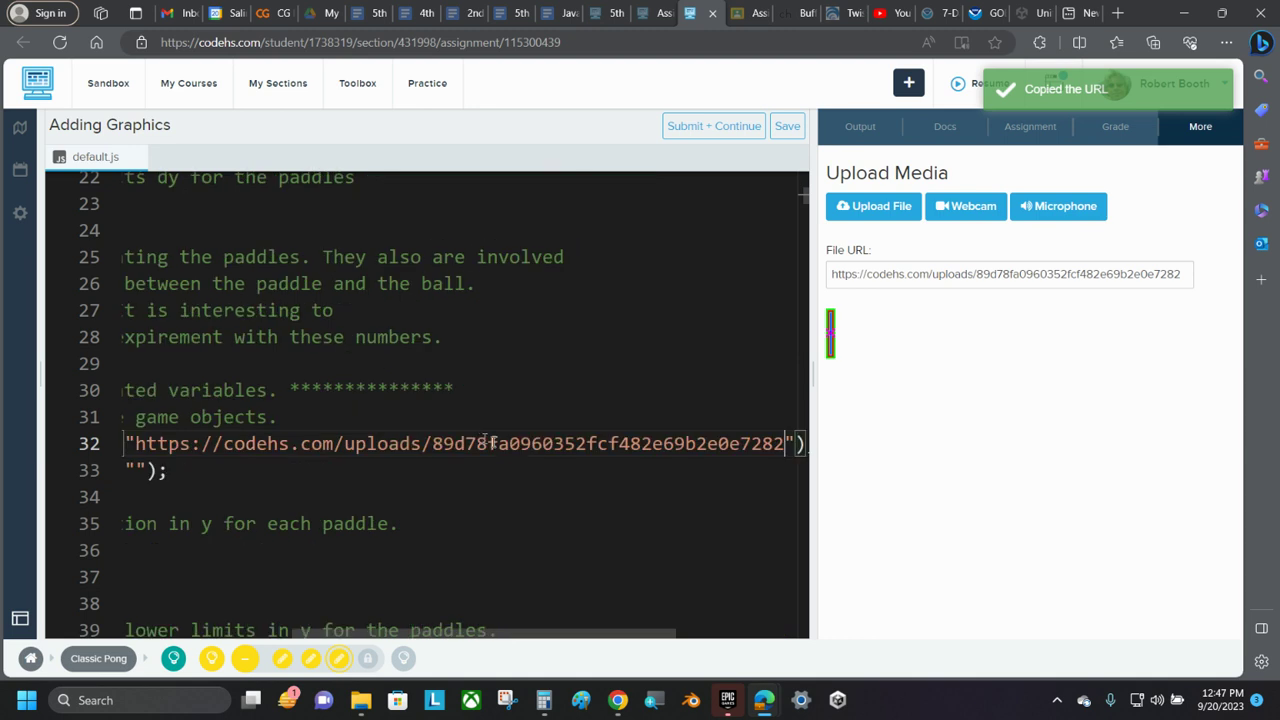
Step: Upload Paddle2Image2 from the 5th folder inside Pong as the second paddle's image
click(875, 210)
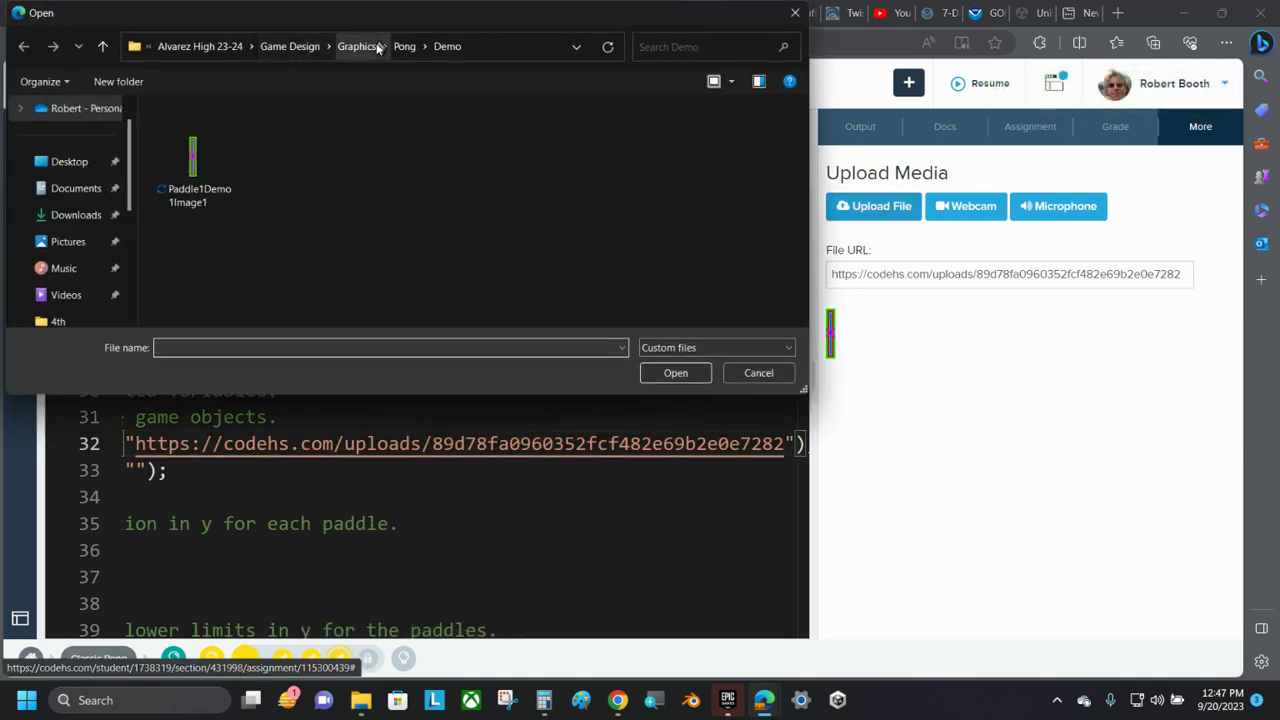
click(379, 47)
click(403, 46)
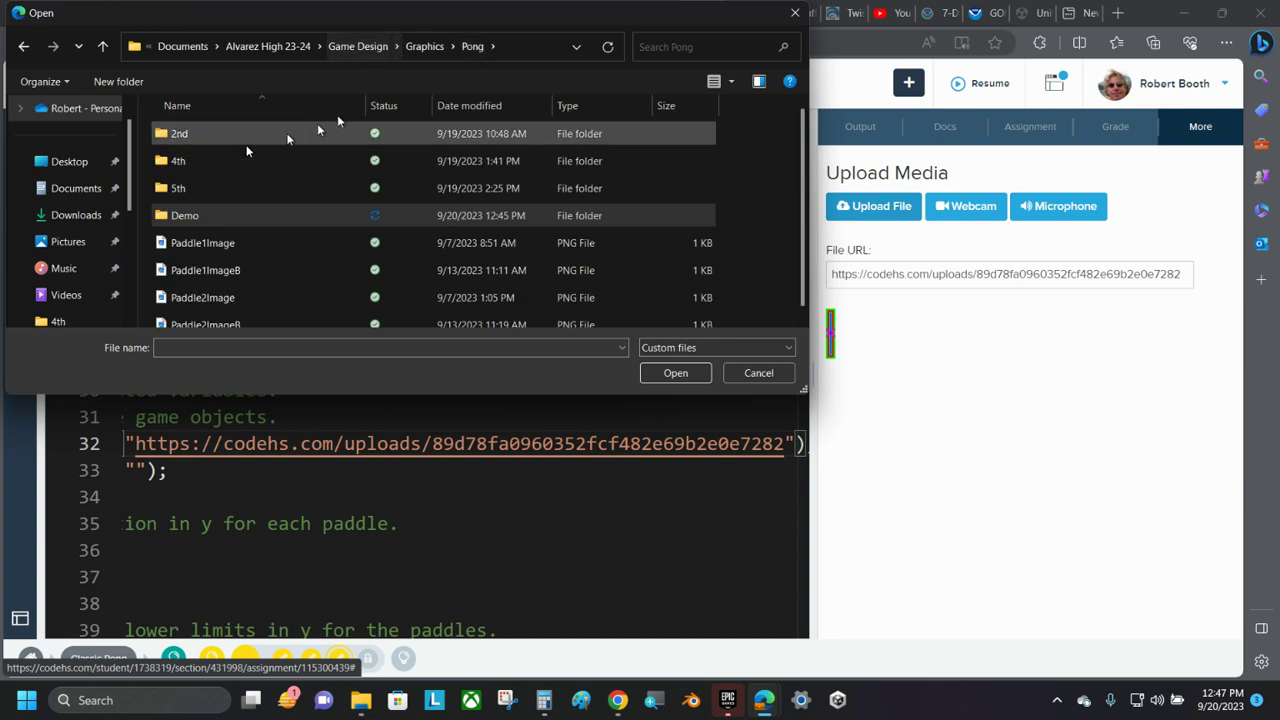
double_click(178, 189)
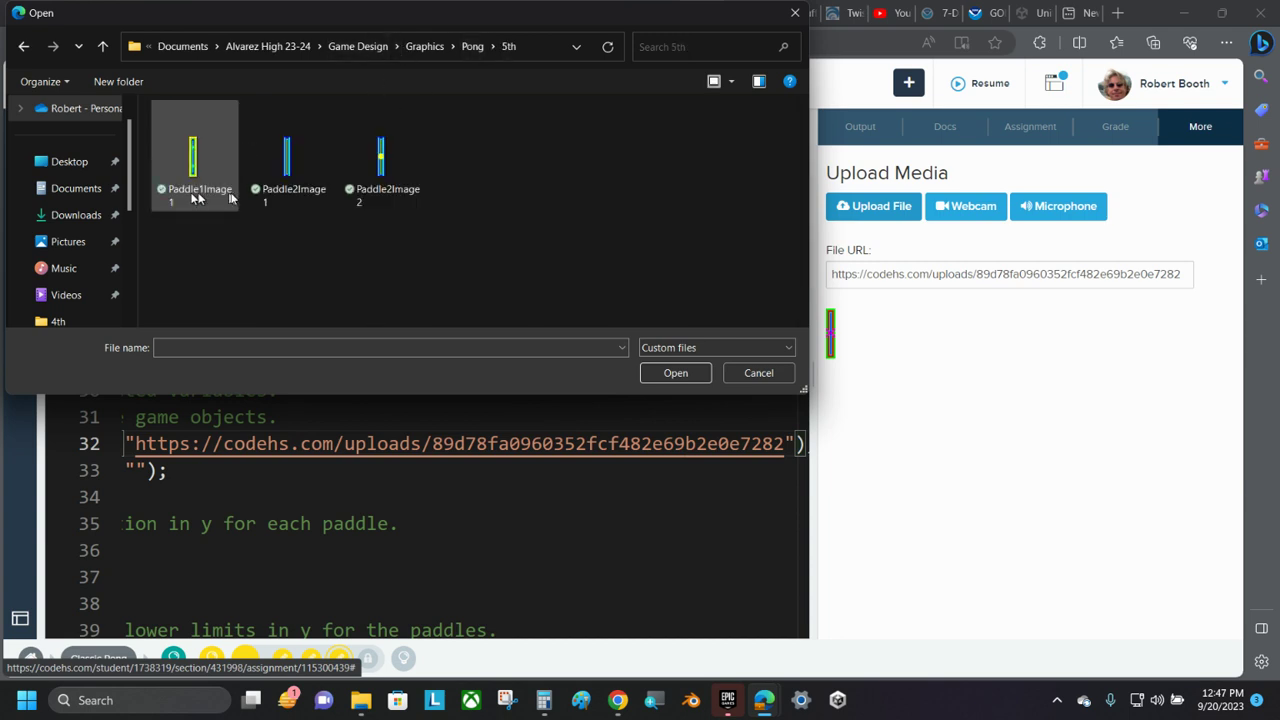
double_click(380, 168)
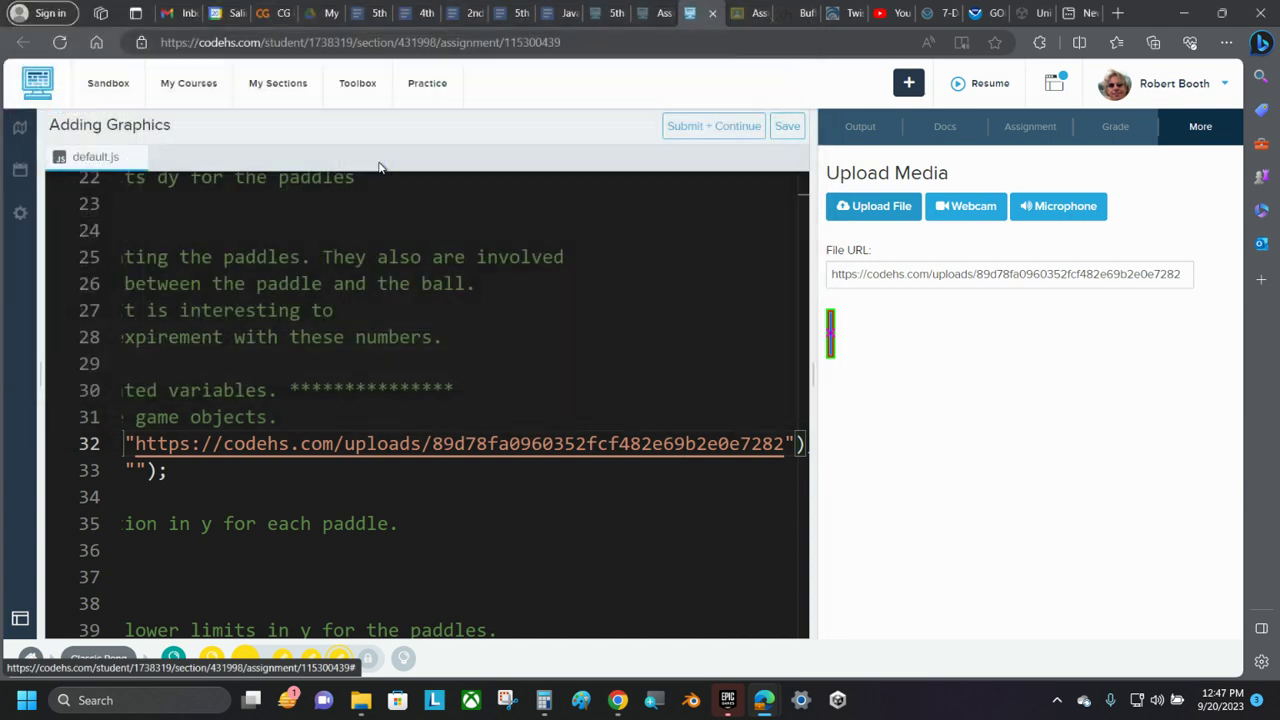
Step: Paste the second image's file URL between the quotes of paddle2's WebImage call and widen the code editor to show the line ends
click(965, 278)
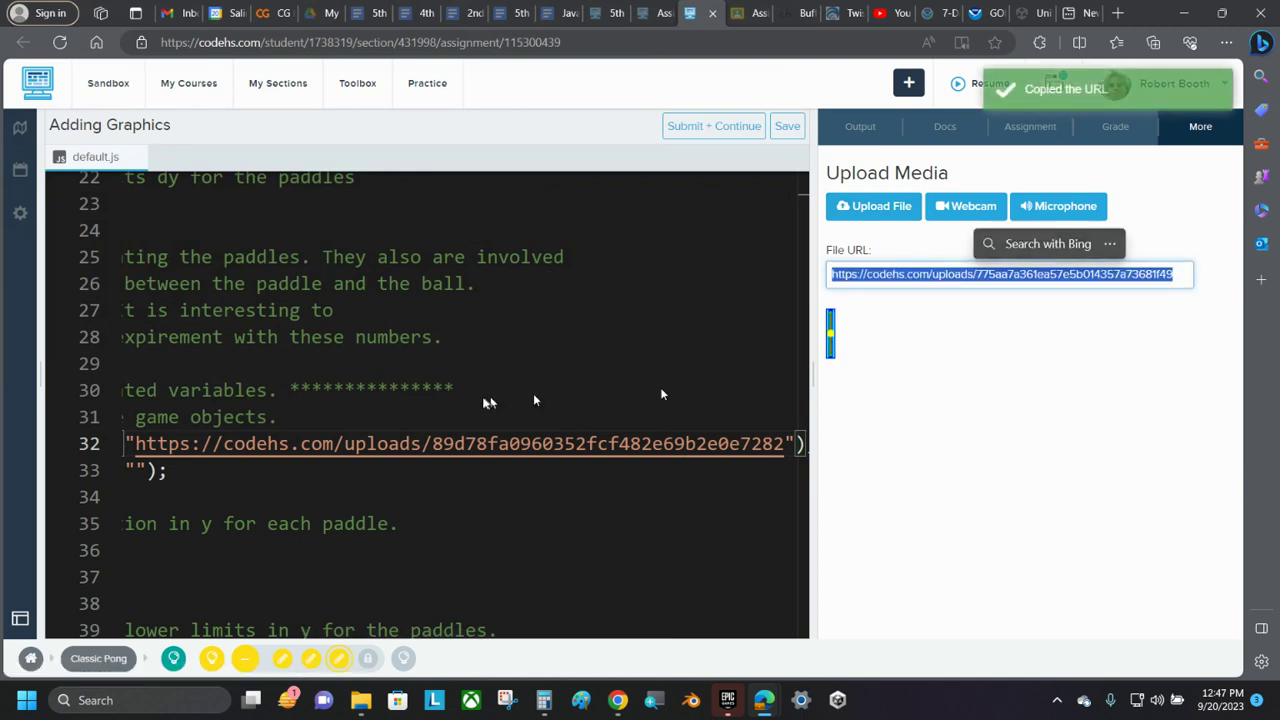
click(141, 471)
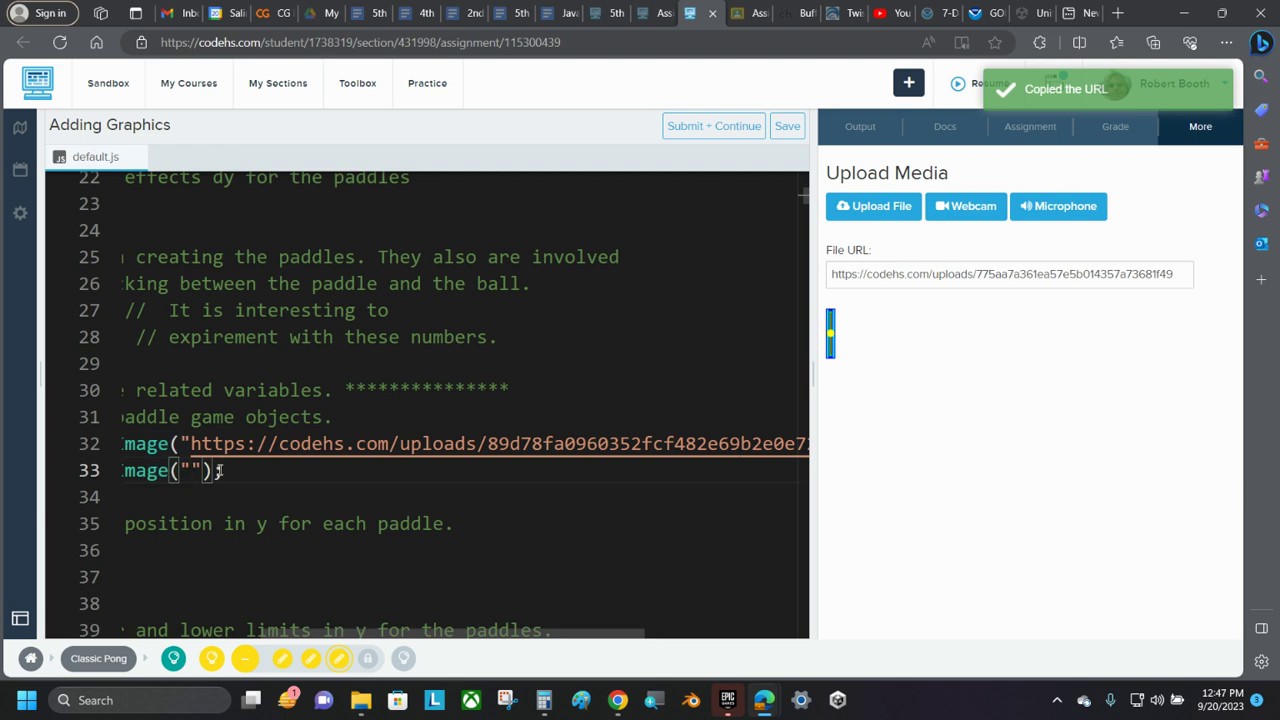
key(ctrl+v)
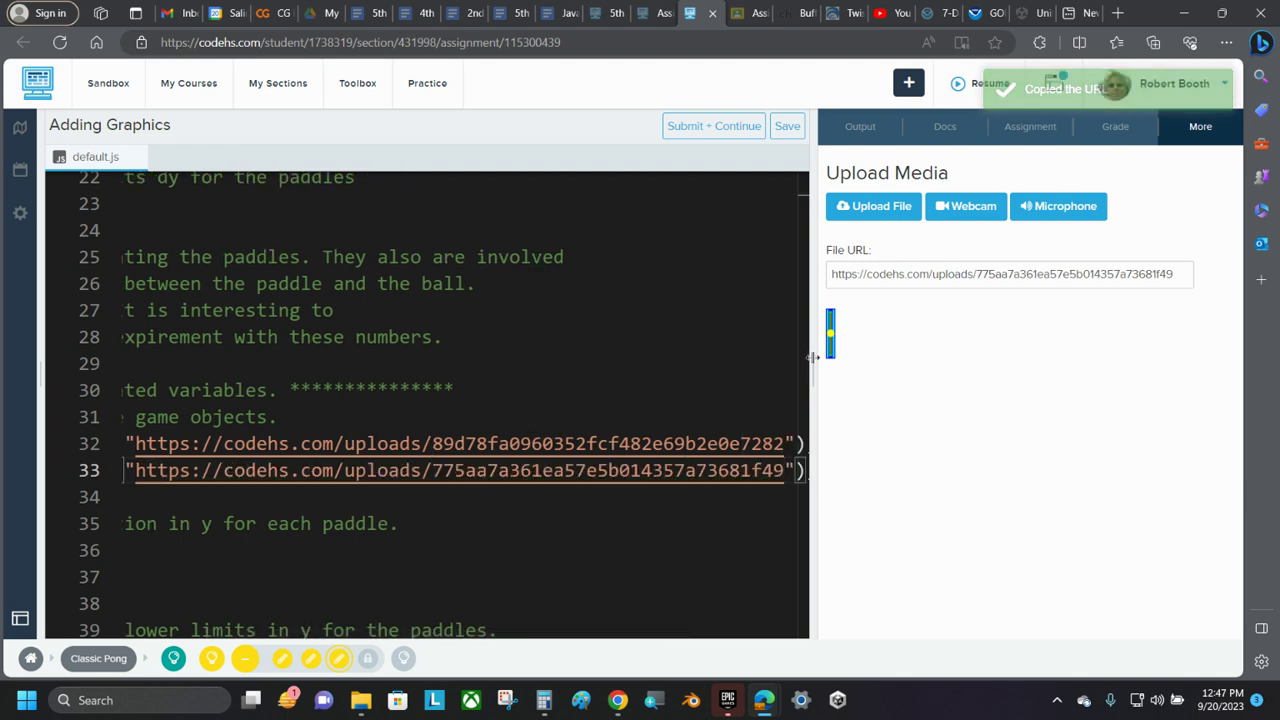
drag(813, 330, 851, 330)
Step: Run the Pong program with both paddle images, start play to examine the paddles, and clear the output
click(891, 128)
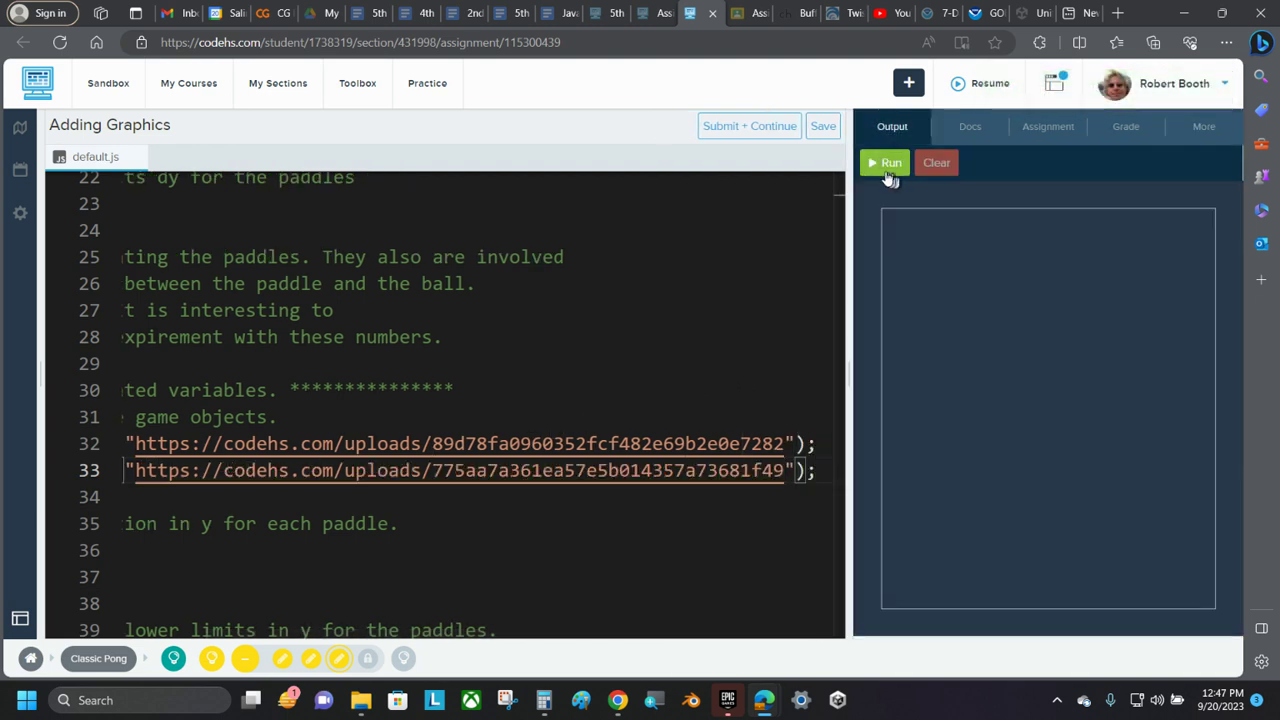
click(885, 163)
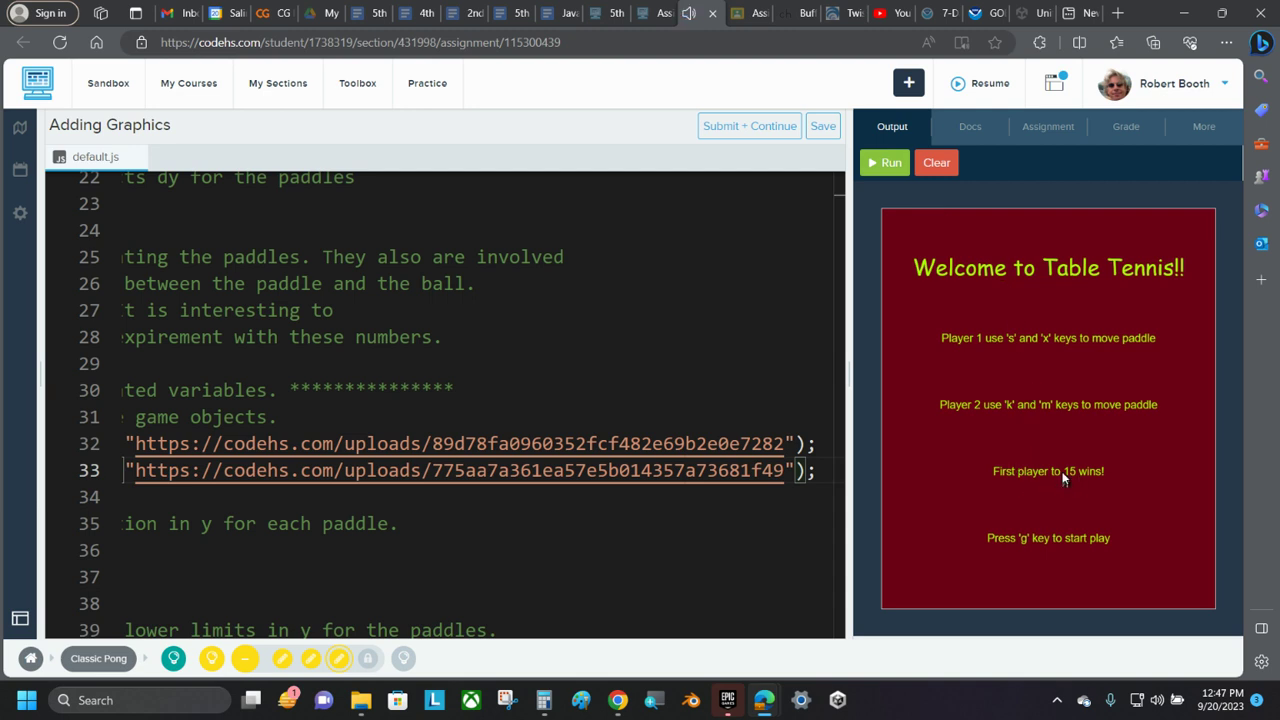
key(g)
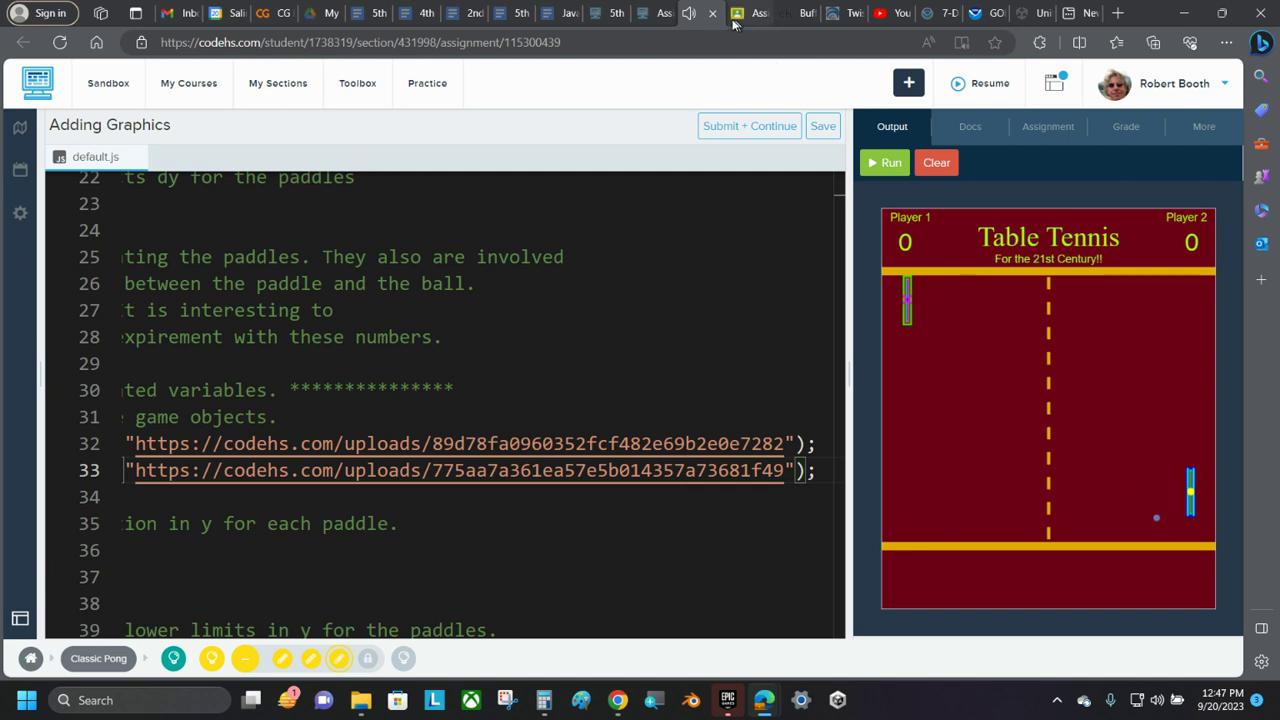
click(945, 164)
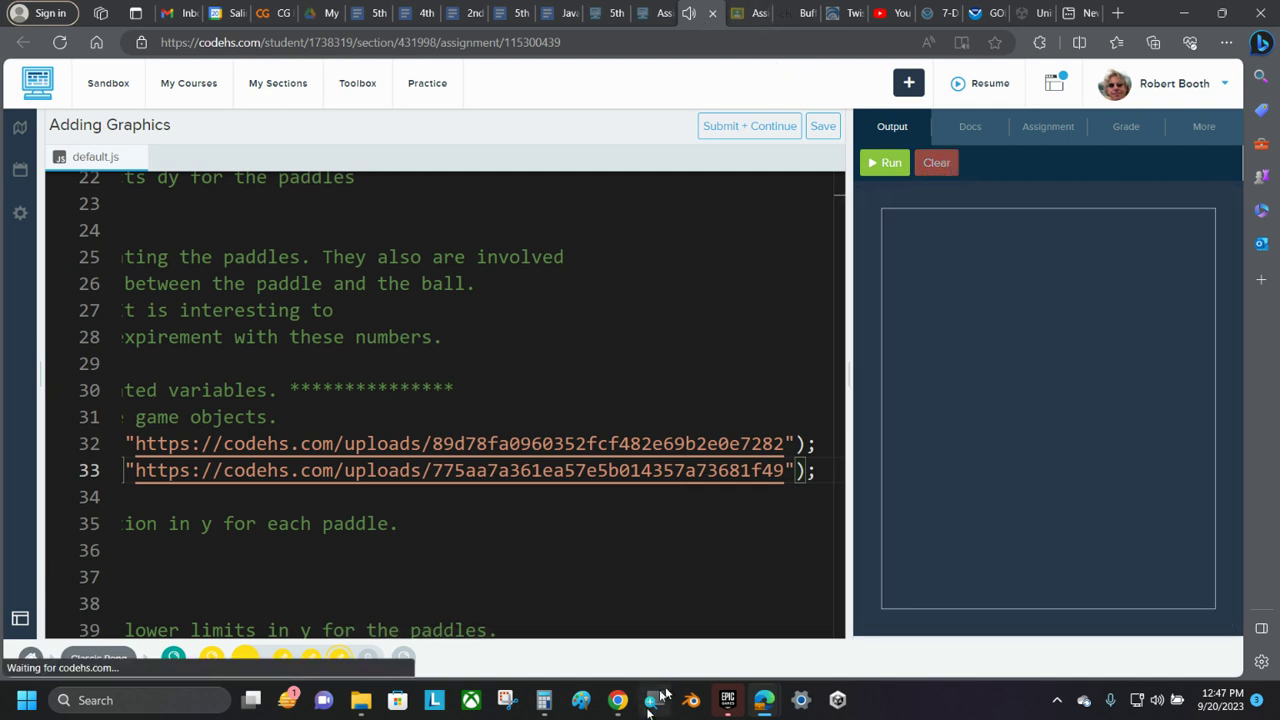
mouse_move(617, 700)
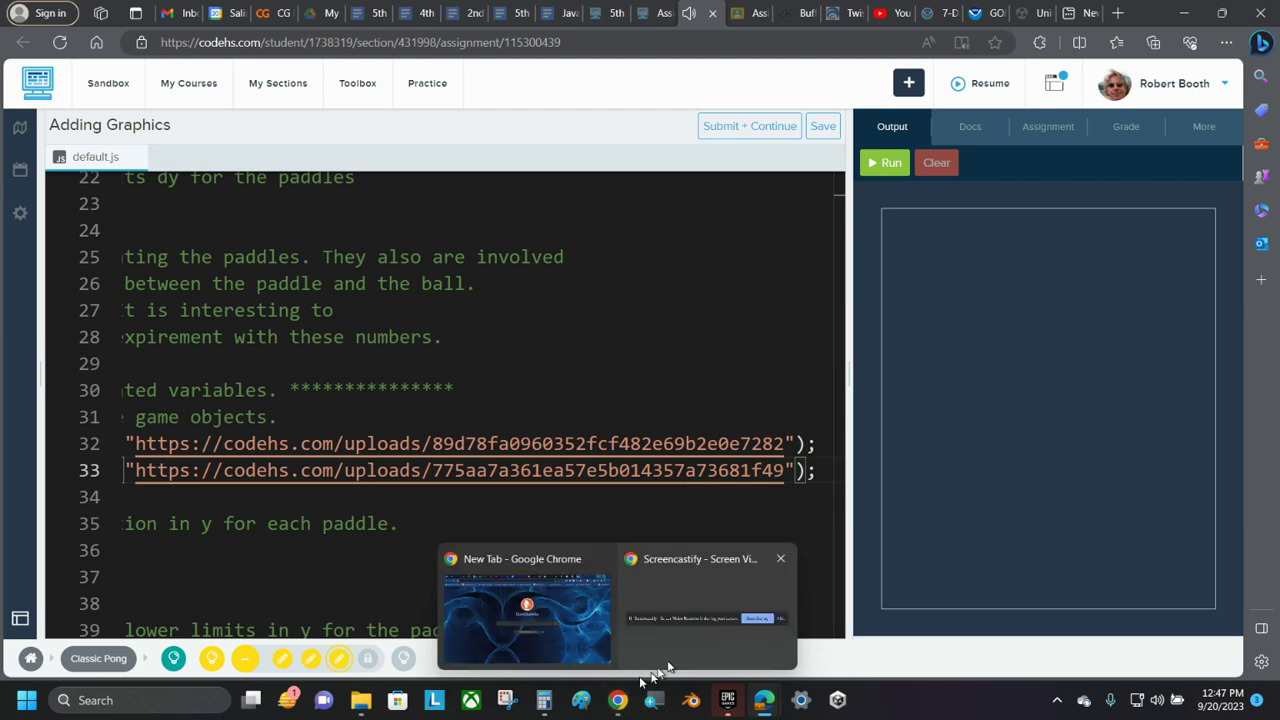